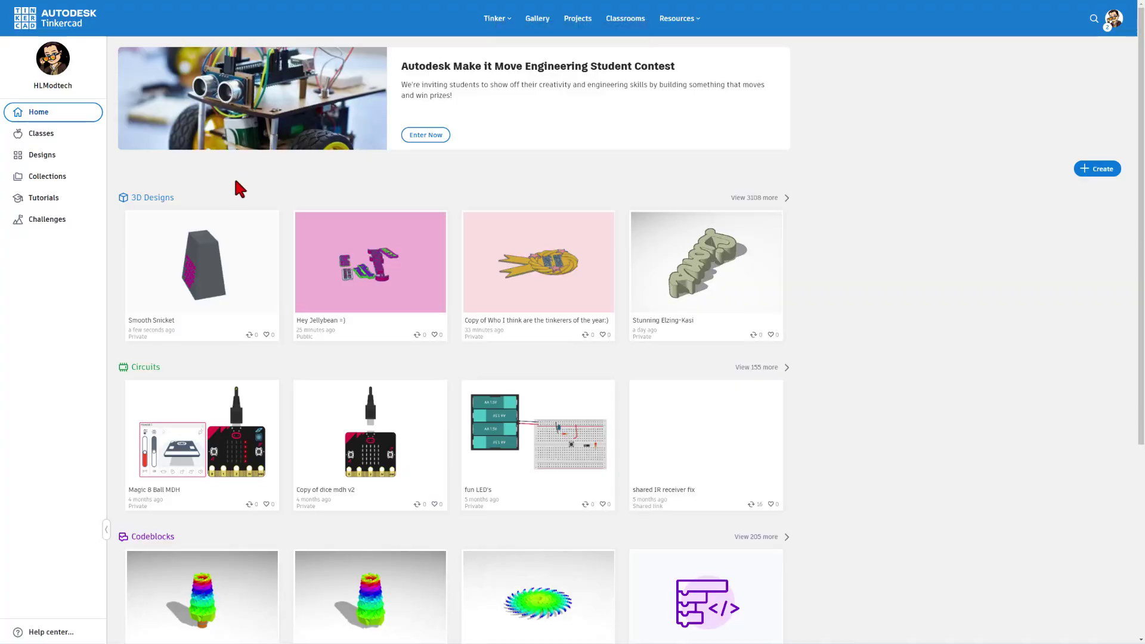
Create a new 3D design named 'cheese grater lions' and tilt the empty workplane view
{"action": "left_click", "coordinate": [1096, 169]}
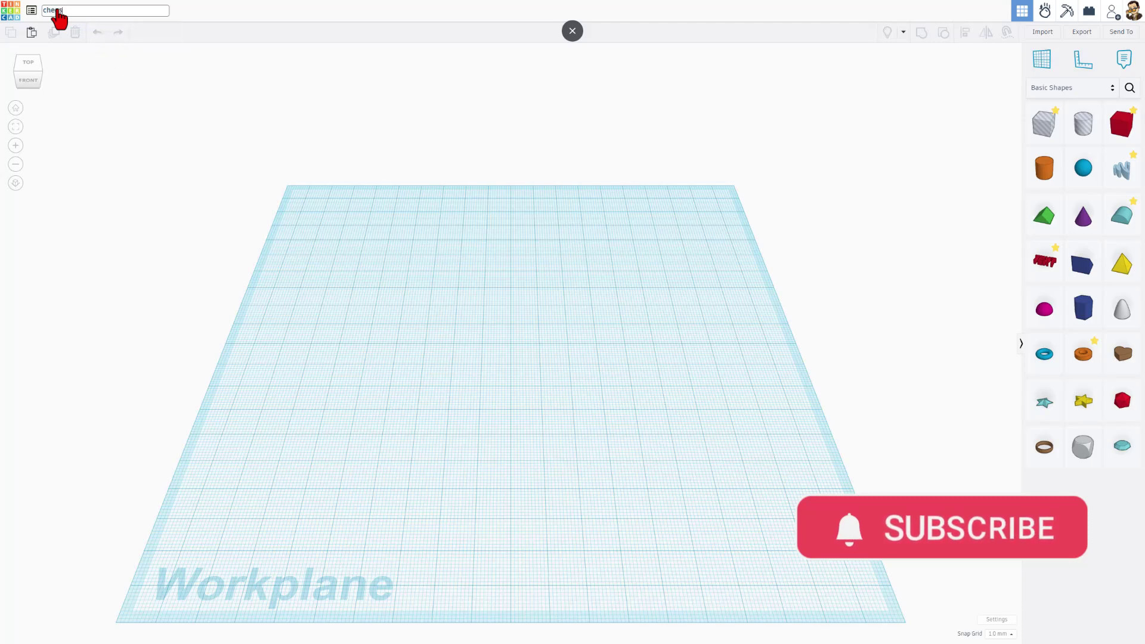
{"action": "type", "text": "e grater lions"}
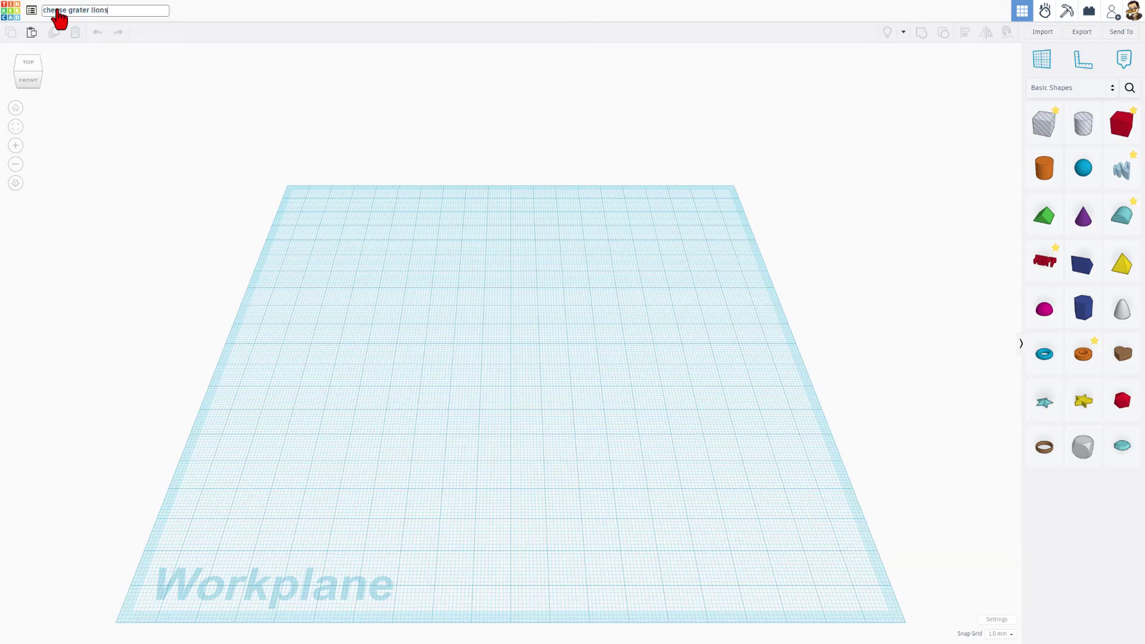
{"action": "key", "text": "Return"}
{"action": "right_click_drag", "start_coordinate": [482, 357], "coordinate": [468, 349]}
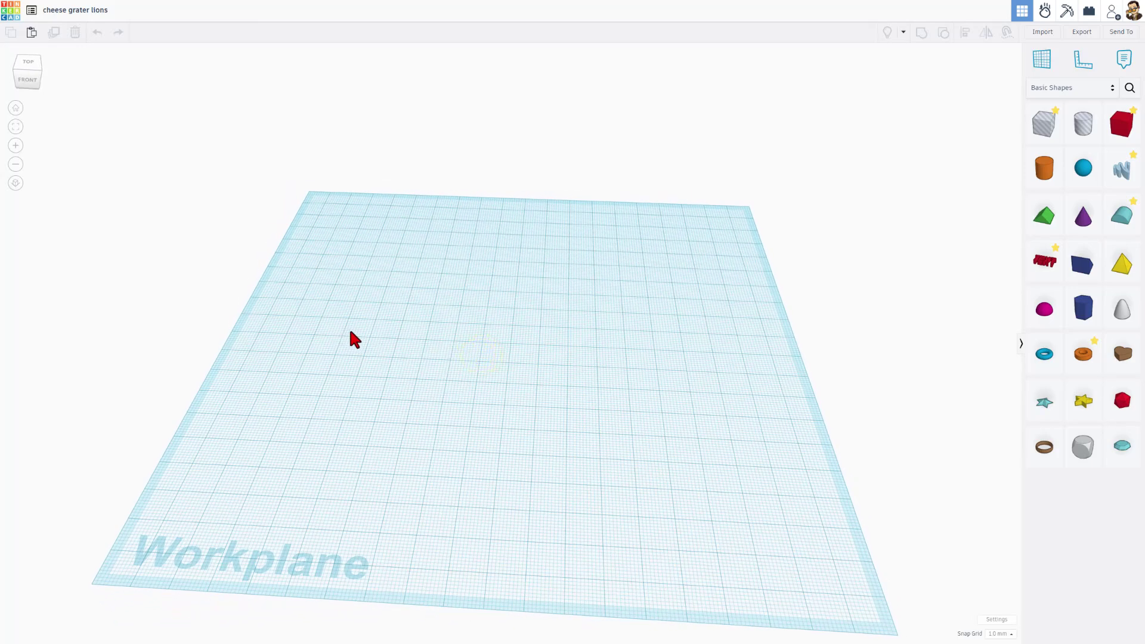
{"action": "right_click_drag", "start_coordinate": [377, 328], "coordinate": [537, 339]}
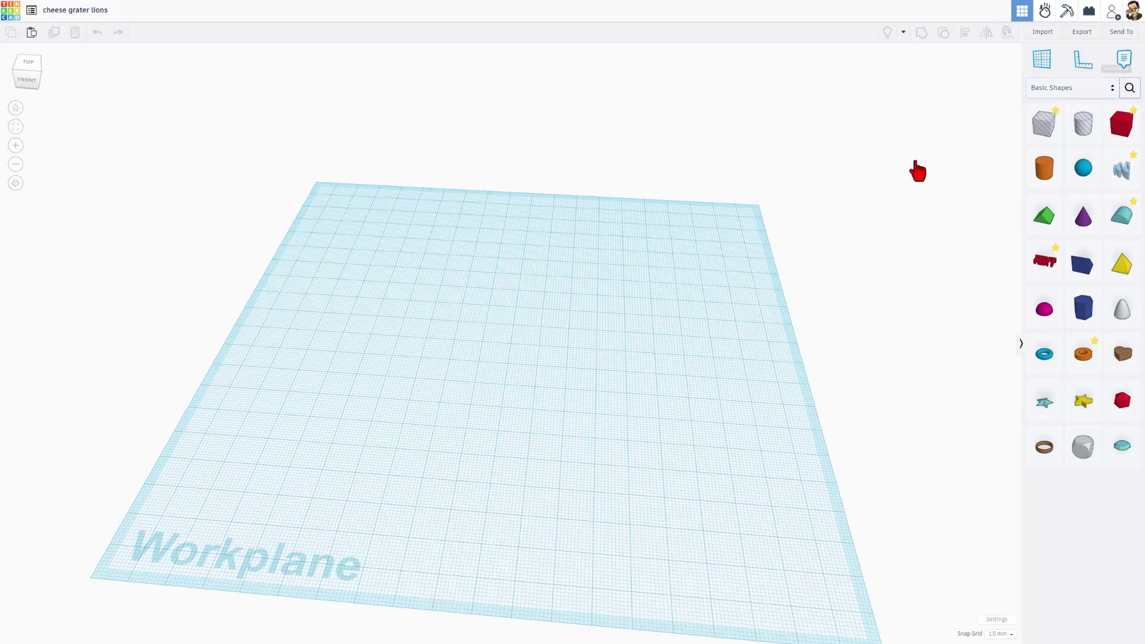
Search shapes for 'trap' and drop a Double Trapezoid onto the workplane
{"action": "right_click_drag", "start_coordinate": [864, 189], "coordinate": [869, 139]}
{"action": "left_click", "coordinate": [1129, 89]}
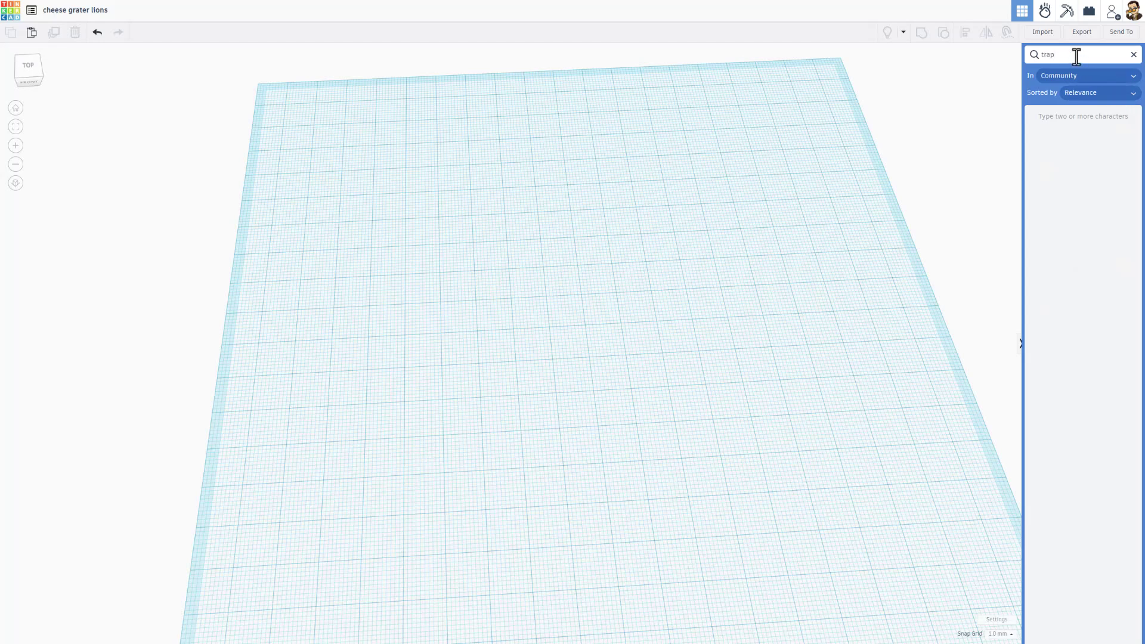
{"action": "type", "text": "trap"}
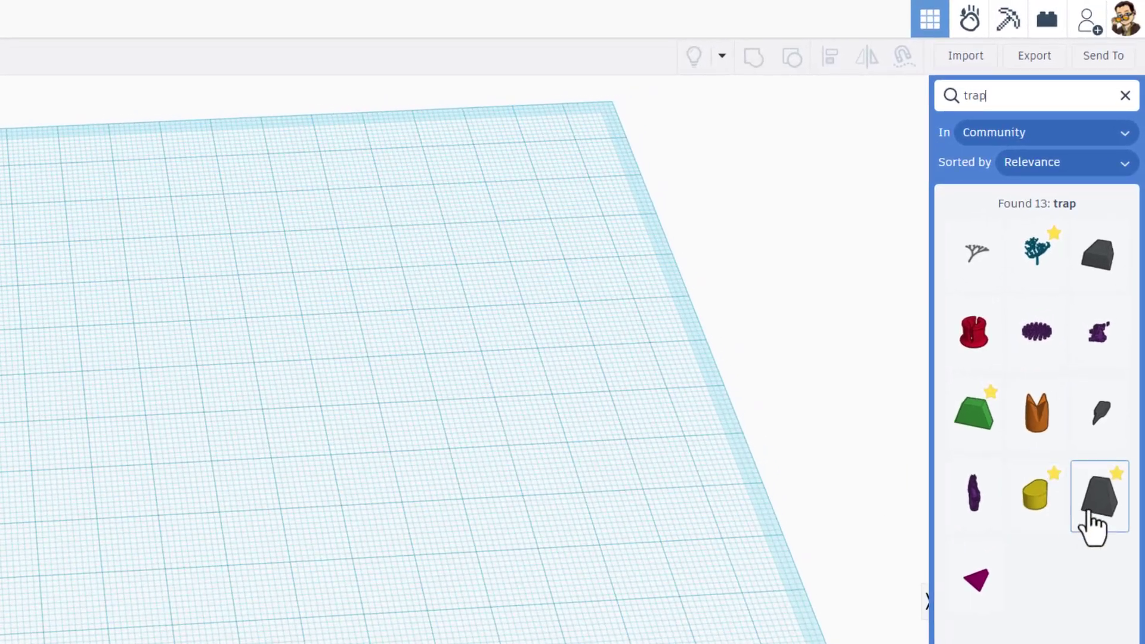
{"action": "left_click_drag", "start_coordinate": [1087, 513], "coordinate": [140, 570]}
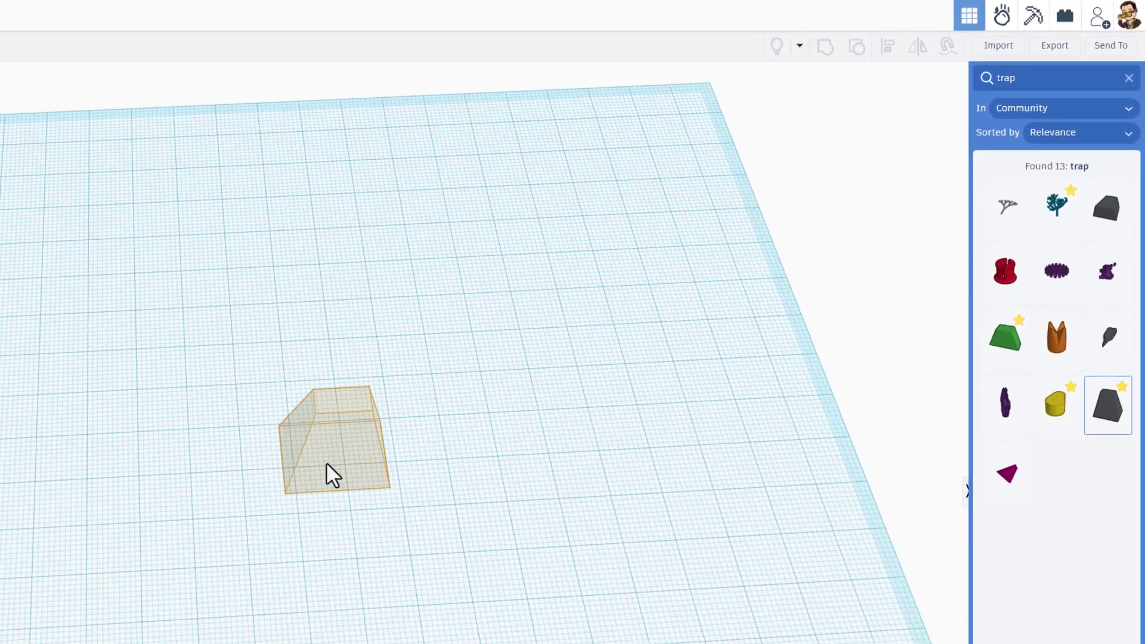
{"action": "left_click_drag", "start_coordinate": [346, 469], "coordinate": [345, 467]}
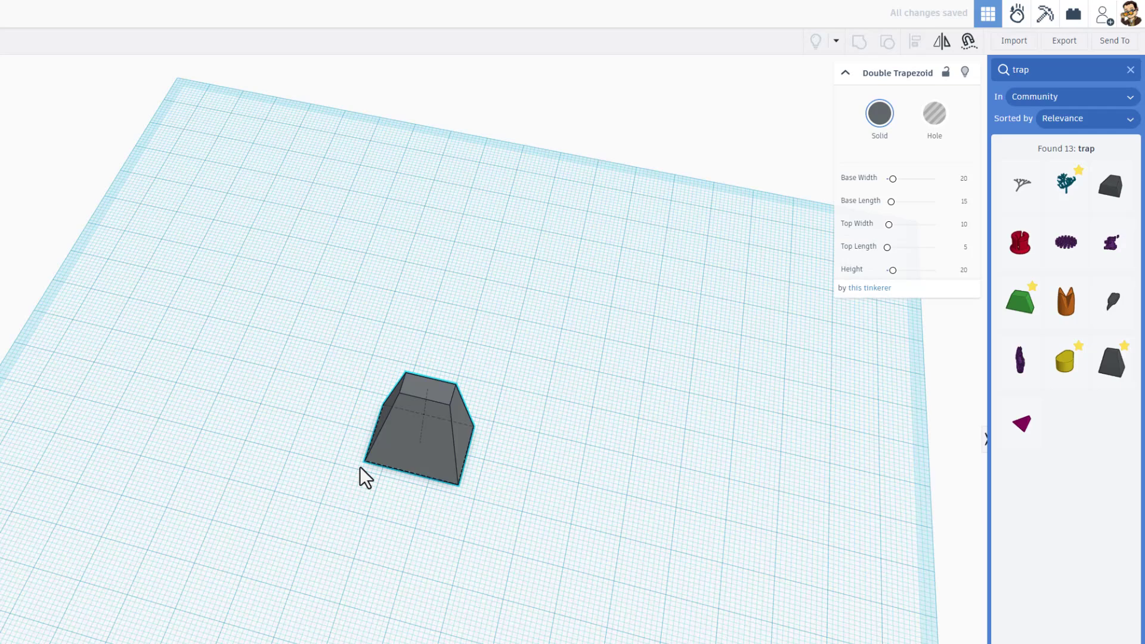
{"action": "right_click_drag", "start_coordinate": [360, 466], "coordinate": [313, 418]}
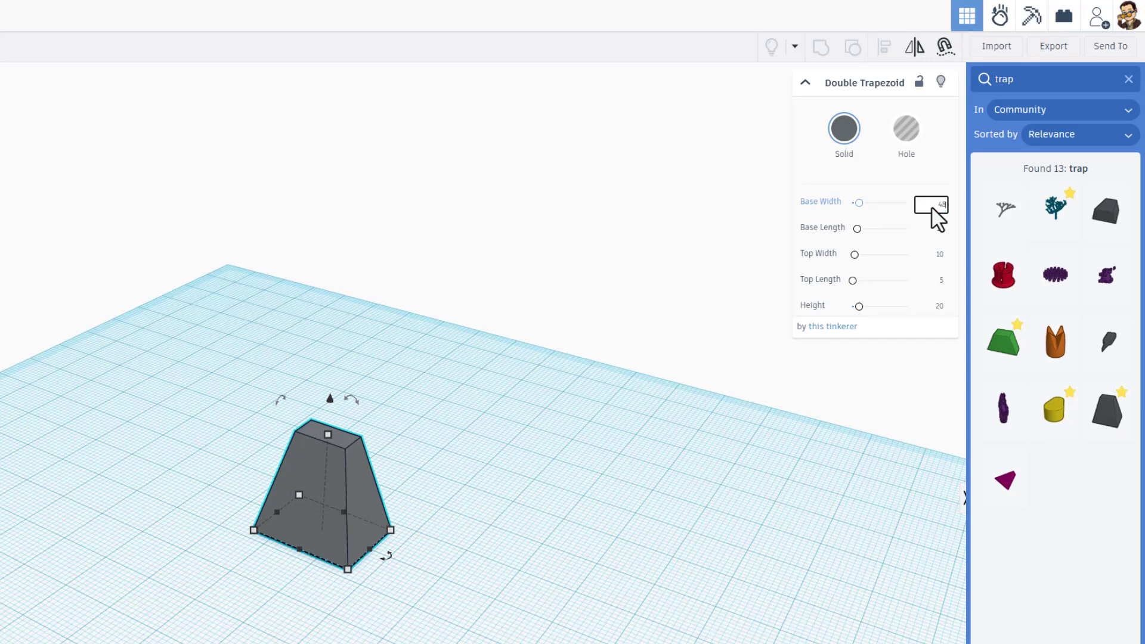
Size the Double Trapezoid to base 48 by 16, top 32 by 10, height 56
{"action": "key", "text": "Return"}
{"action": "left_click", "coordinate": [939, 229]}
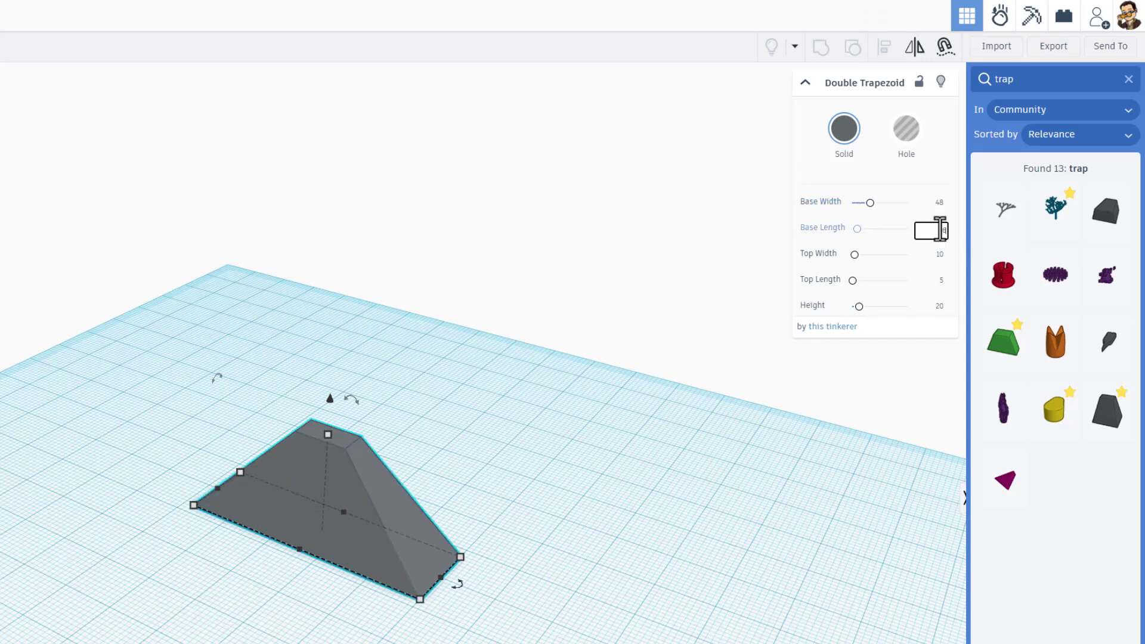
{"action": "type", "text": "16"}
{"action": "key", "text": "Return"}
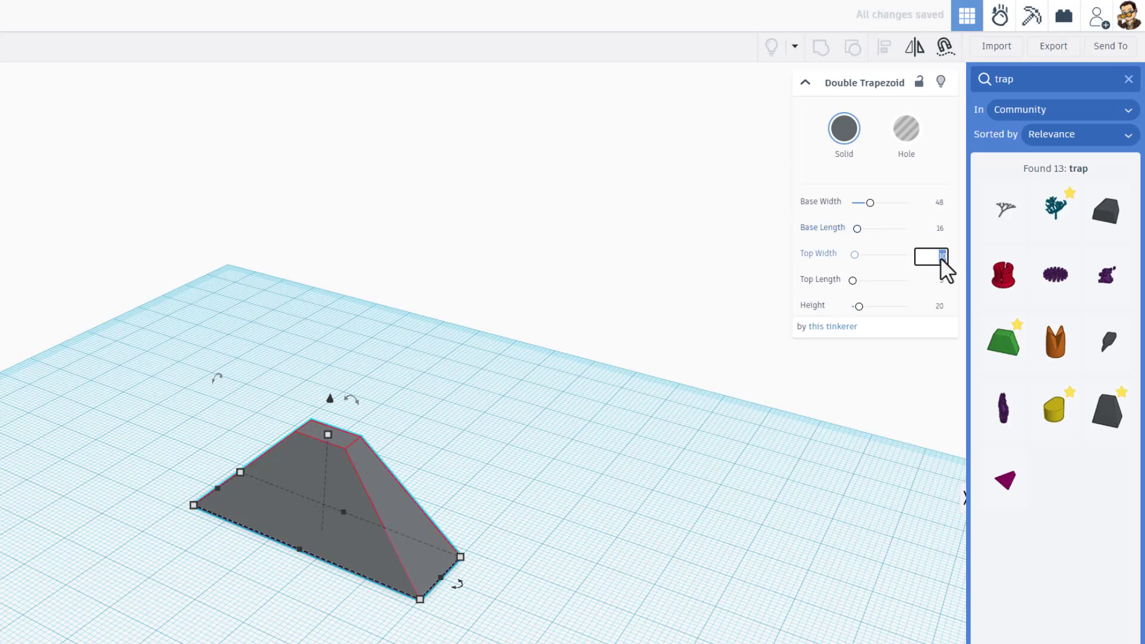
{"action": "type", "text": "32"}
{"action": "key", "text": "Return"}
{"action": "left_click", "coordinate": [941, 279]}
{"action": "type", "text": "10"}
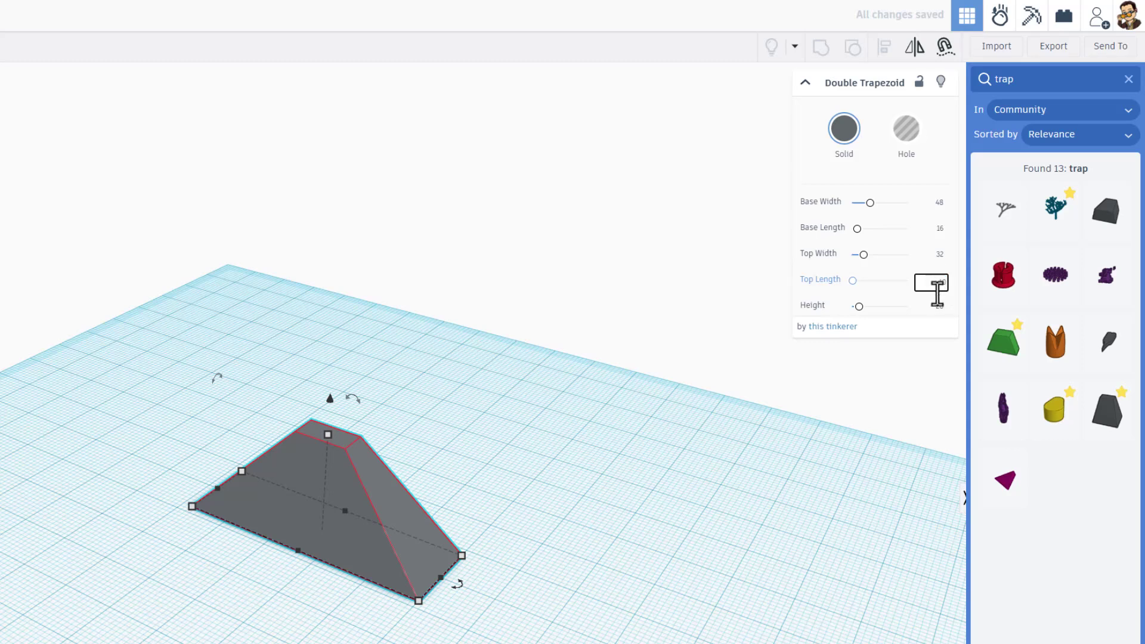
{"action": "left_click", "coordinate": [937, 307]}
{"action": "type", "text": "58"}
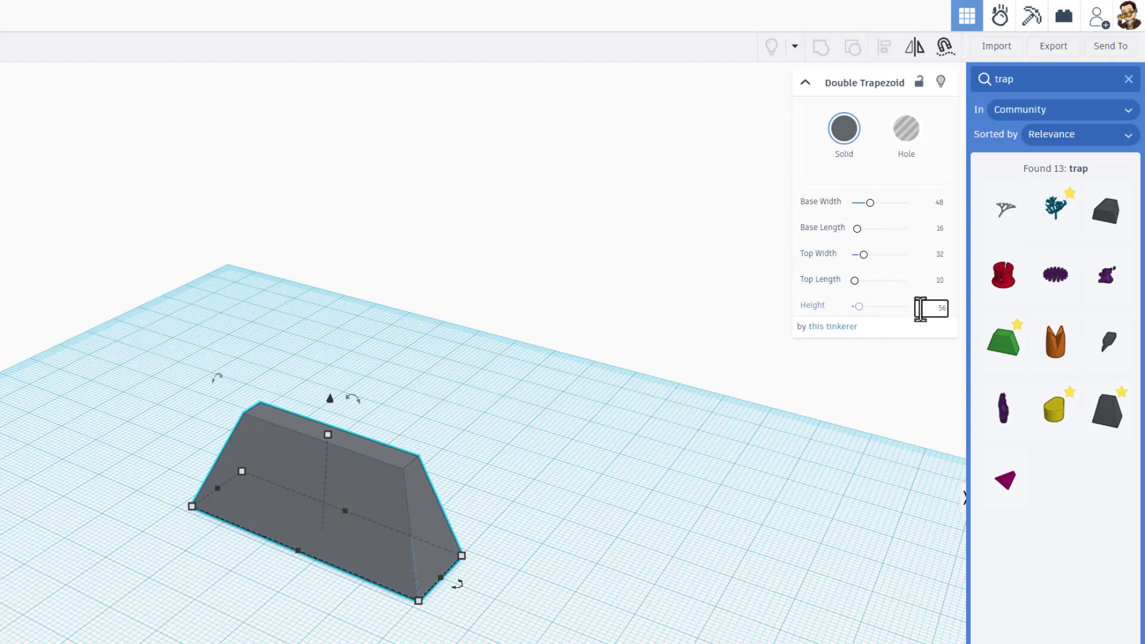
{"action": "key", "text": "Return"}
{"action": "right_click_drag", "start_coordinate": [300, 422], "coordinate": [463, 486]}
{"action": "left_click", "coordinate": [491, 513]}
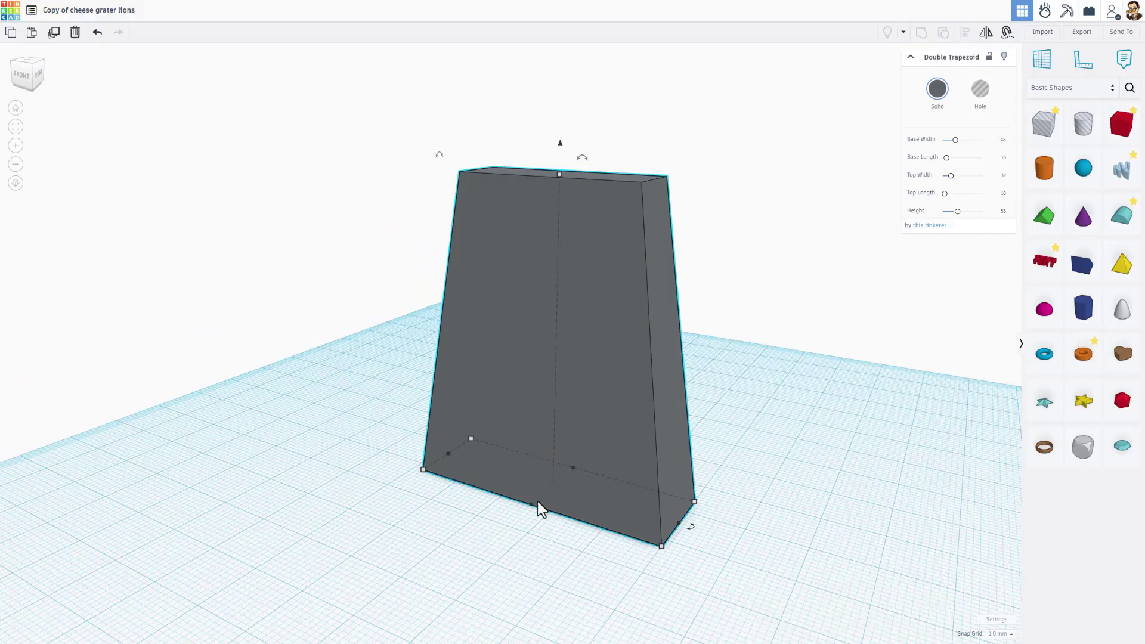
{"action": "left_click_drag", "start_coordinate": [532, 506], "coordinate": [475, 552]}
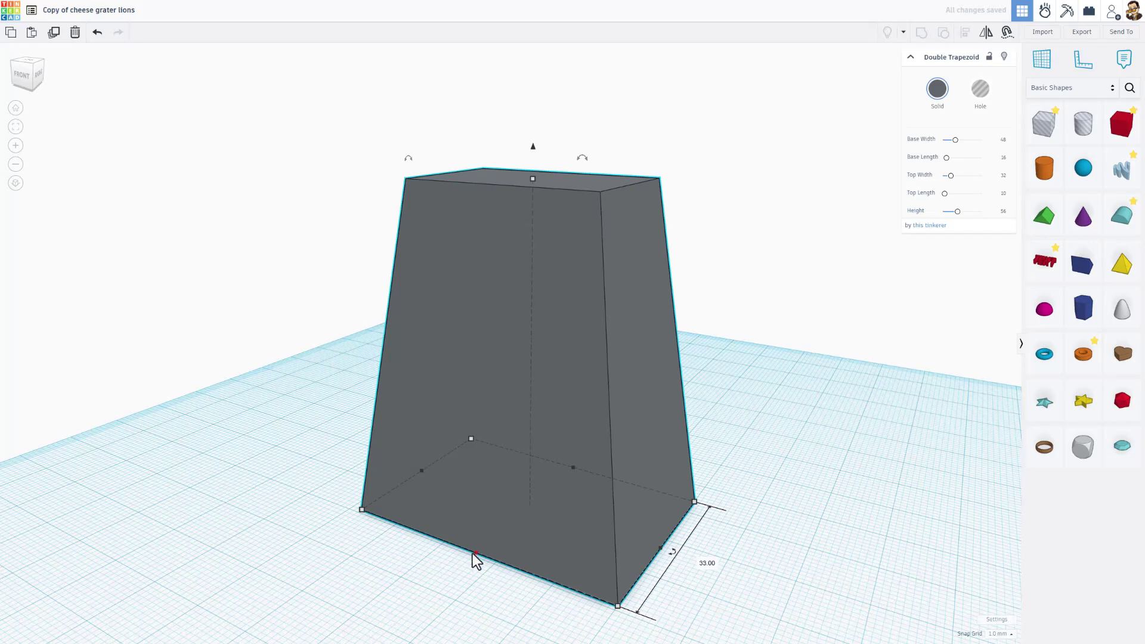
{"action": "left_click_drag", "start_coordinate": [475, 561], "coordinate": [474, 539]}
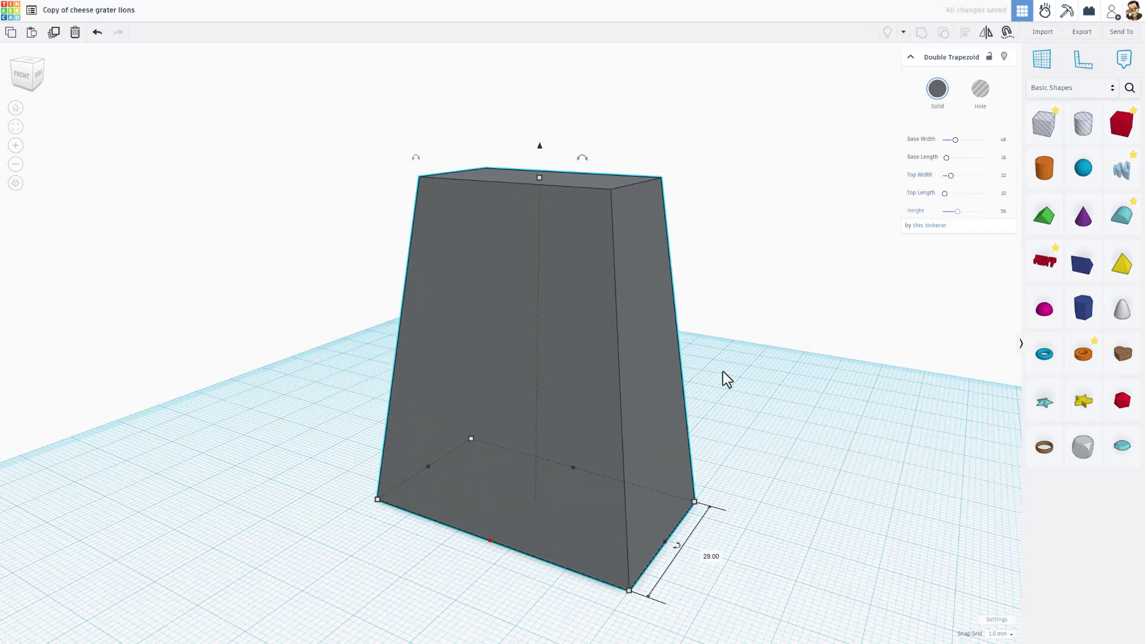
{"action": "key", "text": "ctrl+z"}
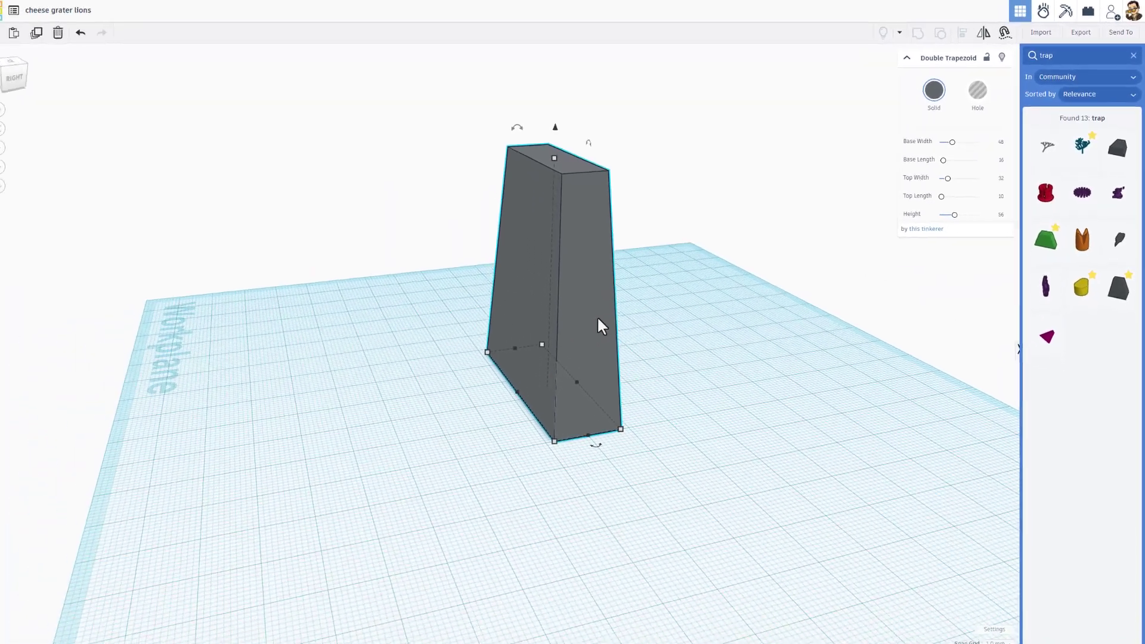
Duplicate the trapezoid as a hole sized base 44 by 12, top 28 by 6, height 52
{"action": "key", "text": "ctrl+d"}
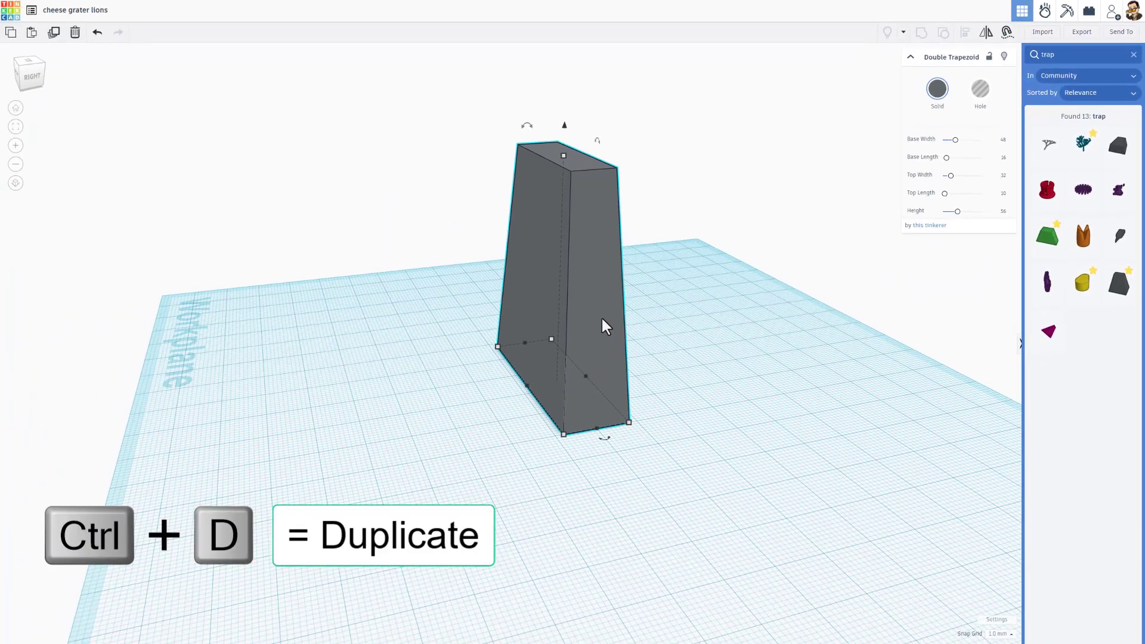
{"action": "left_click_drag", "start_coordinate": [601, 316], "coordinate": [505, 312]}
{"action": "left_click", "coordinate": [980, 89]}
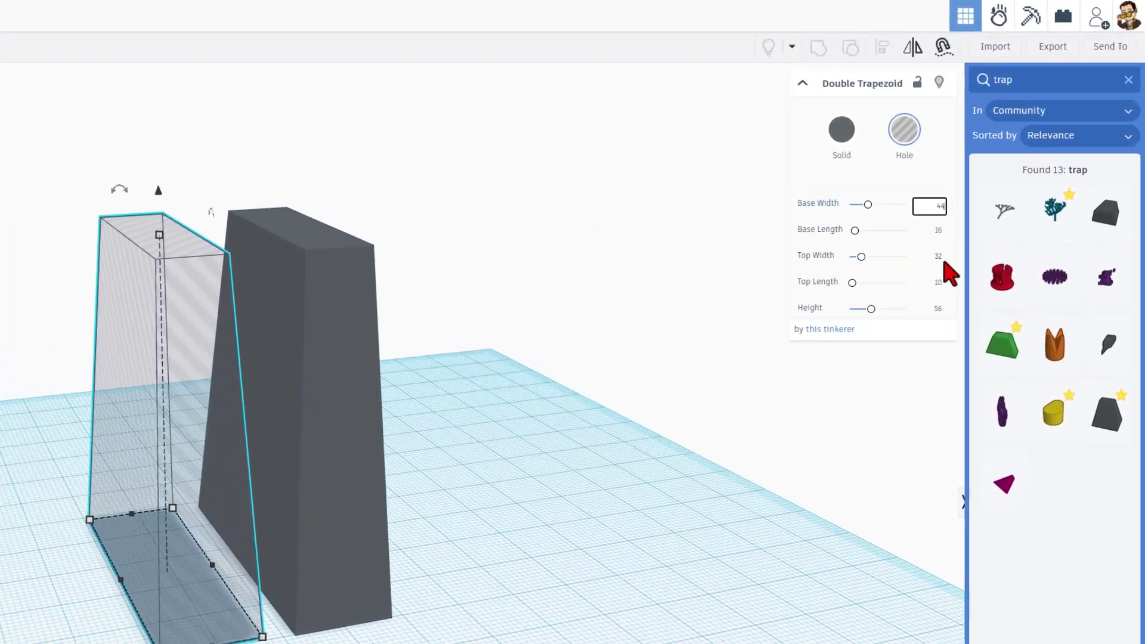
{"action": "key", "text": "Tab"}
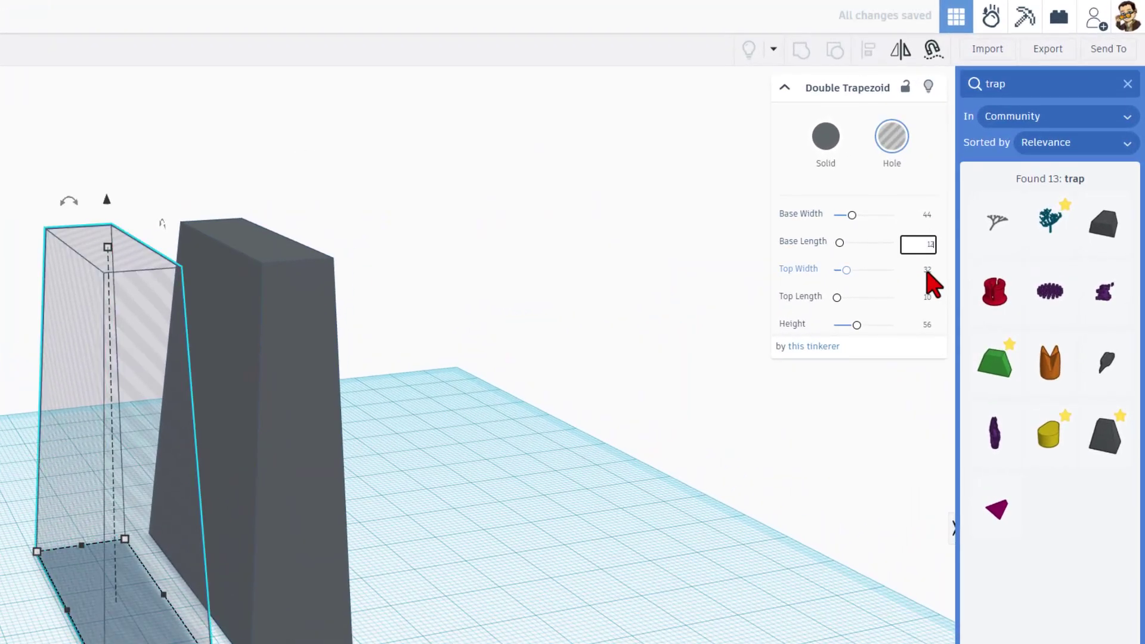
{"action": "left_click", "coordinate": [926, 270]}
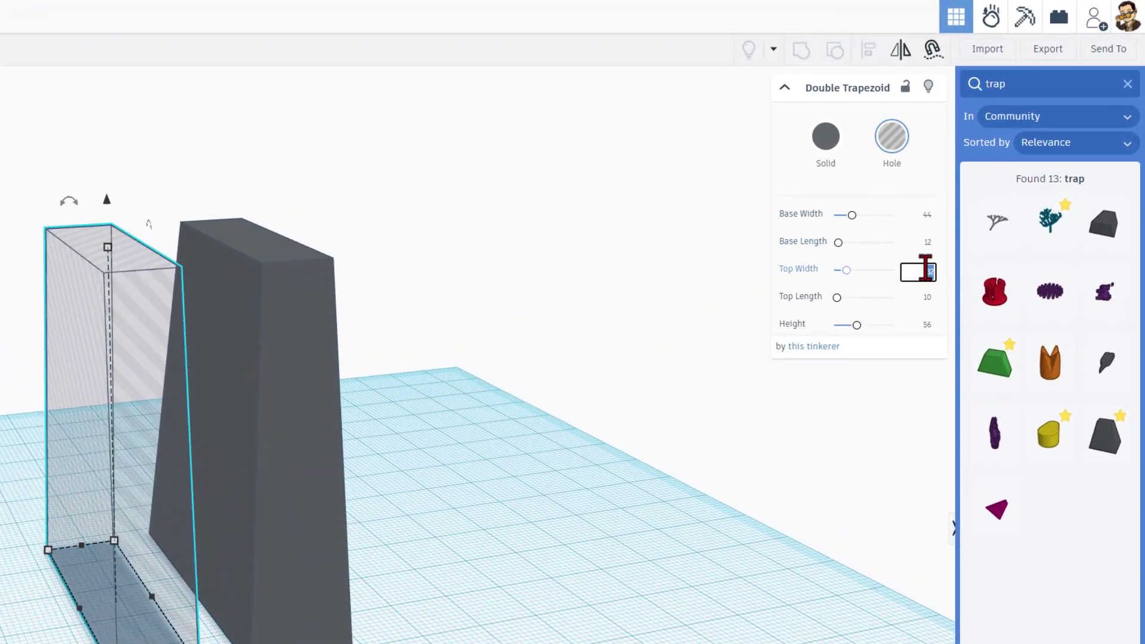
{"action": "left_click", "coordinate": [928, 298]}
{"action": "type", "text": "6"}
{"action": "left_click", "coordinate": [928, 327]}
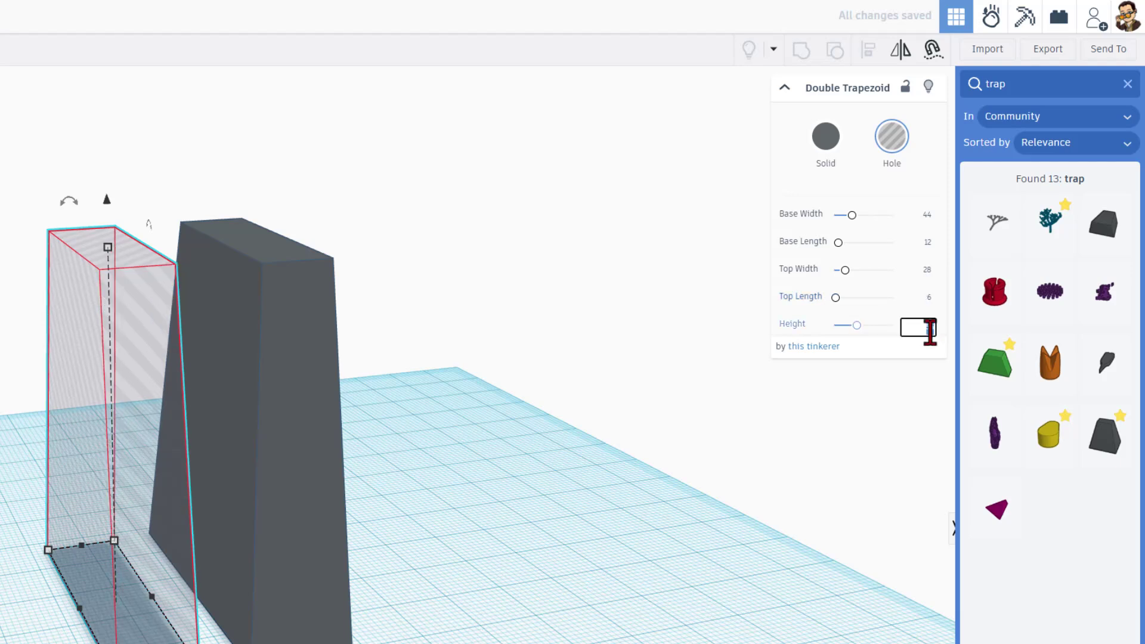
{"action": "type", "text": "52"}
{"action": "key", "text": "Return"}
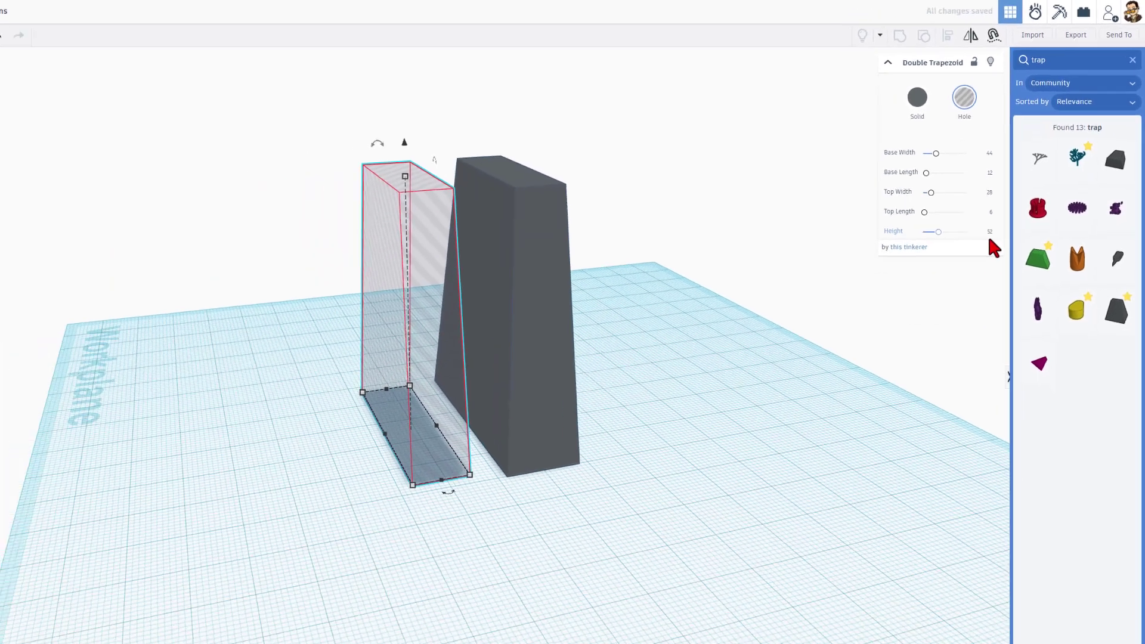
Align the hole copy inside the solid trapezoid and group the two together
{"action": "left_click_drag", "start_coordinate": [0, 423], "coordinate": [335, 631]}
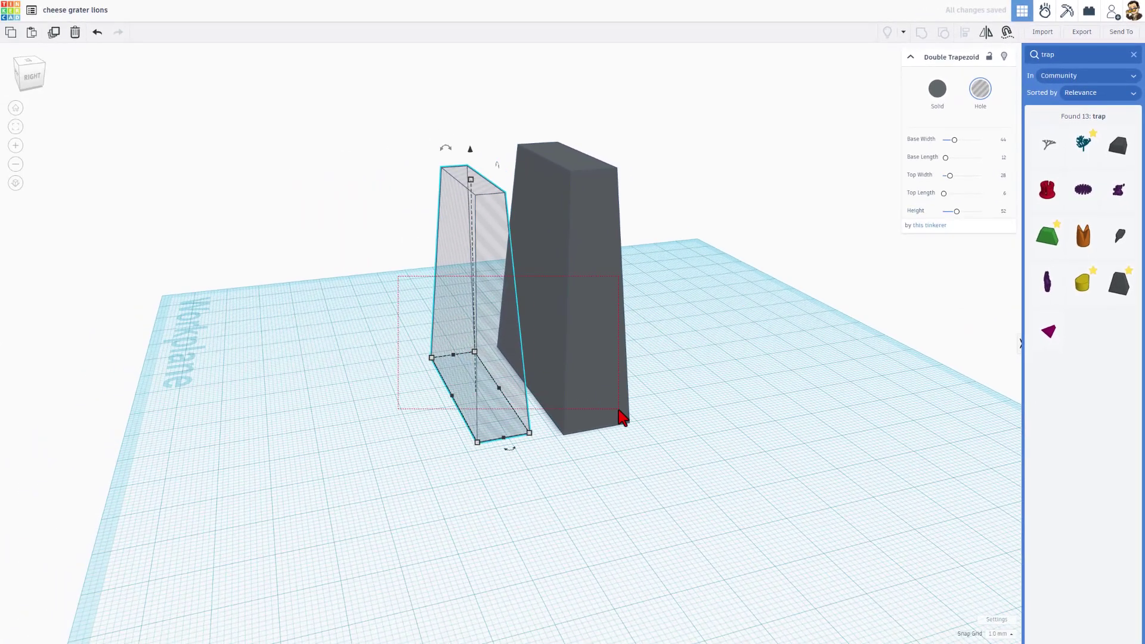
{"action": "left_click_drag", "start_coordinate": [621, 415], "coordinate": [620, 417]}
{"action": "key", "text": "l"}
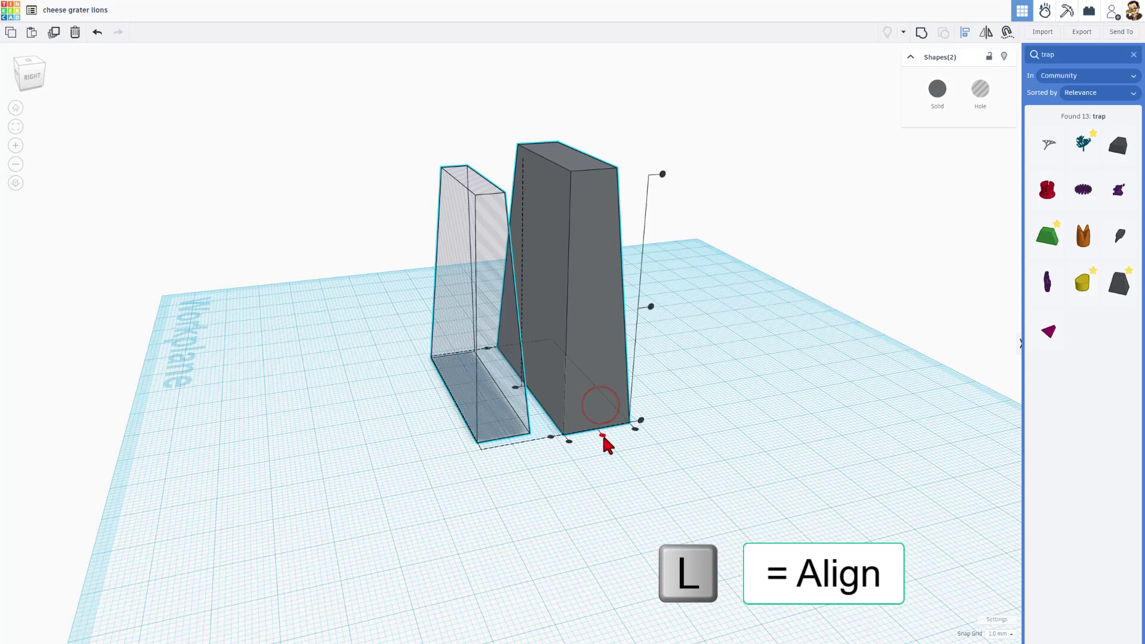
{"action": "left_click", "coordinate": [602, 434]}
{"action": "left_click", "coordinate": [514, 388]}
{"action": "left_click", "coordinate": [921, 32]}
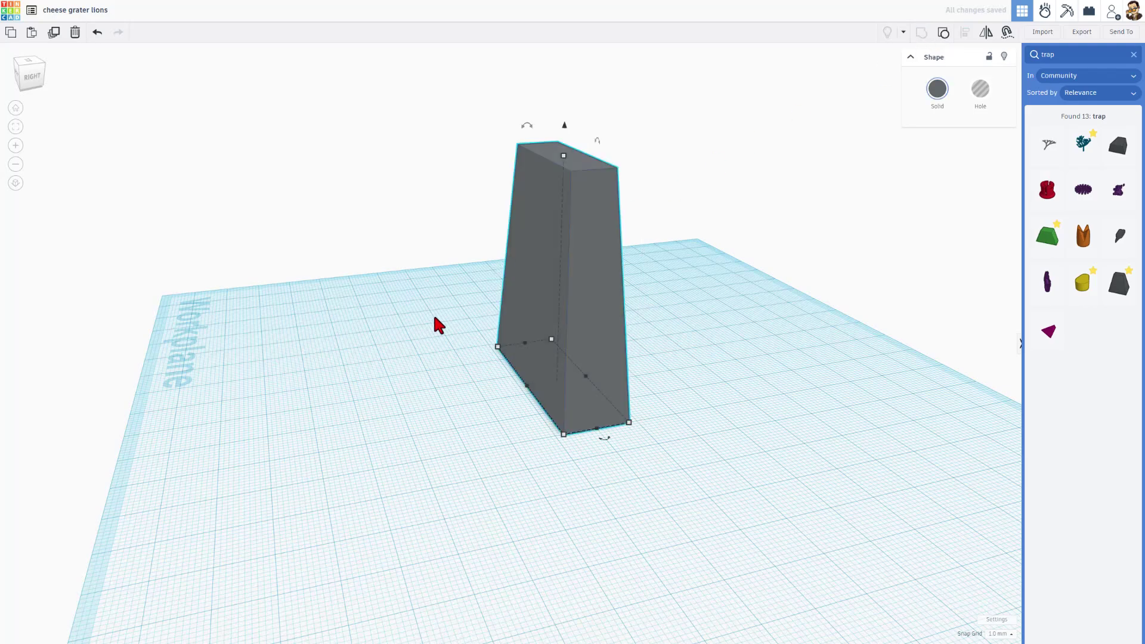
{"action": "right_click_drag", "start_coordinate": [436, 317], "coordinate": [596, 266]}
{"action": "right_click_drag", "start_coordinate": [556, 352], "coordinate": [527, 161]}
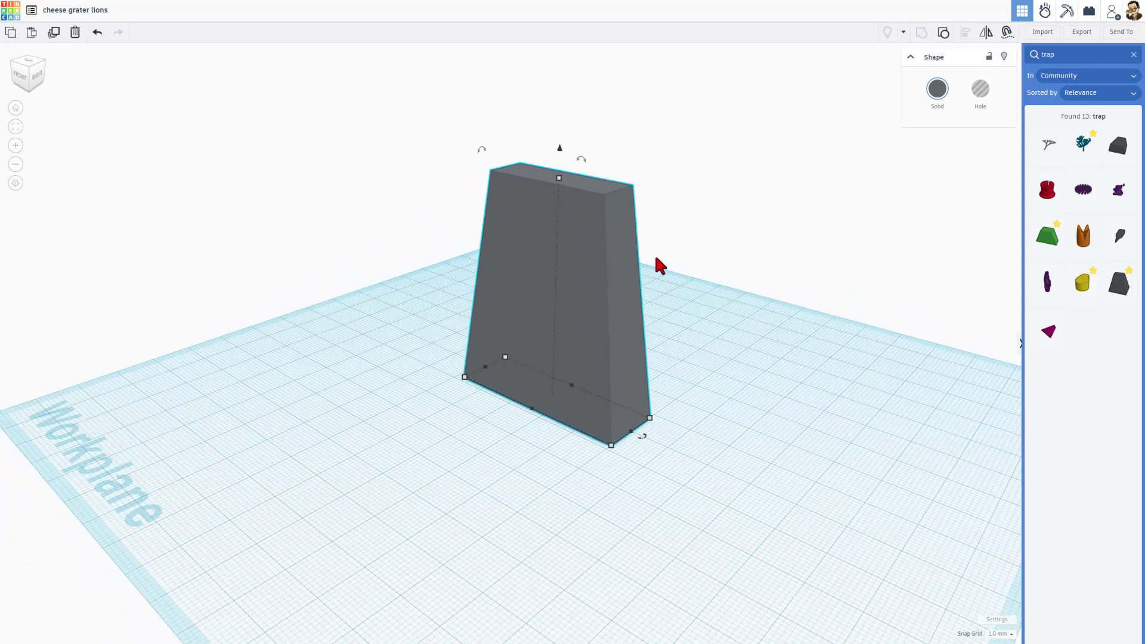
Add a box hole stretched to 61 tall and 78 long, with thickness 8
{"action": "left_click", "coordinate": [1134, 54]}
{"action": "left_click", "coordinate": [1047, 125]}
{"action": "left_click", "coordinate": [735, 427]}
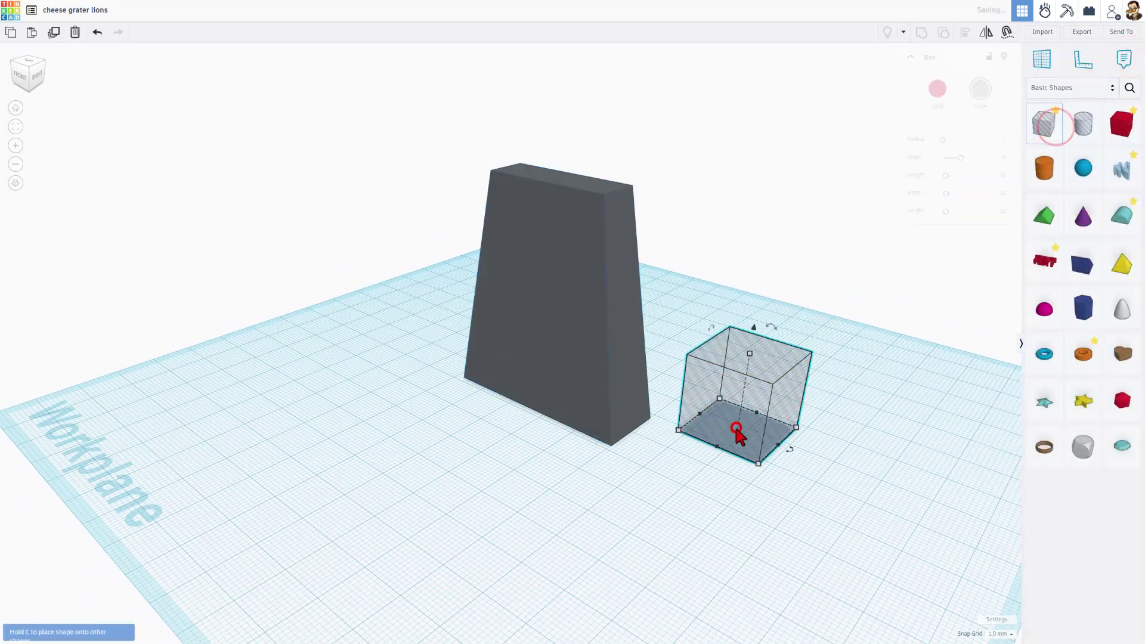
{"action": "right_click_drag", "start_coordinate": [735, 427], "coordinate": [773, 429]}
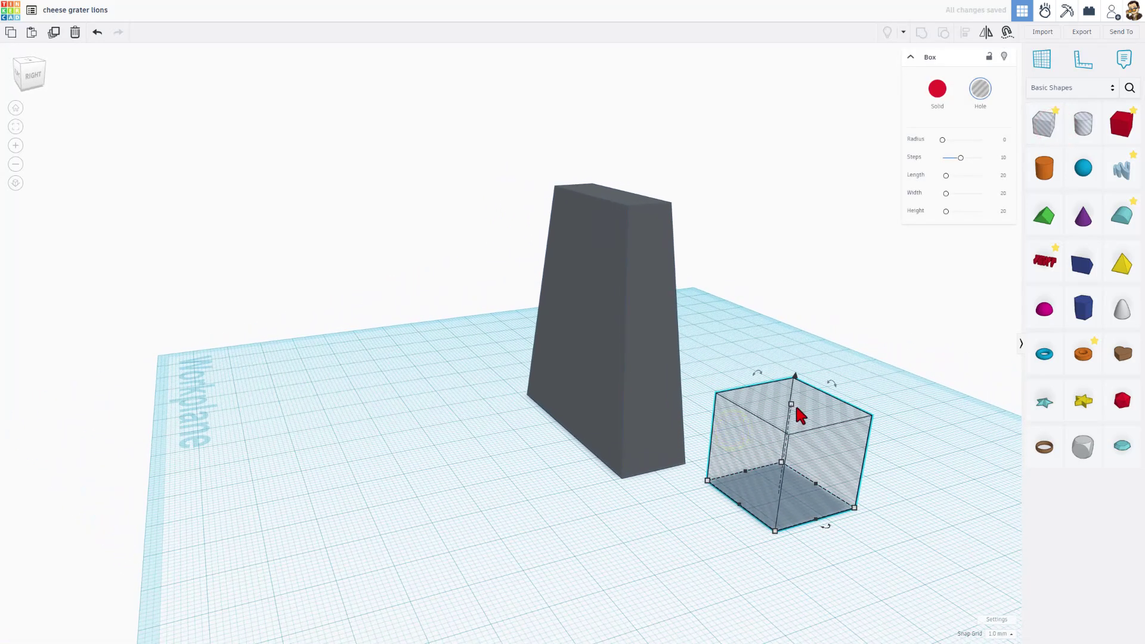
{"action": "left_click_drag", "start_coordinate": [791, 405], "coordinate": [782, 174]}
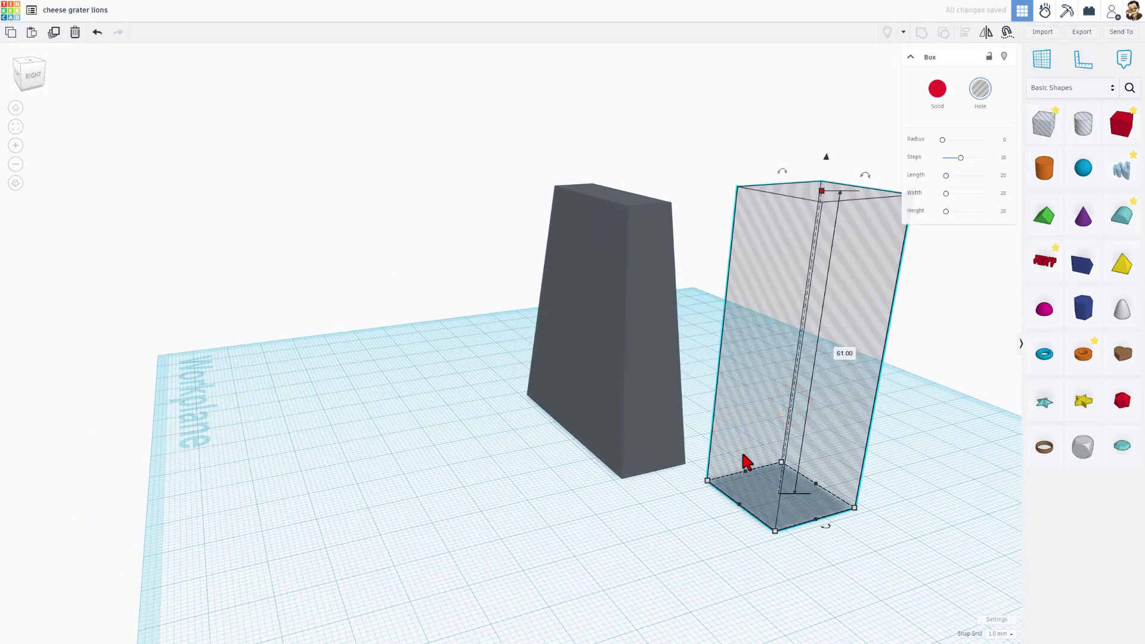
{"action": "left_click_drag", "start_coordinate": [746, 472], "coordinate": [607, 377]}
{"action": "left_click", "coordinate": [627, 477]}
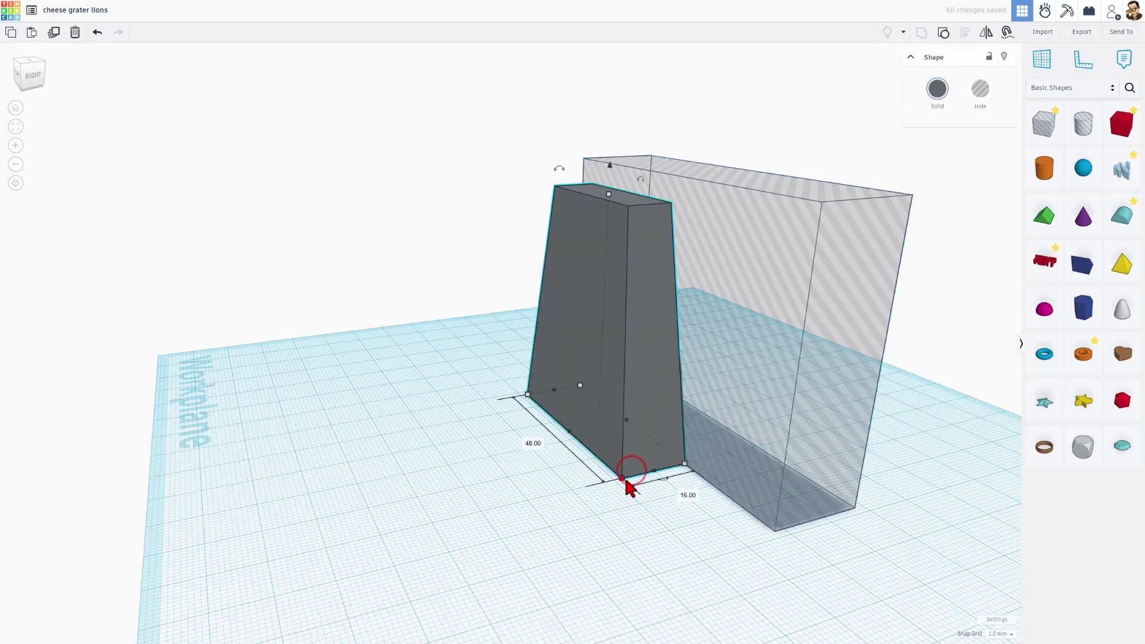
{"action": "left_click", "coordinate": [769, 523]}
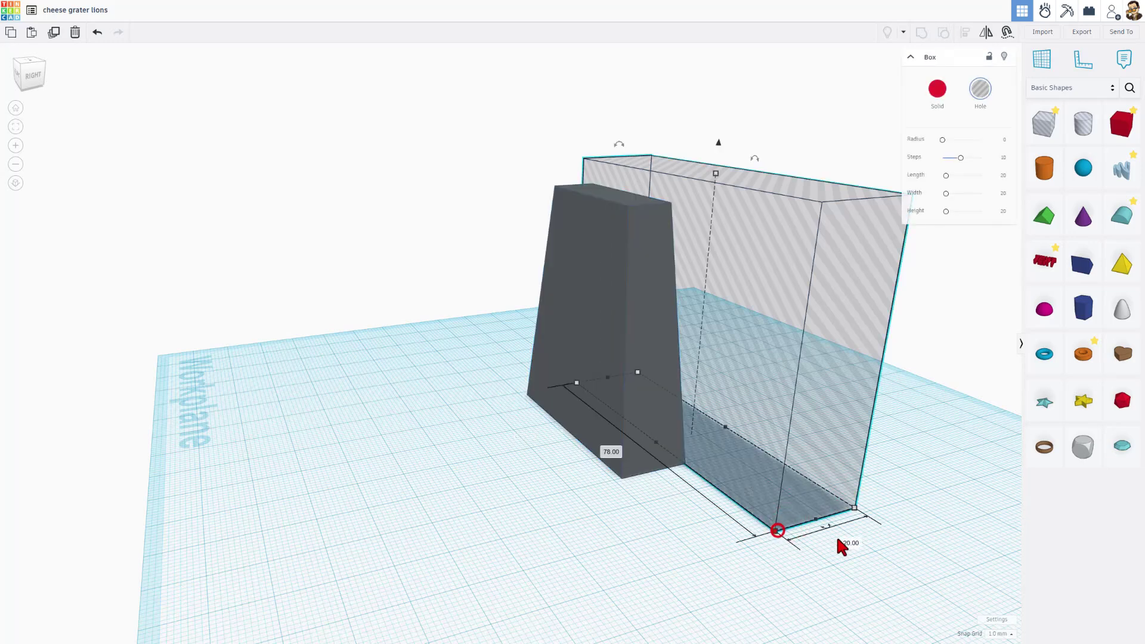
{"action": "left_click", "coordinate": [850, 543]}
{"action": "type", "text": "8"}
{"action": "key", "text": "Return"}
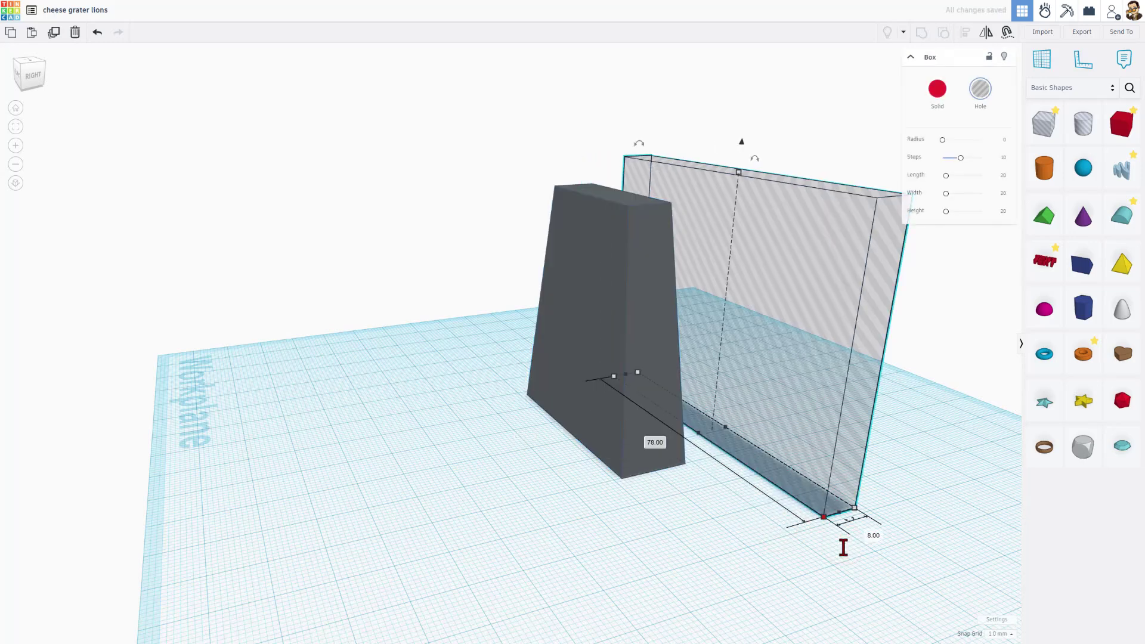
Centre the box hole on the grey wedge and group them into a hollow shell
{"action": "left_click_drag", "start_coordinate": [400, 295], "coordinate": [764, 486]}
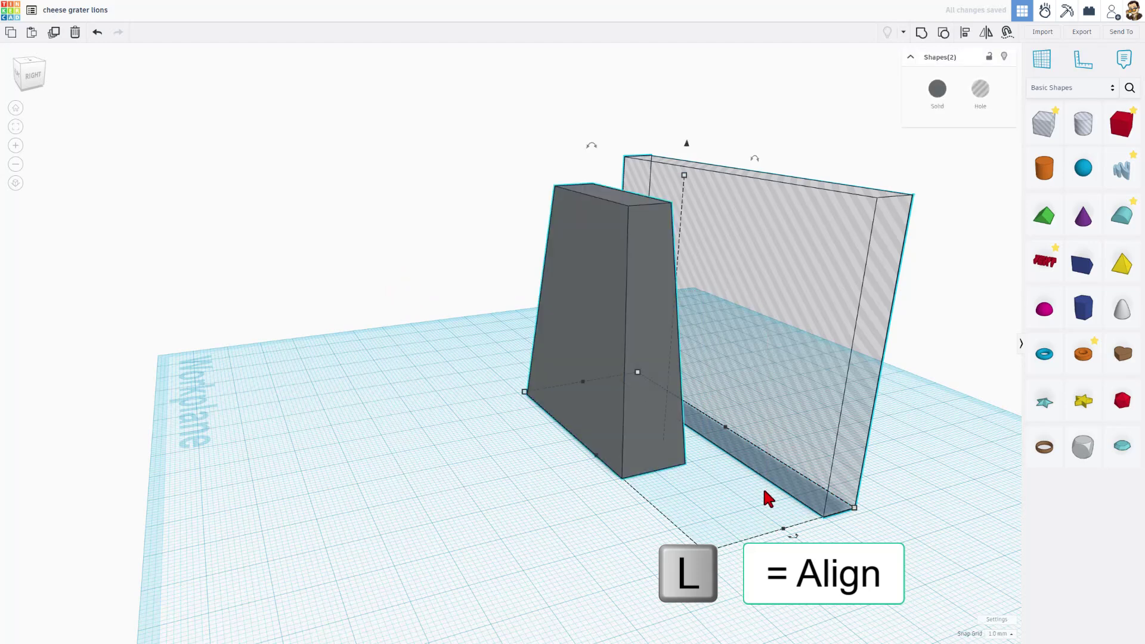
{"action": "key", "text": "l"}
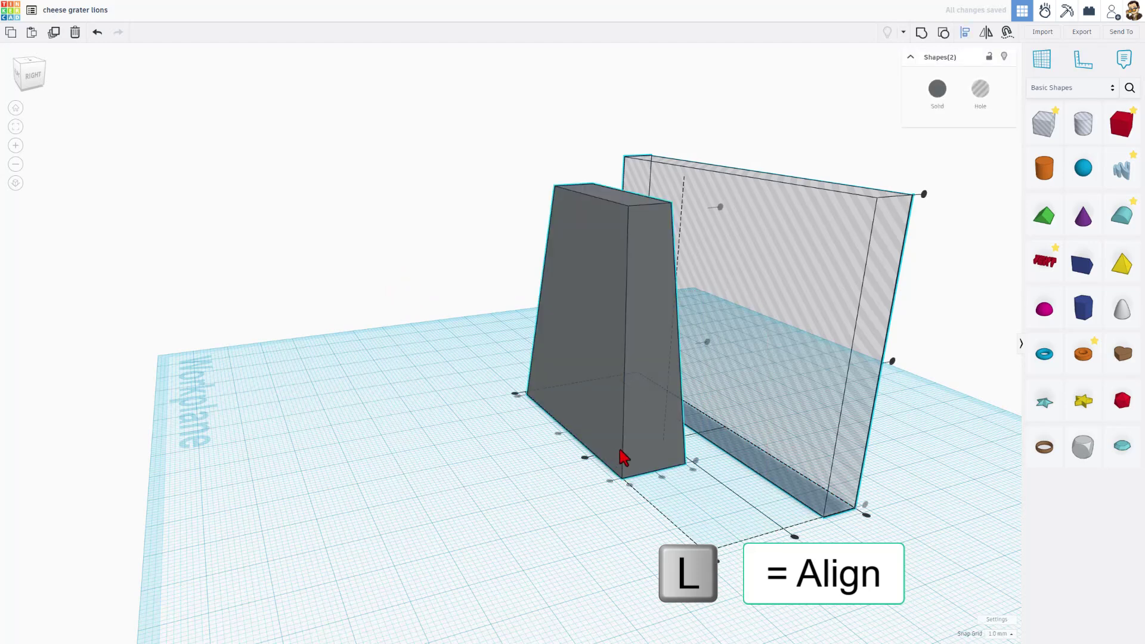
{"action": "left_click", "coordinate": [557, 433]}
{"action": "left_click", "coordinate": [689, 468]}
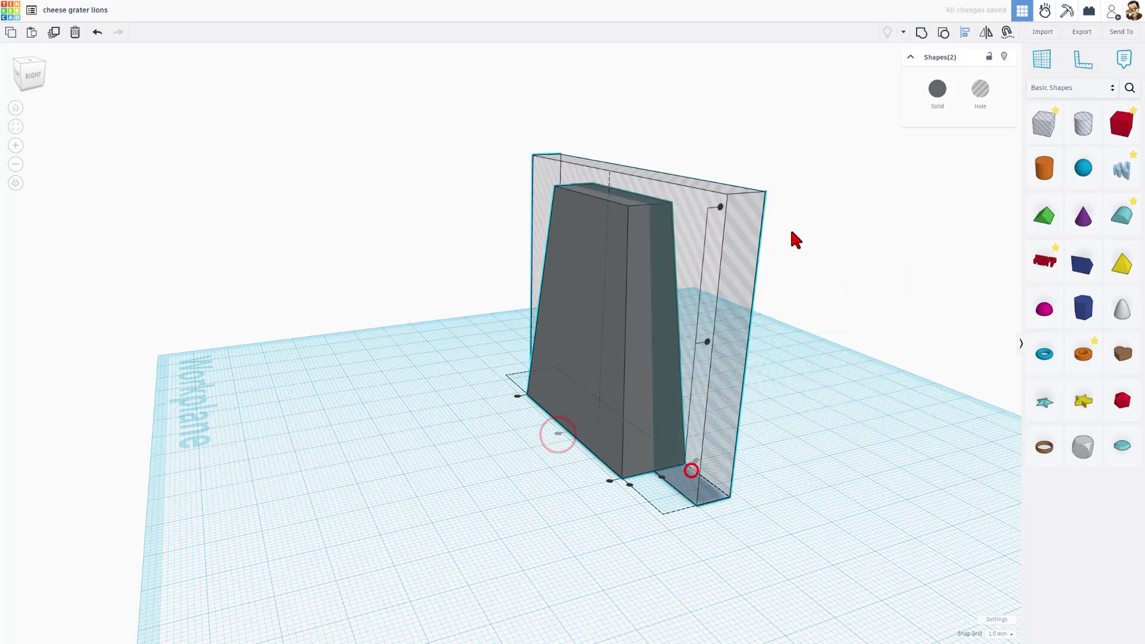
{"action": "key", "text": "ctrl+g"}
{"action": "right_click_drag", "start_coordinate": [561, 498], "coordinate": [257, 388]}
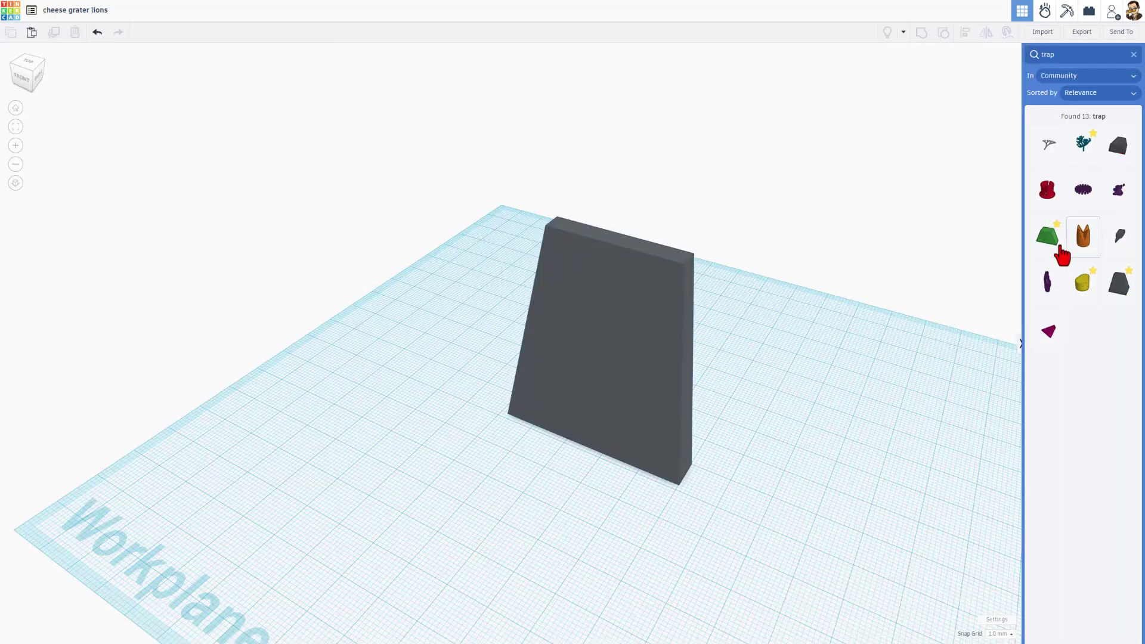
Add a Trapezoid plate with base width 48, top width 32, height 56, thickness 2
{"action": "left_click_drag", "start_coordinate": [1062, 255], "coordinate": [724, 397]}
{"action": "right_click_drag", "start_coordinate": [724, 396], "coordinate": [882, 353]}
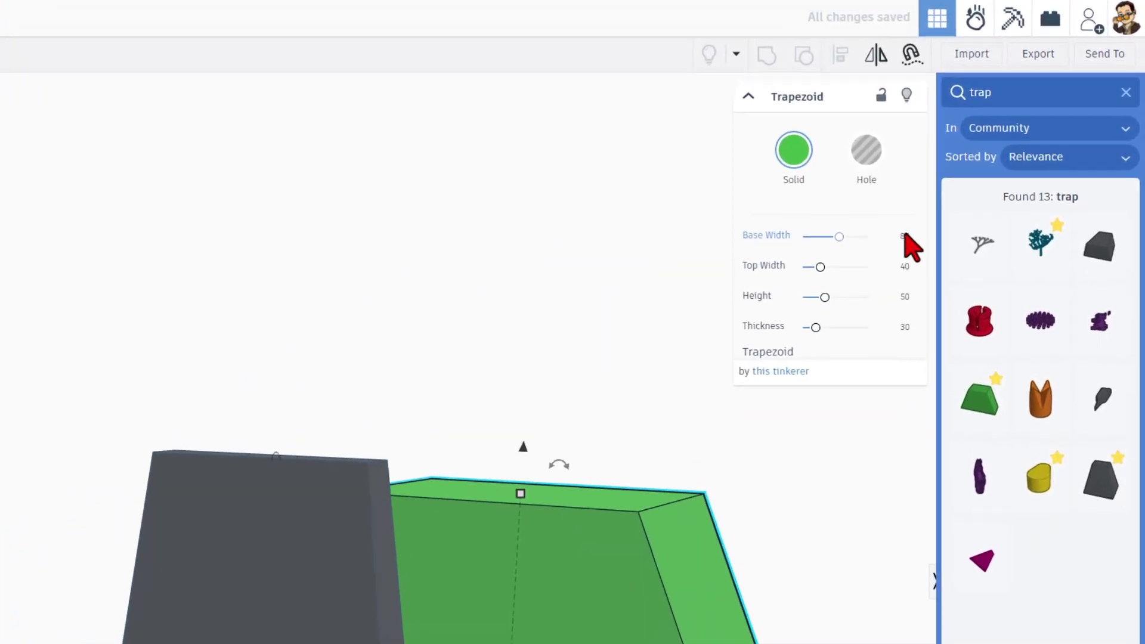
{"action": "left_click", "coordinate": [1003, 140]}
{"action": "type", "text": "48"}
{"action": "key", "text": "Return"}
{"action": "left_click", "coordinate": [901, 268]}
{"action": "type", "text": "32"}
{"action": "key", "text": "Return"}
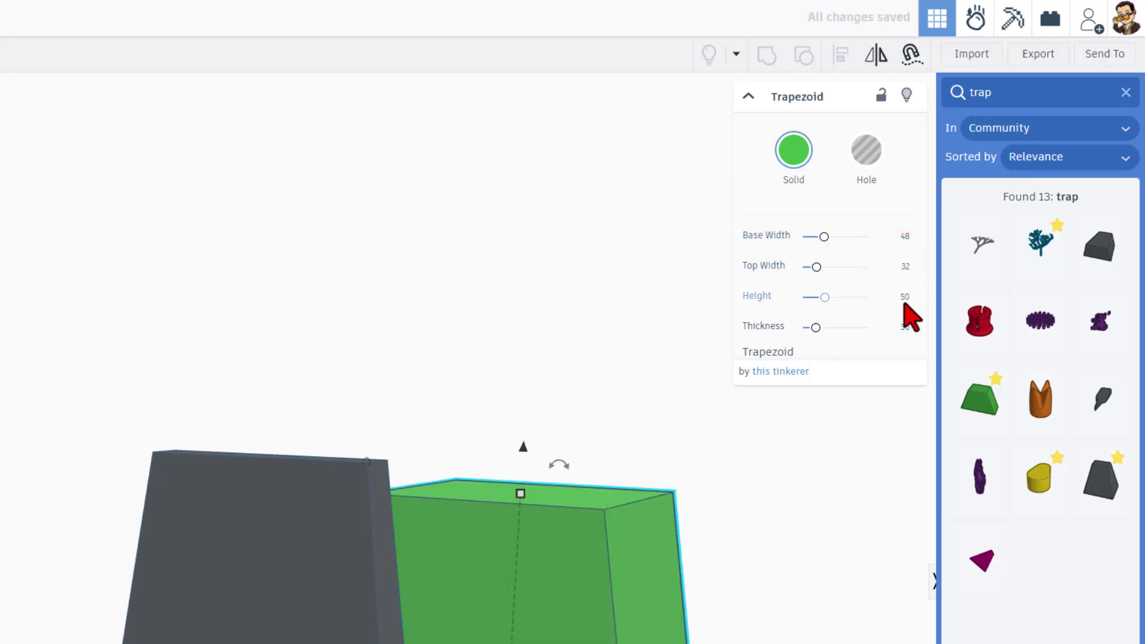
{"action": "left_click", "coordinate": [904, 301]}
{"action": "key", "text": "Return"}
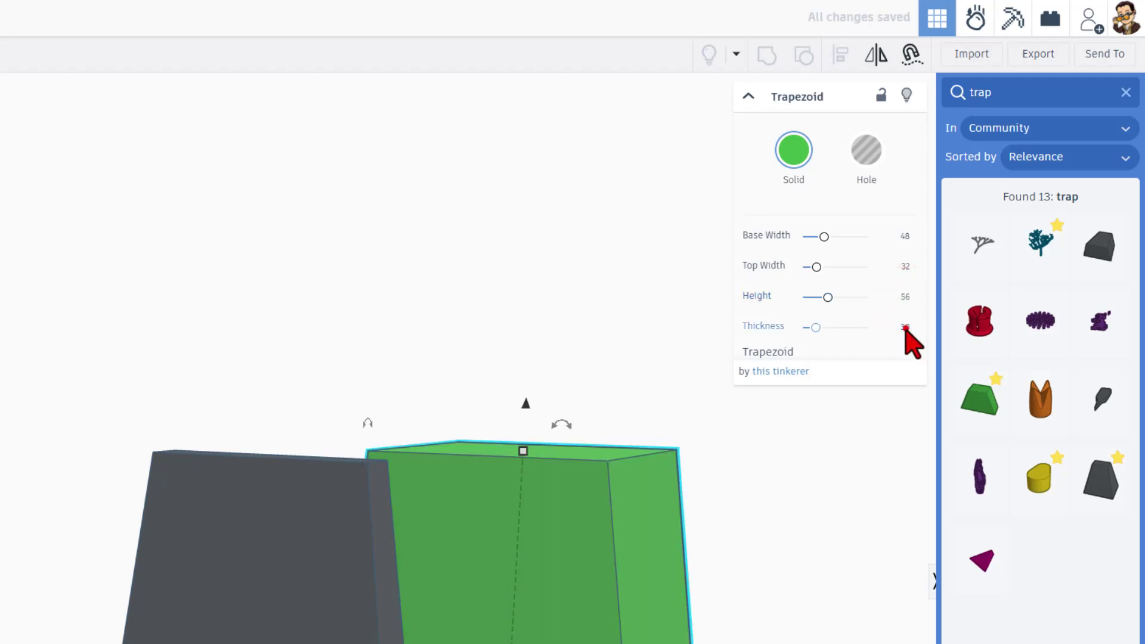
{"action": "left_click", "coordinate": [905, 328]}
{"action": "type", "text": "2"}
{"action": "key", "text": "Return"}
Align the green plate against the back of the grey wedge
{"action": "right_click_drag", "start_coordinate": [477, 641], "coordinate": [441, 643]}
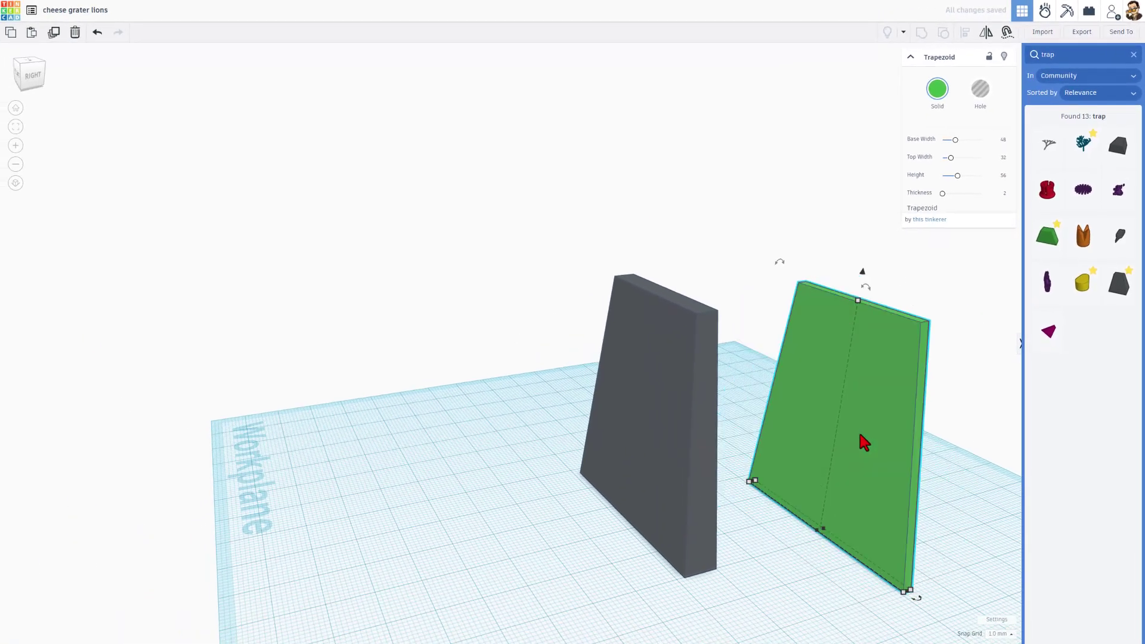
{"action": "left_click_drag", "start_coordinate": [397, 279], "coordinate": [802, 503]}
{"action": "key", "text": "l"}
{"action": "left_click", "coordinate": [641, 468]}
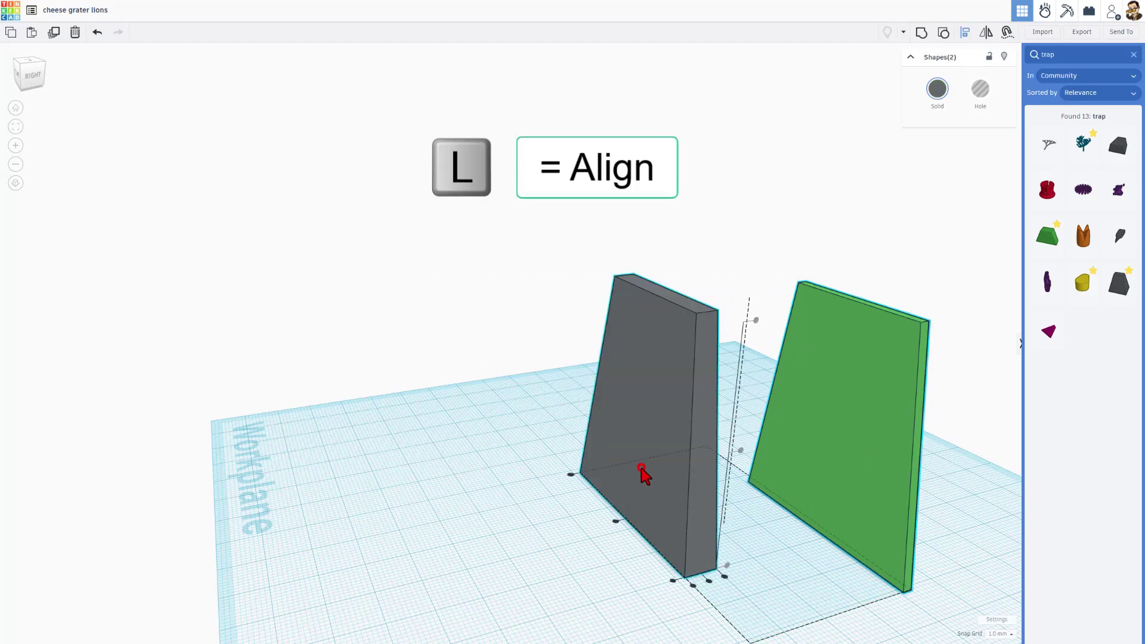
{"action": "left_click", "coordinate": [615, 520]}
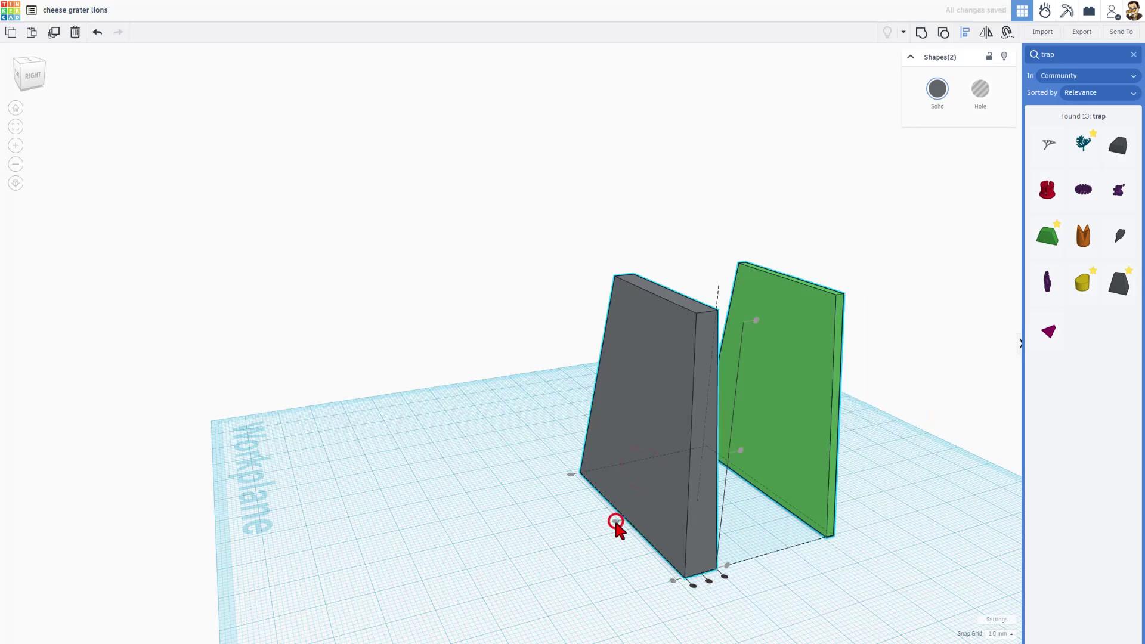
{"action": "left_click", "coordinate": [724, 577]}
{"action": "right_click_drag", "start_coordinate": [724, 576], "coordinate": [779, 401]}
{"action": "left_click", "coordinate": [779, 401]}
Select the green plate, grey wedge and hole box together and group them into one piece
{"action": "left_click", "coordinate": [685, 424]}
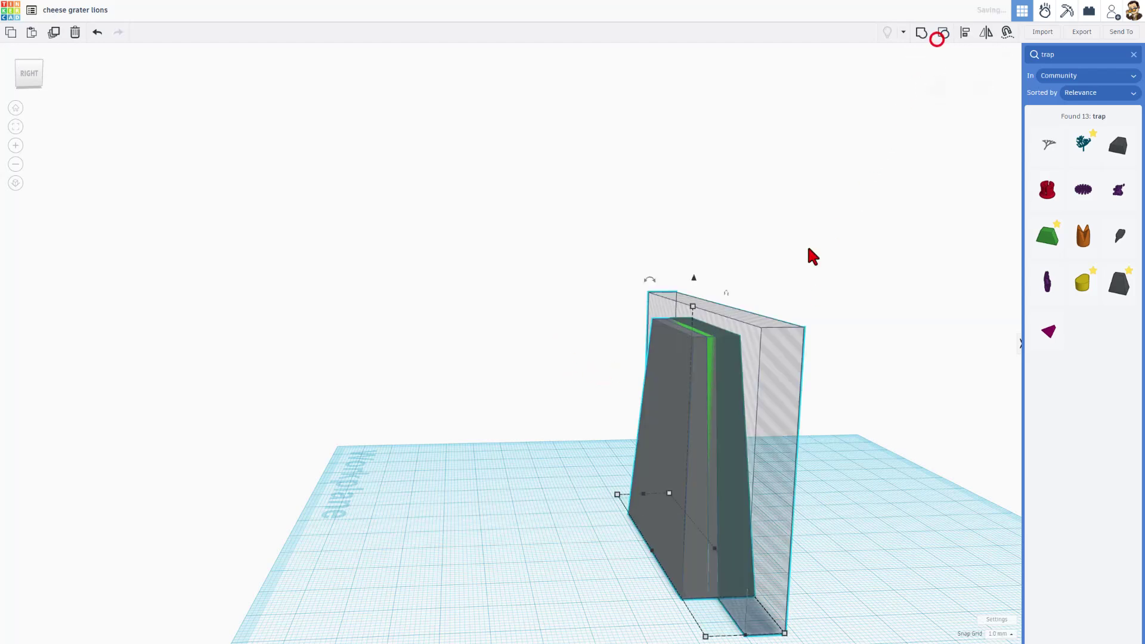
{"action": "left_click", "coordinate": [825, 266]}
{"action": "mouse_move", "coordinate": [594, 251]}
{"action": "left_mouse_down"}
{"action": "mouse_move", "coordinate": [734, 570]}
{"action": "mouse_move", "coordinate": [793, 587]}
{"action": "left_mouse_up"}
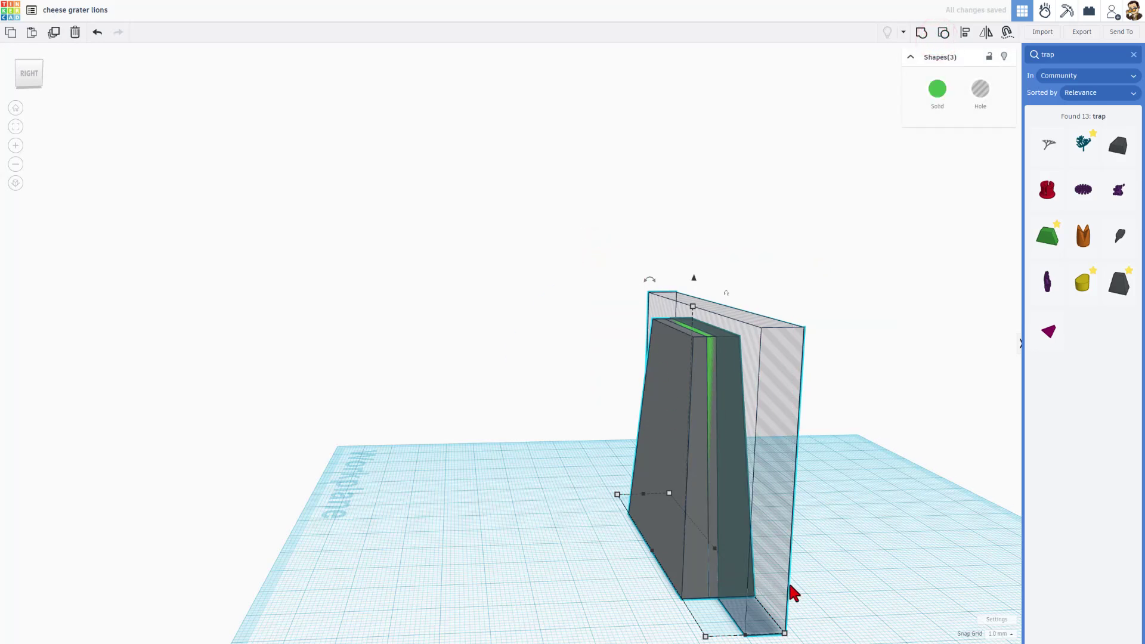
{"action": "key", "text": "ctrl+g"}
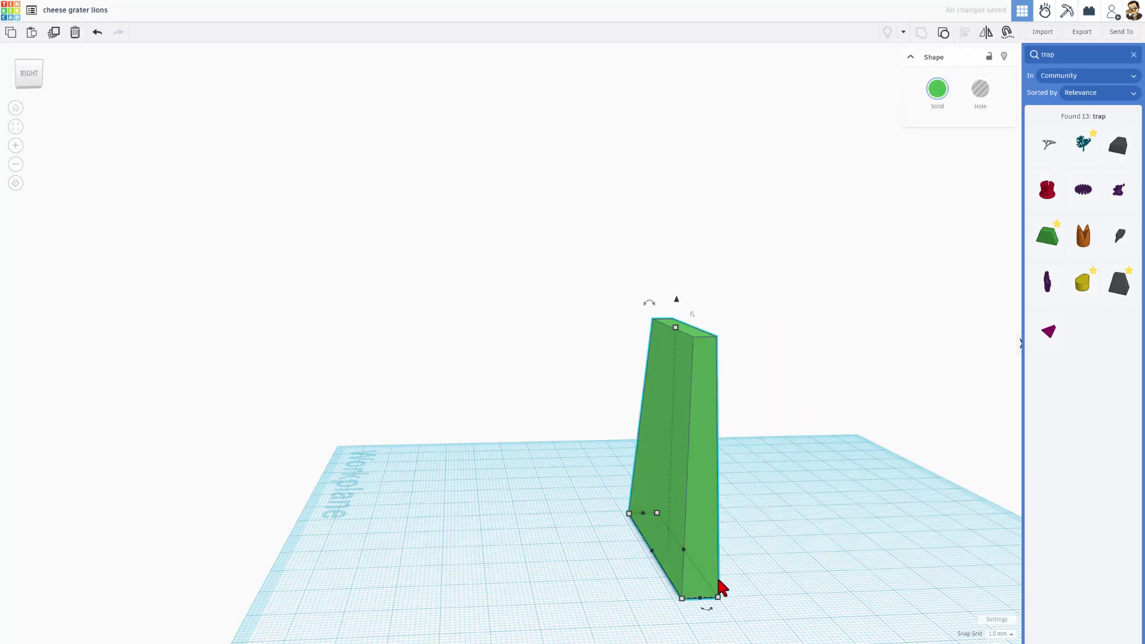
{"action": "mouse_move", "coordinate": [703, 571]}
{"action": "right_mouse_down"}
{"action": "mouse_move", "coordinate": [674, 449]}
{"action": "mouse_move", "coordinate": [720, 410]}
{"action": "mouse_move", "coordinate": [690, 409]}
{"action": "mouse_move", "coordinate": [677, 450]}
{"action": "mouse_move", "coordinate": [695, 558]}
{"action": "right_mouse_up"}
Colour the grouped piece grey, rotate it -90° onto its side and drop it flat
{"action": "left_click", "coordinate": [956, 109]}
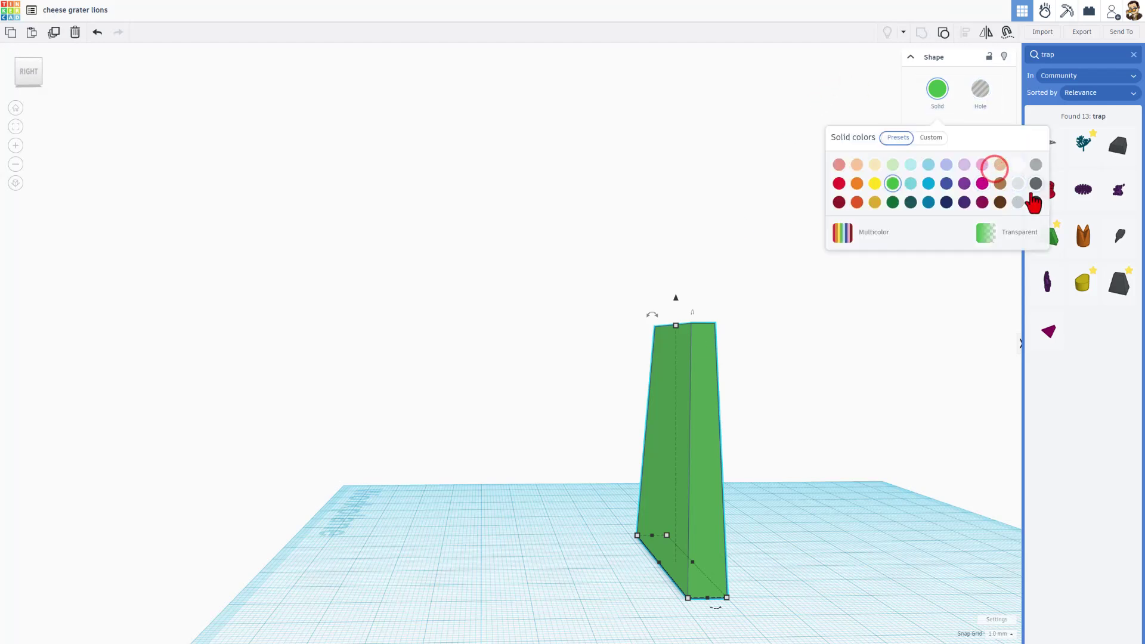
{"action": "left_click", "coordinate": [1033, 168]}
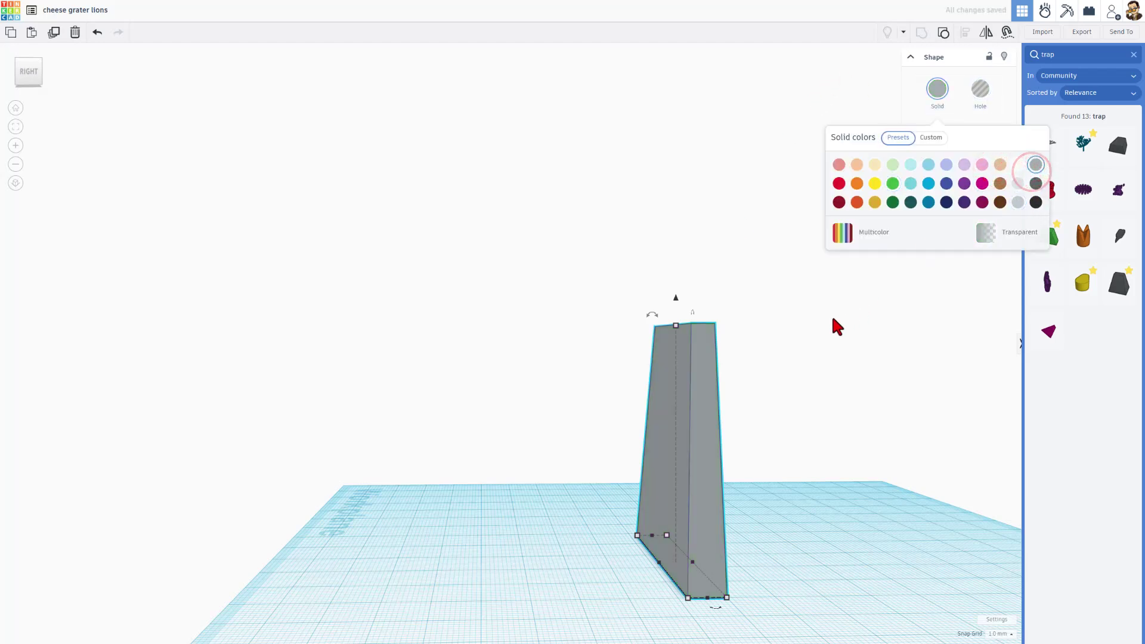
{"action": "right_click_drag", "start_coordinate": [776, 350], "coordinate": [714, 333]}
{"action": "mouse_move", "coordinate": [620, 298]}
{"action": "left_click_drag", "start_coordinate": [620, 299], "coordinate": [664, 393]}
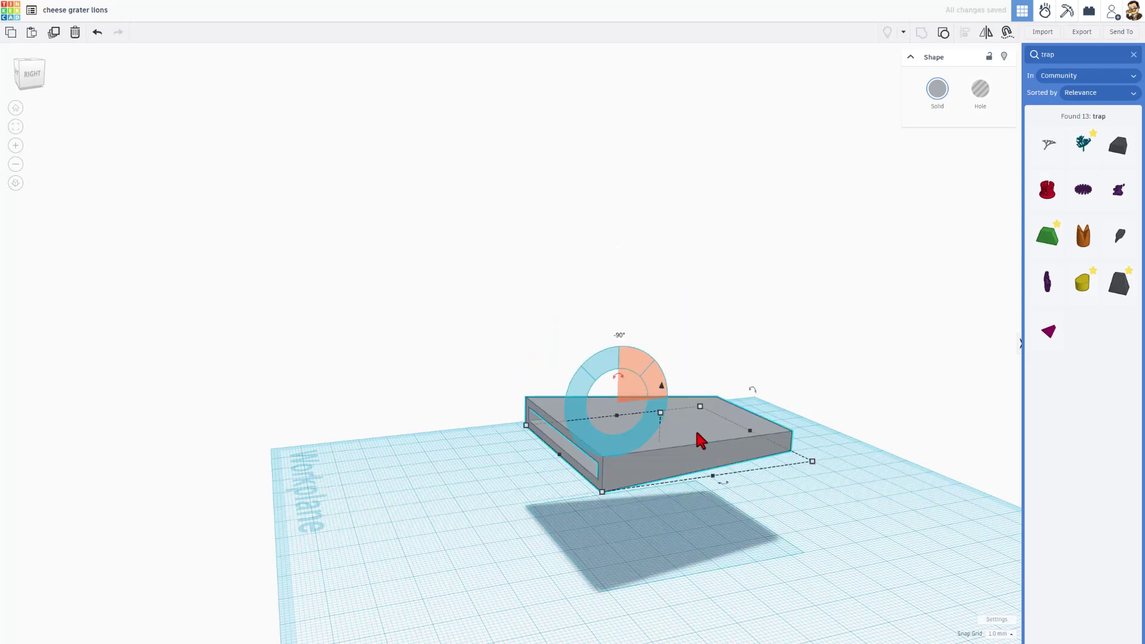
{"action": "key", "text": "d"}
{"action": "right_click_drag", "start_coordinate": [472, 498], "coordinate": [552, 529]}
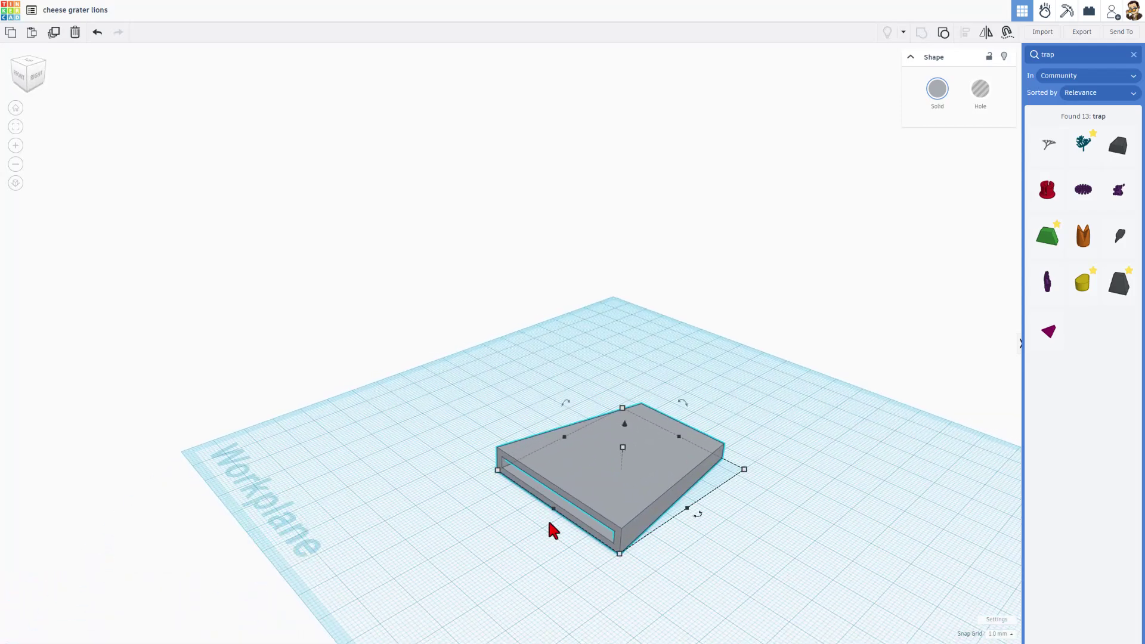
{"action": "right_click_drag", "start_coordinate": [542, 335], "coordinate": [827, 139]}
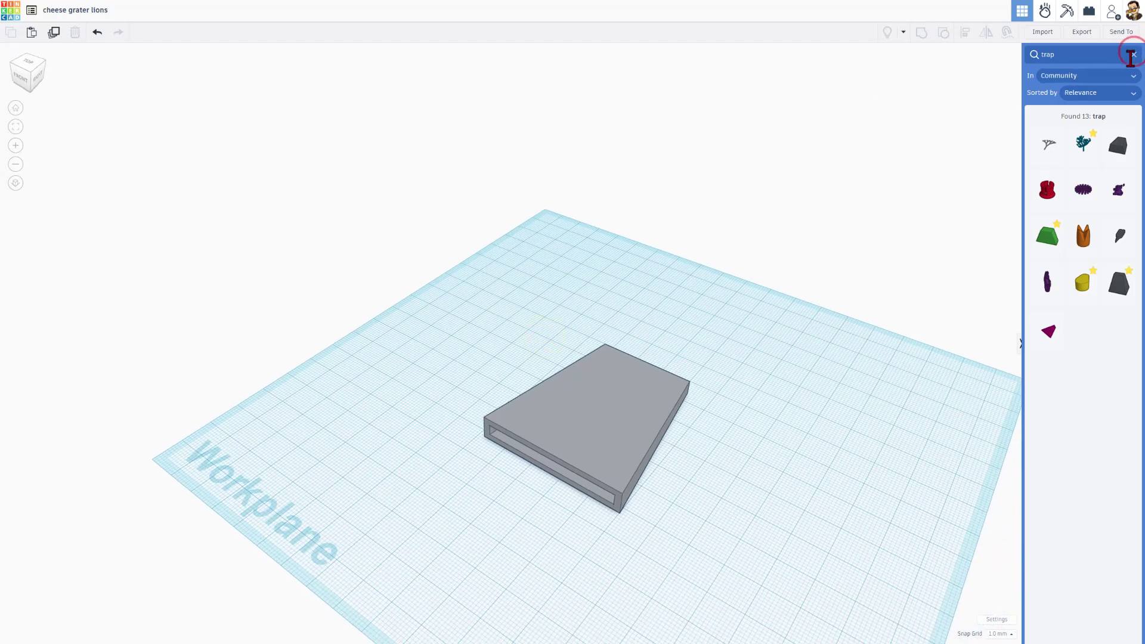
Place a half-sphere and a box hole beside it, setting the box dimension to 10
{"action": "left_click", "coordinate": [1135, 54]}
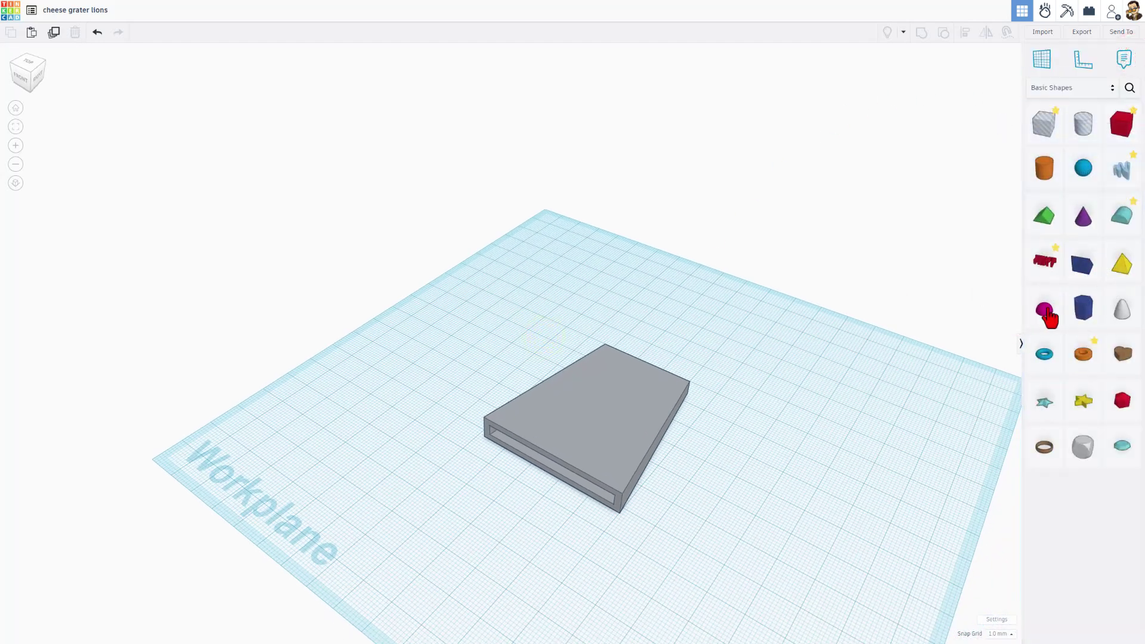
{"action": "left_click_drag", "start_coordinate": [1044, 309], "coordinate": [726, 465]}
{"action": "scroll", "coordinate": [723, 463], "scroll_direction": "up", "scroll_amount": 5}
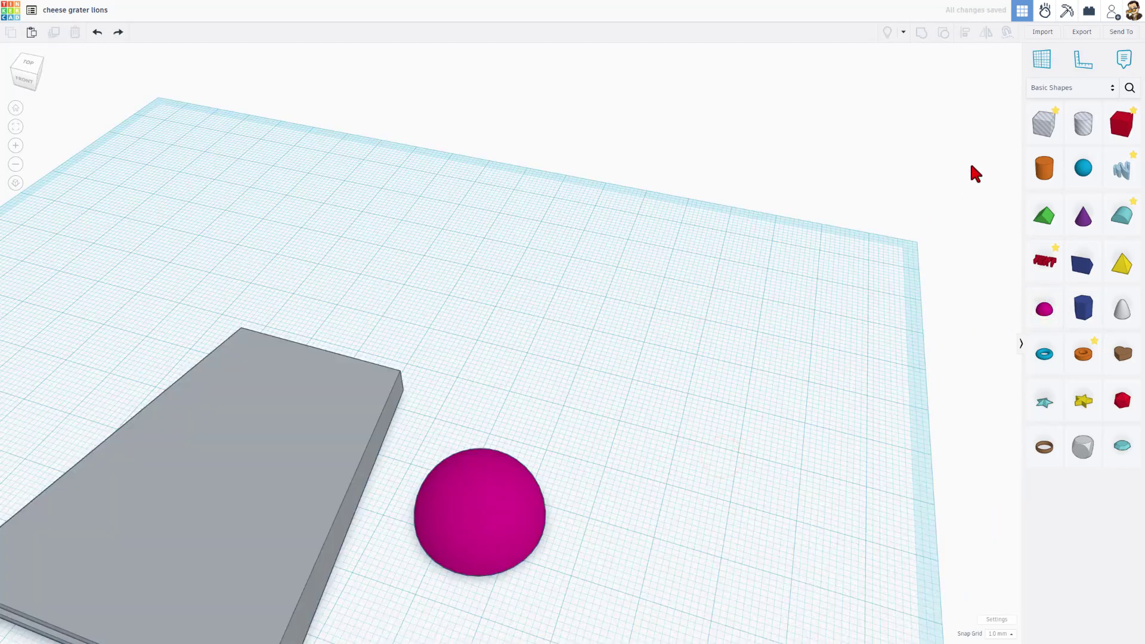
{"action": "left_click_drag", "start_coordinate": [1039, 137], "coordinate": [571, 447]}
{"action": "left_click", "coordinate": [516, 490]}
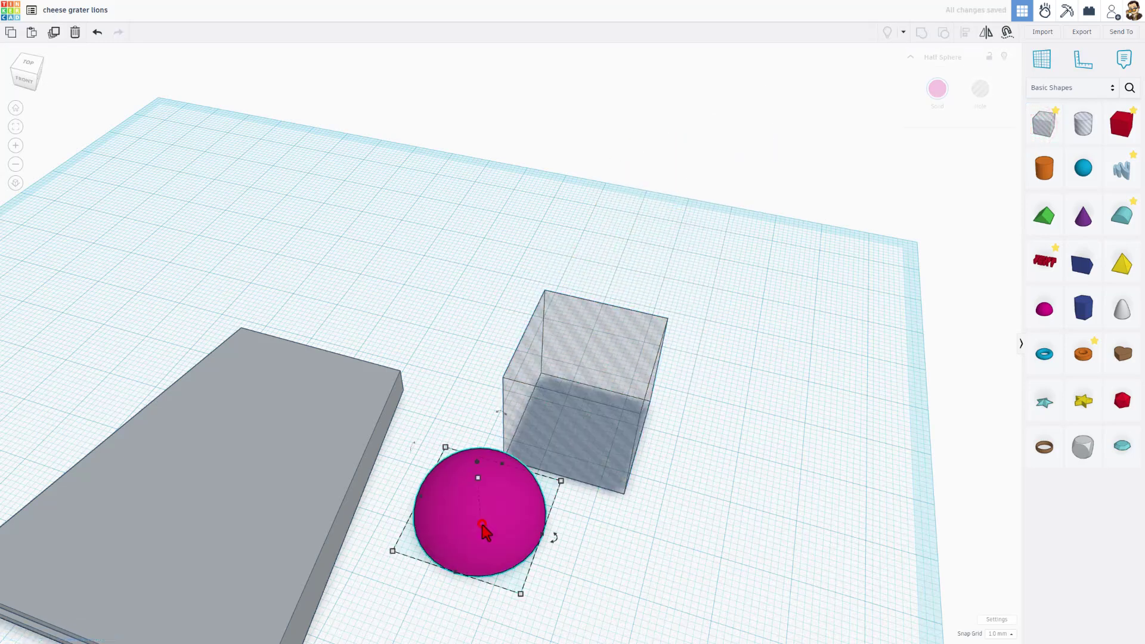
{"action": "left_click", "coordinate": [520, 592]}
{"action": "left_click", "coordinate": [581, 456]}
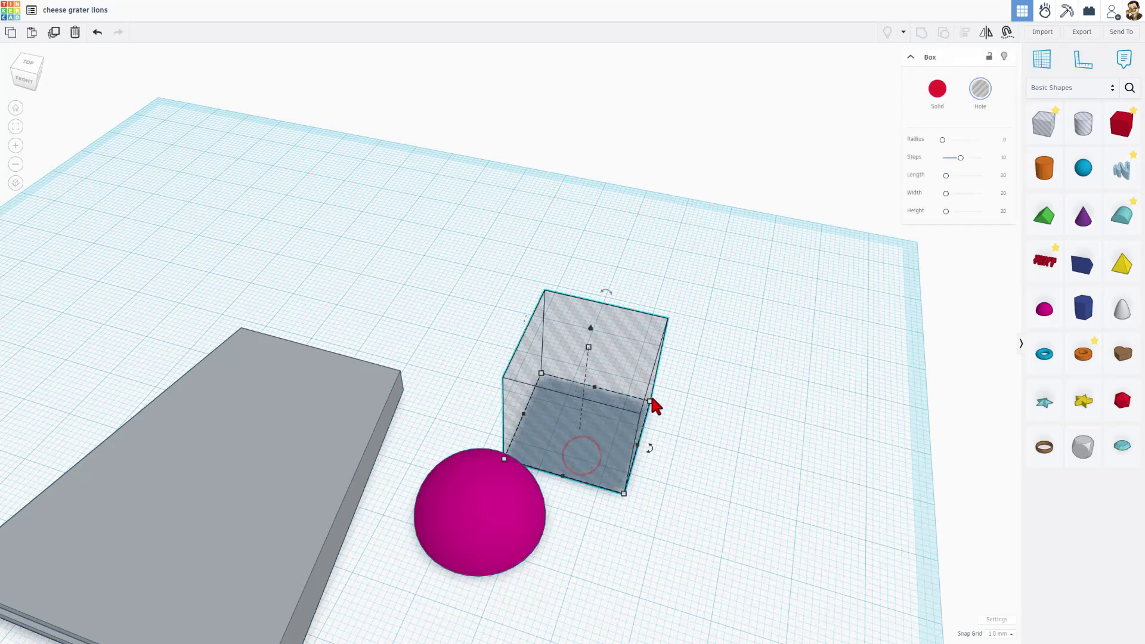
{"action": "left_click", "coordinate": [650, 400]}
{"action": "left_click", "coordinate": [684, 461]}
{"action": "type", "text": "10"}
{"action": "key", "text": "Return"}
Align the box hole over the half-sphere and group them into a partial dome
{"action": "left_click_drag", "start_coordinate": [481, 371], "coordinate": [574, 532]}
{"action": "key", "text": "l"}
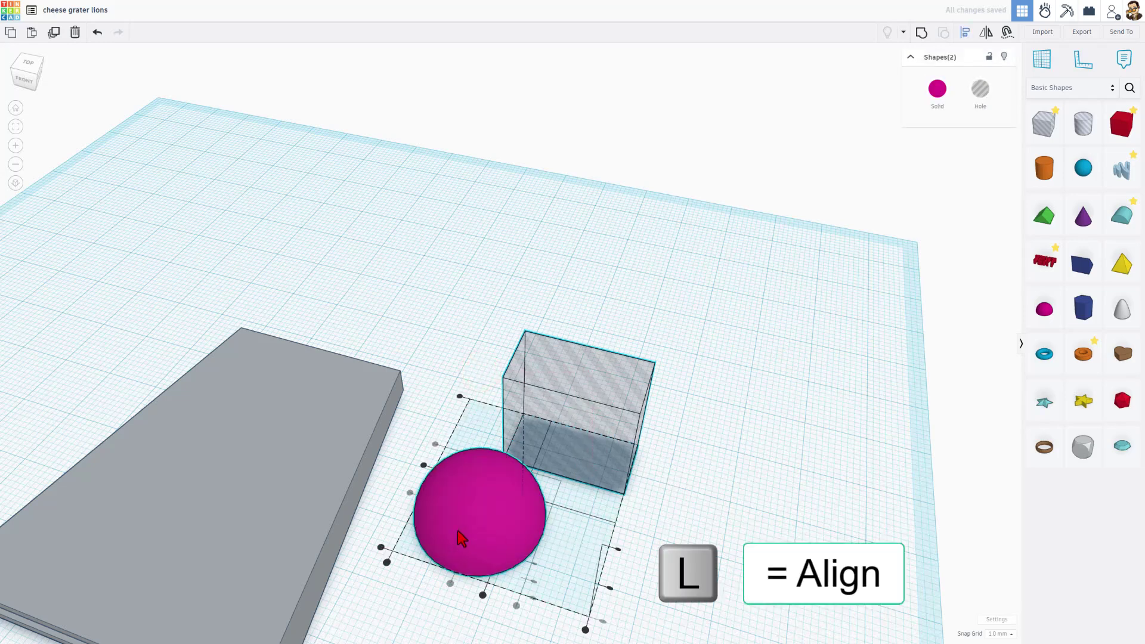
{"action": "left_click", "coordinate": [451, 585]}
{"action": "left_click", "coordinate": [434, 448]}
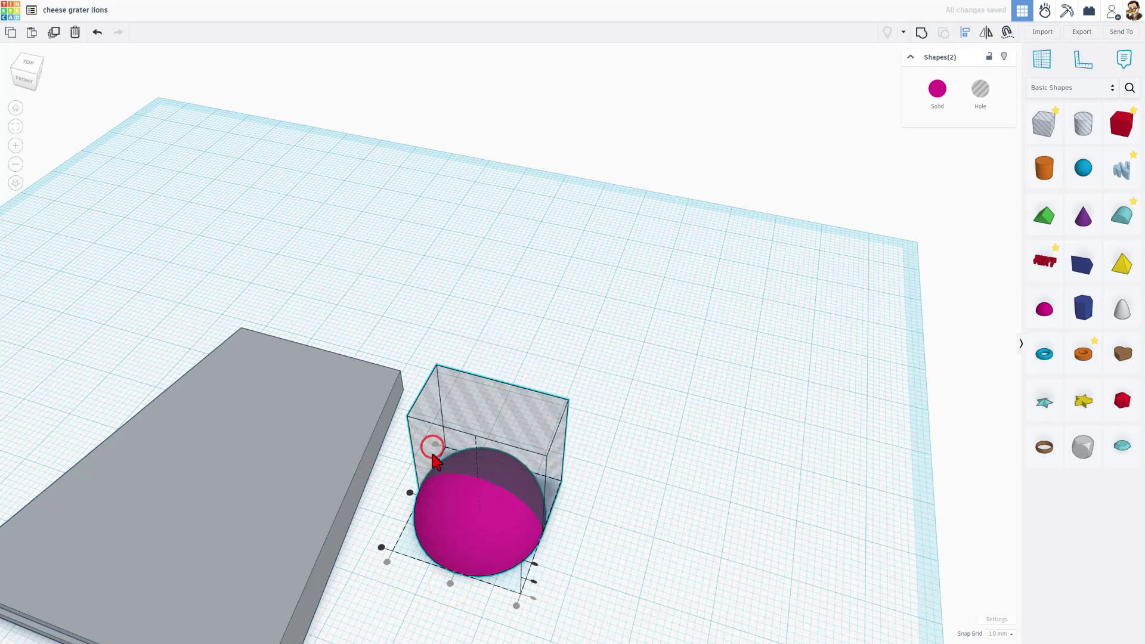
{"action": "left_click", "coordinate": [641, 442]}
{"action": "left_click_drag", "start_coordinate": [650, 420], "coordinate": [449, 549]}
{"action": "key", "text": "ctrl+g"}
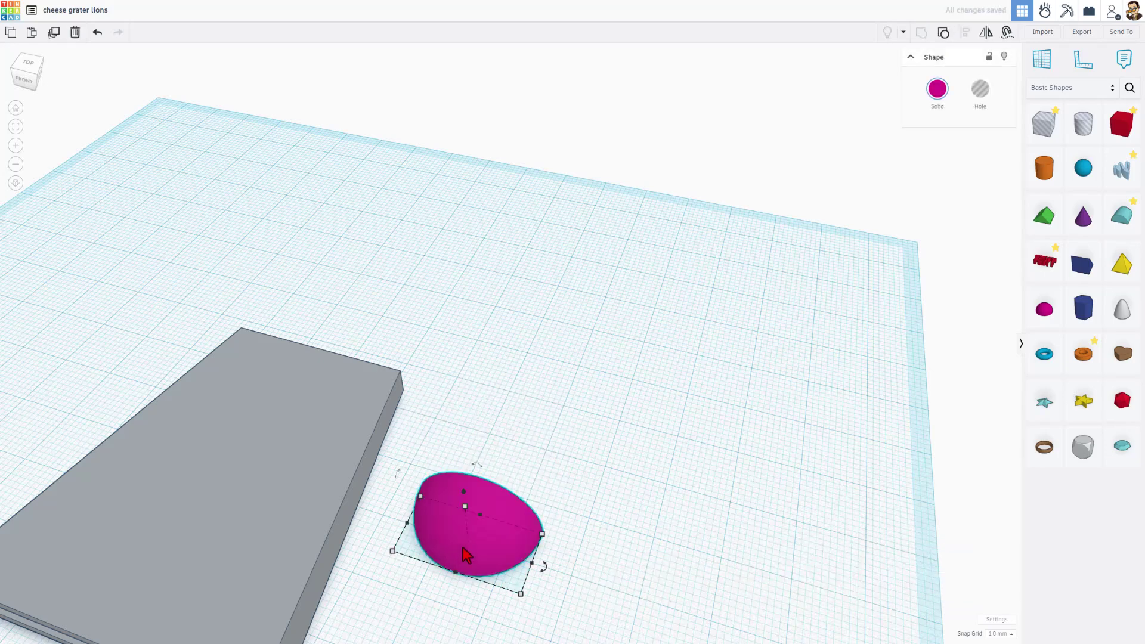
{"action": "right_click_drag", "start_coordinate": [462, 546], "coordinate": [318, 474]}
Undo an accidental widening and scale the magenta dome down proportionally to about 7 mm
{"action": "left_click", "coordinate": [305, 462]}
{"action": "left_click_drag", "start_coordinate": [281, 470], "coordinate": [278, 468]}
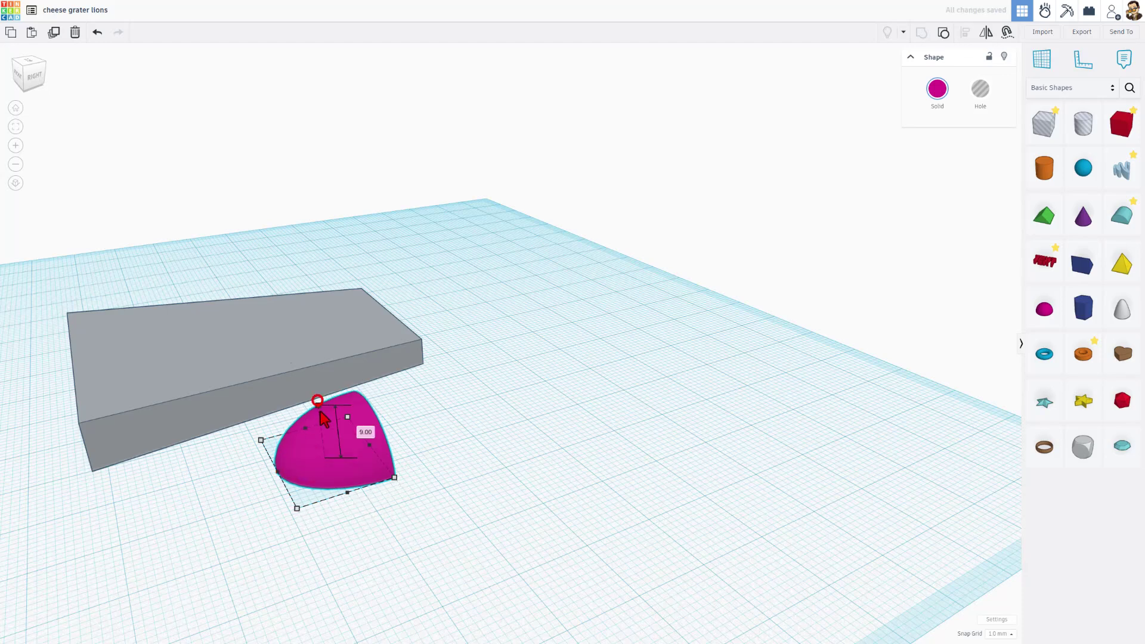
{"action": "key", "text": "ctrl+z"}
{"action": "right_click_drag", "start_coordinate": [317, 462], "coordinate": [319, 474]}
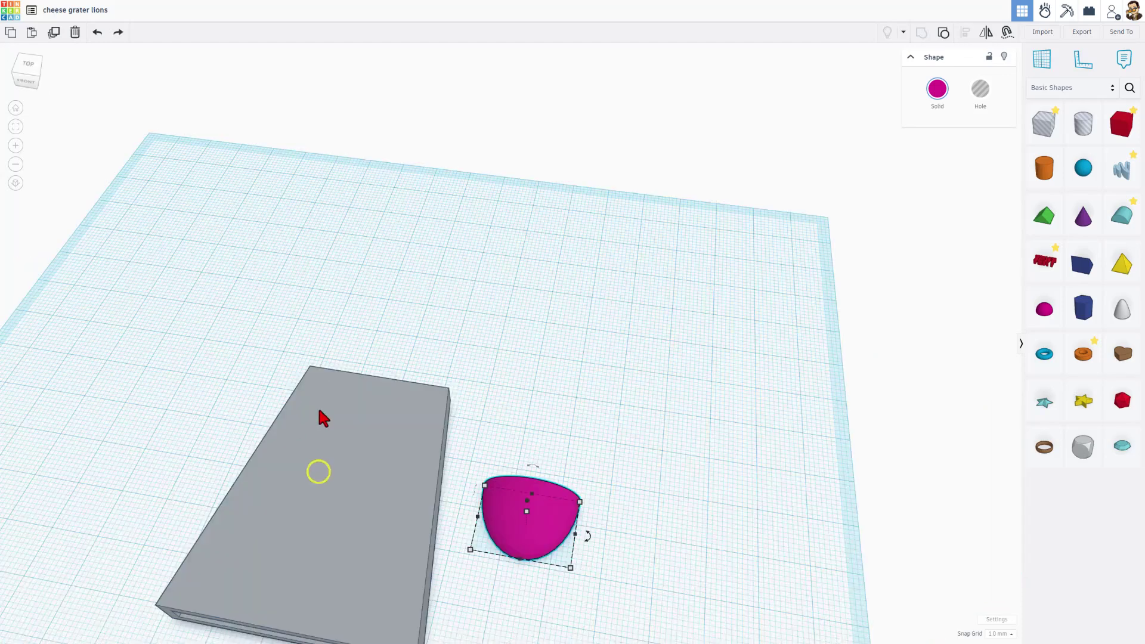
{"action": "left_click", "coordinate": [554, 540], "text": "shift"}
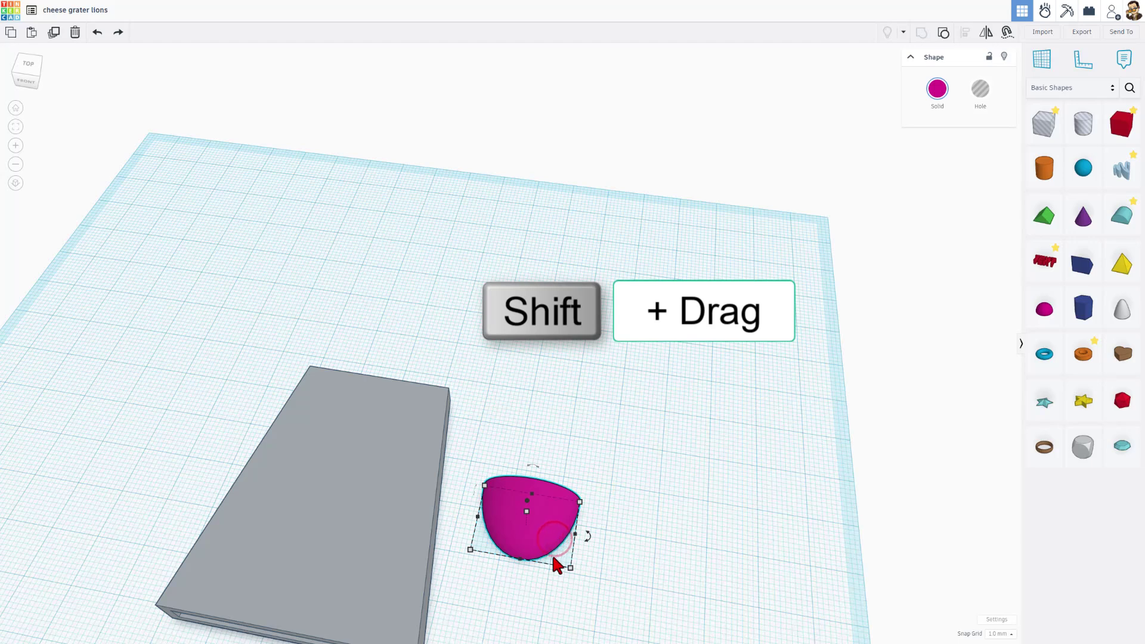
{"action": "left_click_drag", "start_coordinate": [570, 569], "coordinate": [496, 520], "text": "shift"}
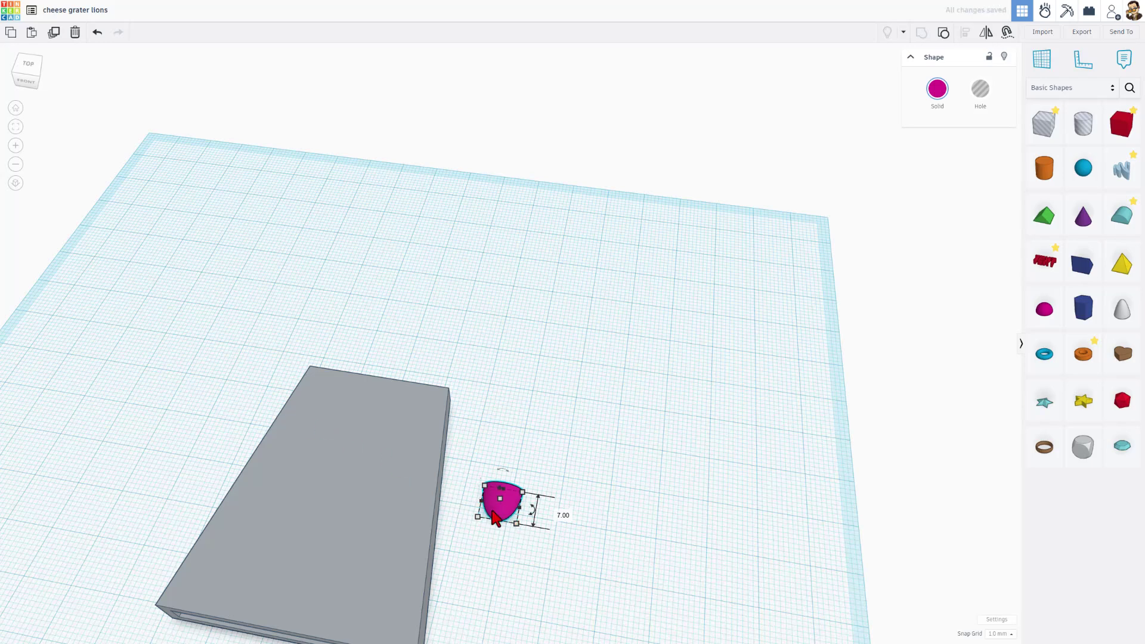
{"action": "key", "text": "c"}
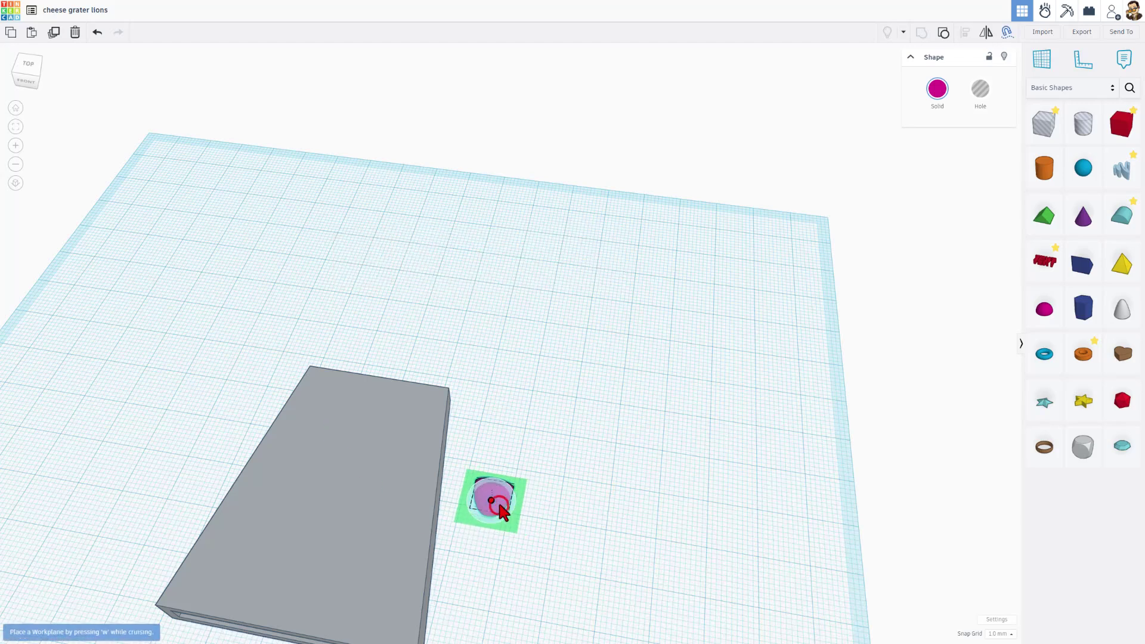
Move the magenta dome onto the grey piece and rotate it 180°
{"action": "left_click_drag", "start_coordinate": [500, 505], "coordinate": [311, 423]}
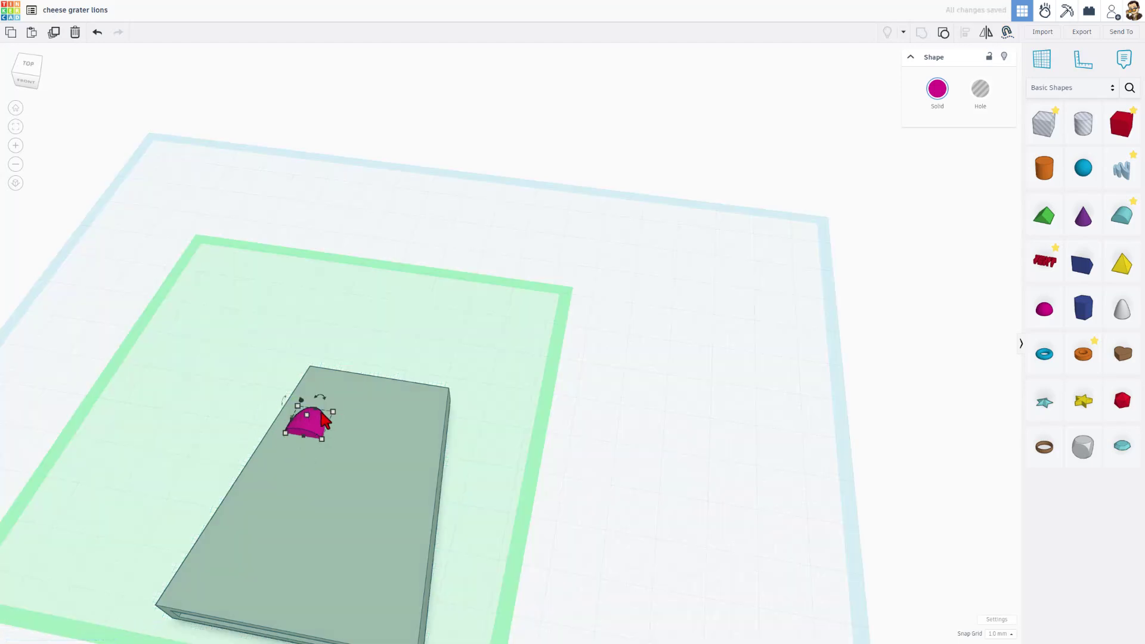
{"action": "mouse_move", "coordinate": [325, 399]}
{"action": "left_click_drag", "start_coordinate": [325, 399], "coordinate": [306, 447]}
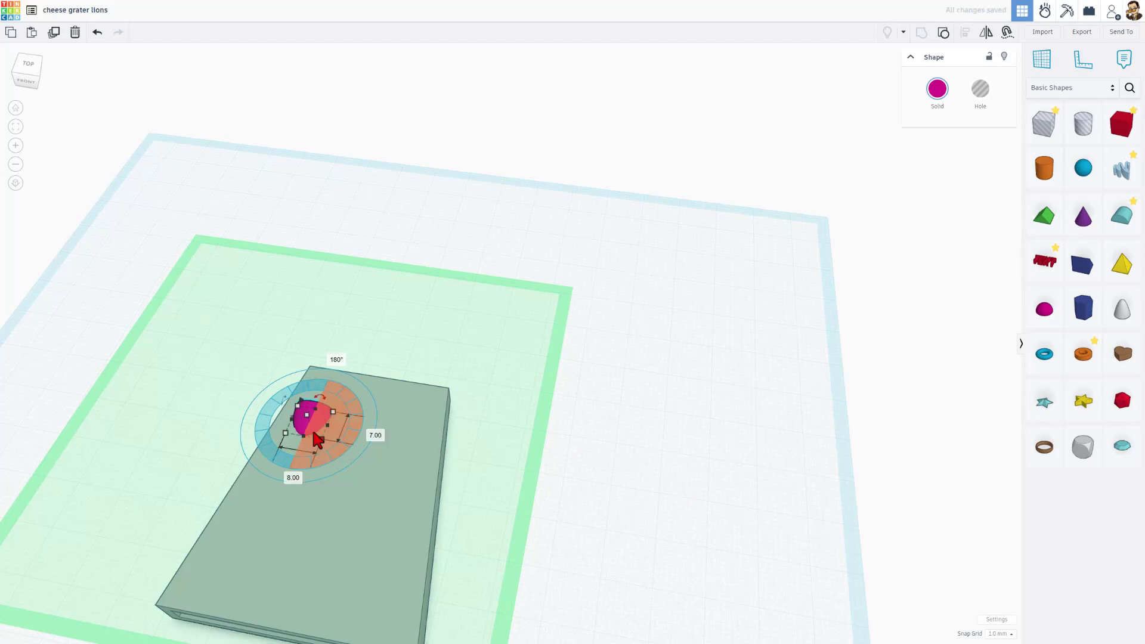
{"action": "left_click", "coordinate": [504, 430]}
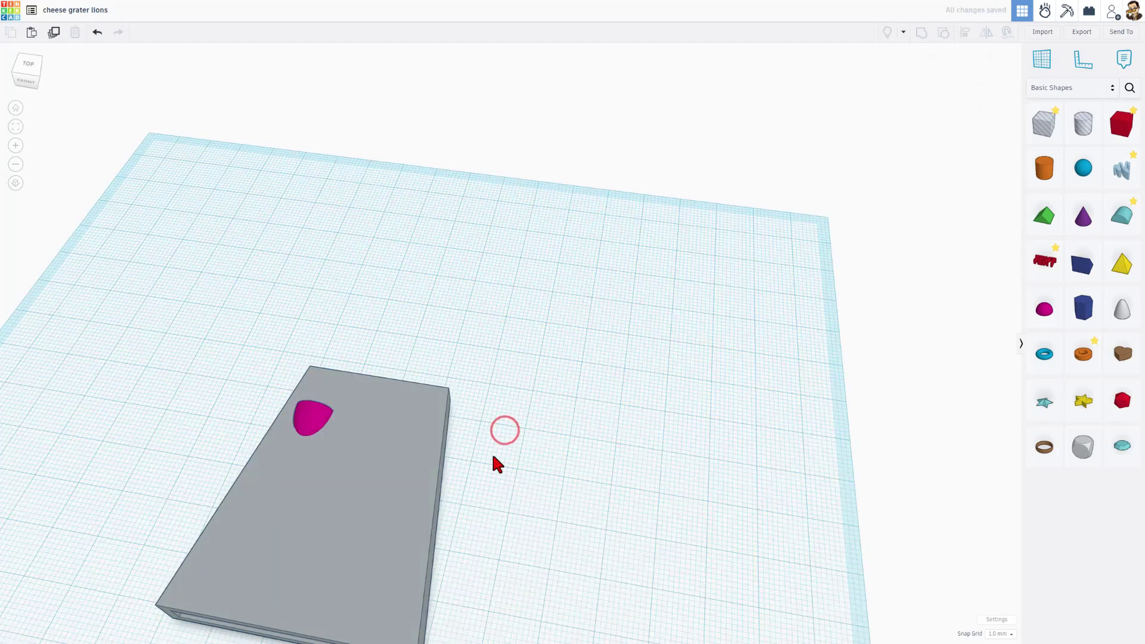
{"action": "right_click_drag", "start_coordinate": [511, 456], "coordinate": [371, 389]}
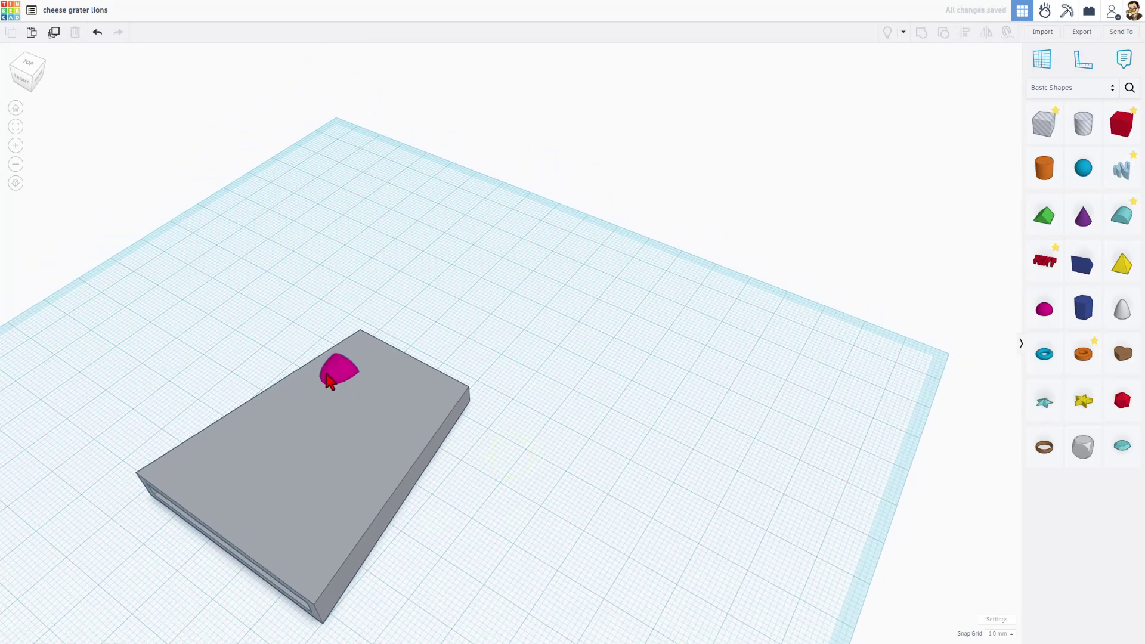
Set a workplane on the plate's top face and resize the dome to 7.00 by 7.00
{"action": "key", "text": "w"}
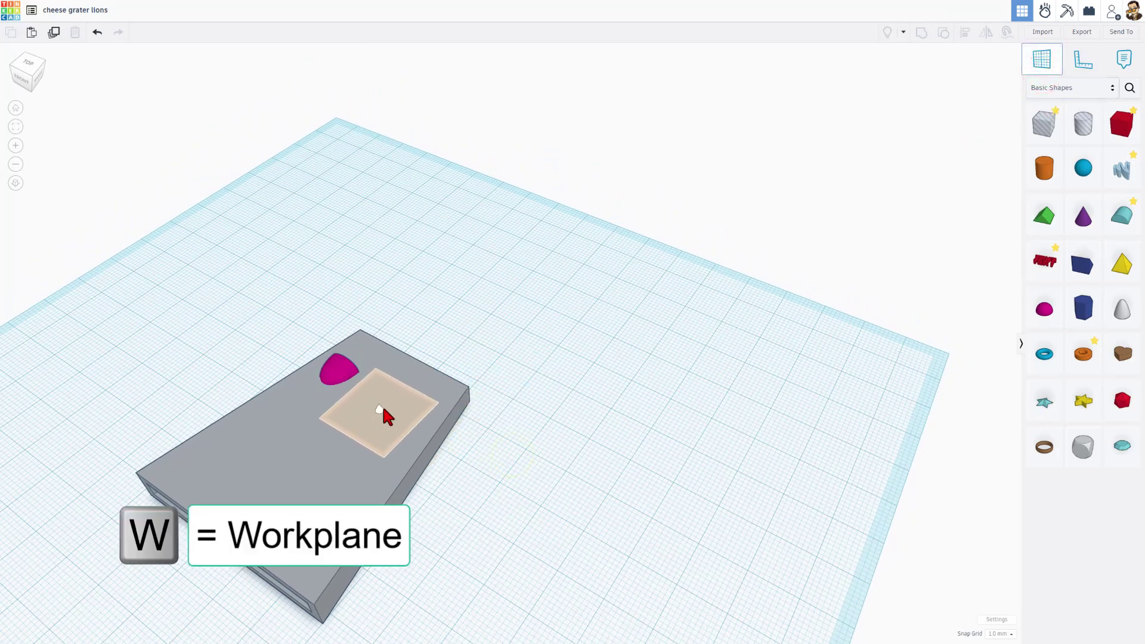
{"action": "left_click", "coordinate": [389, 401]}
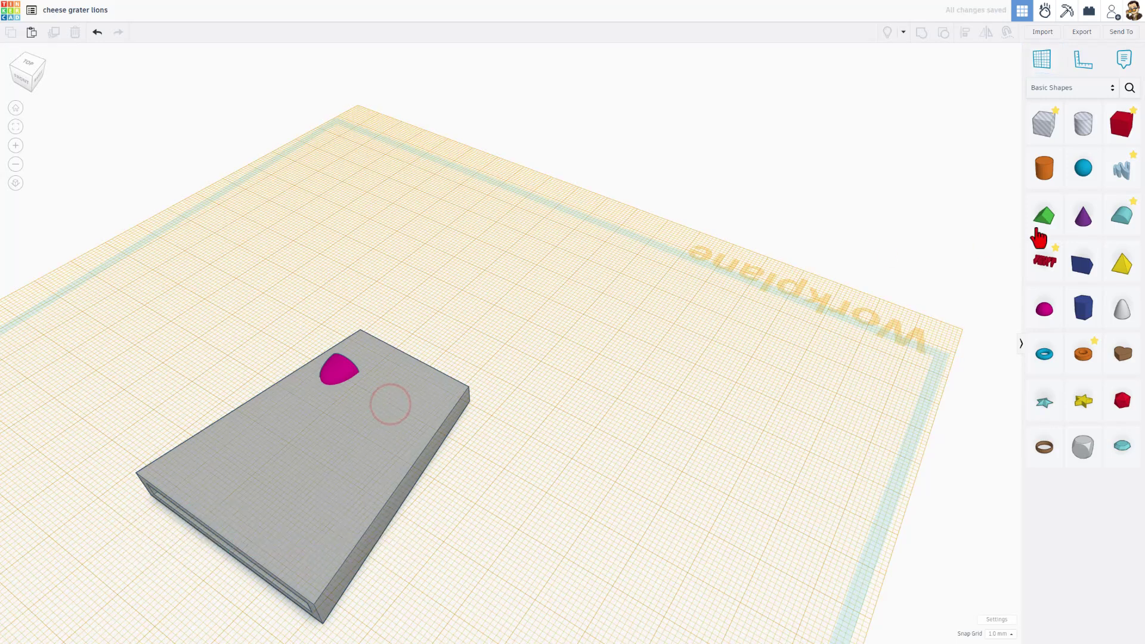
{"action": "left_click", "coordinate": [410, 397]}
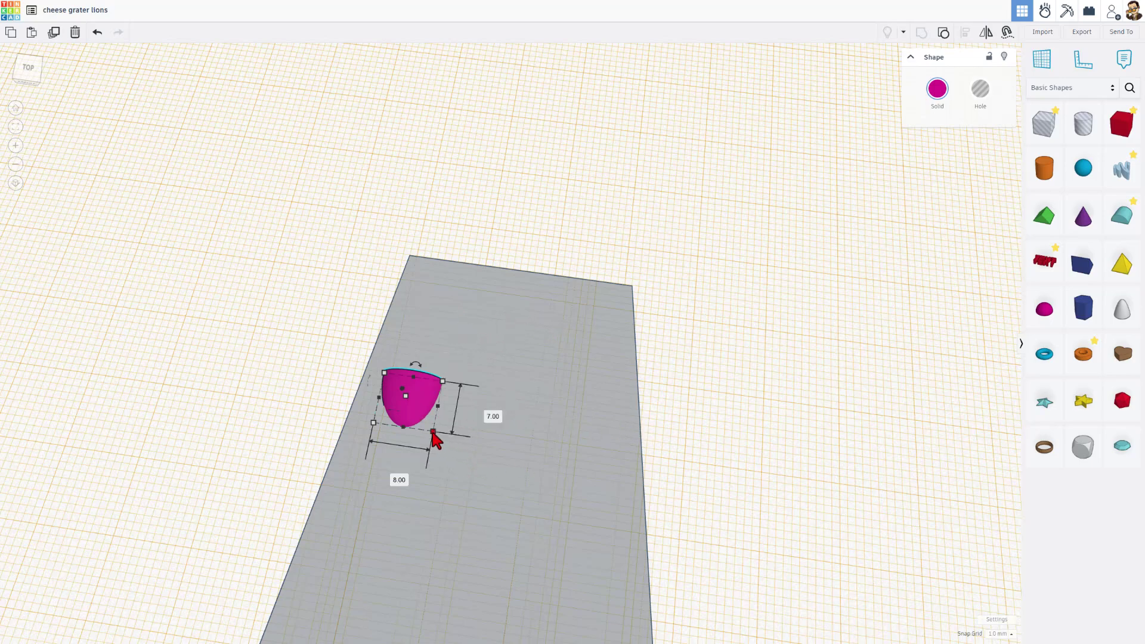
{"action": "left_click_drag", "start_coordinate": [432, 432], "coordinate": [422, 428]}
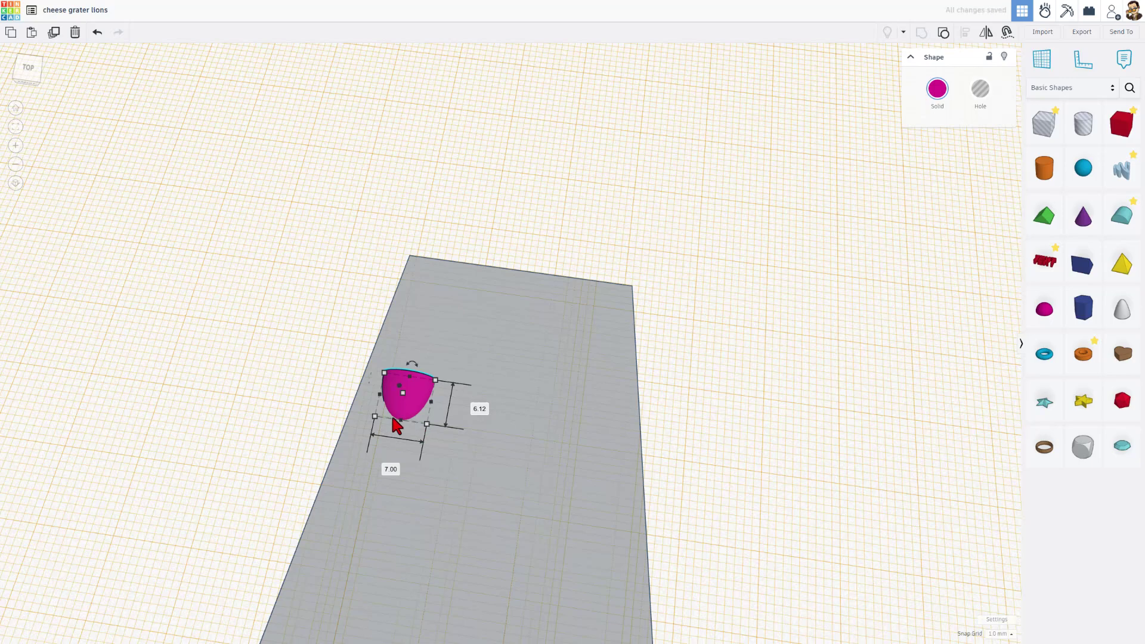
{"action": "left_click_drag", "start_coordinate": [401, 424], "coordinate": [374, 425]}
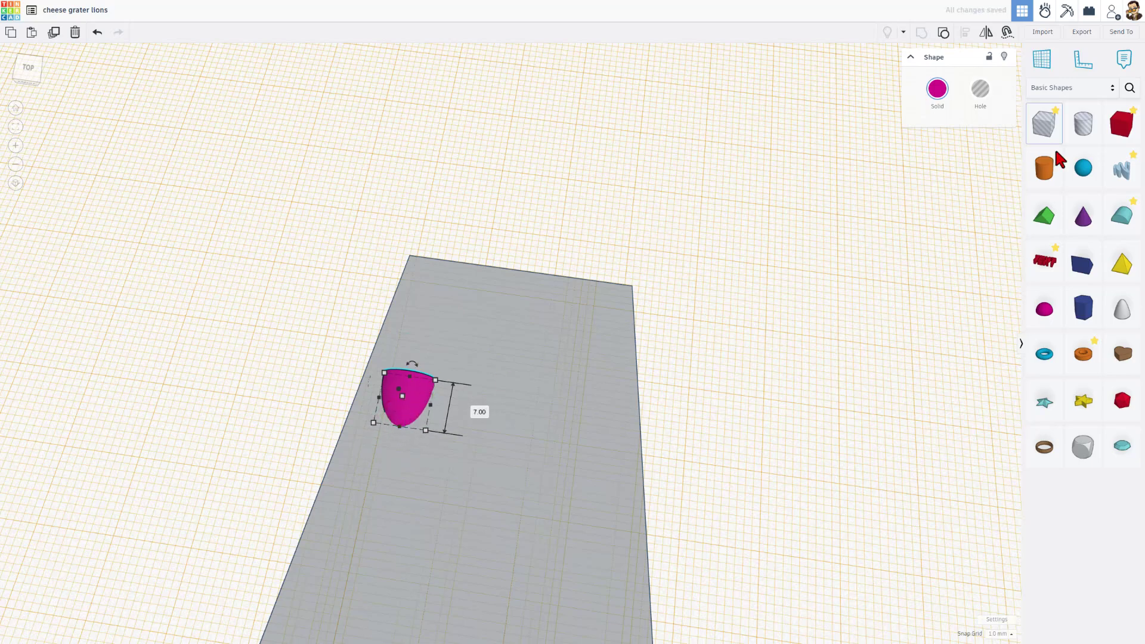
Add a small hole sphere and position it on the magenta shape's top edge
{"action": "left_click_drag", "start_coordinate": [1083, 168], "coordinate": [430, 352]}
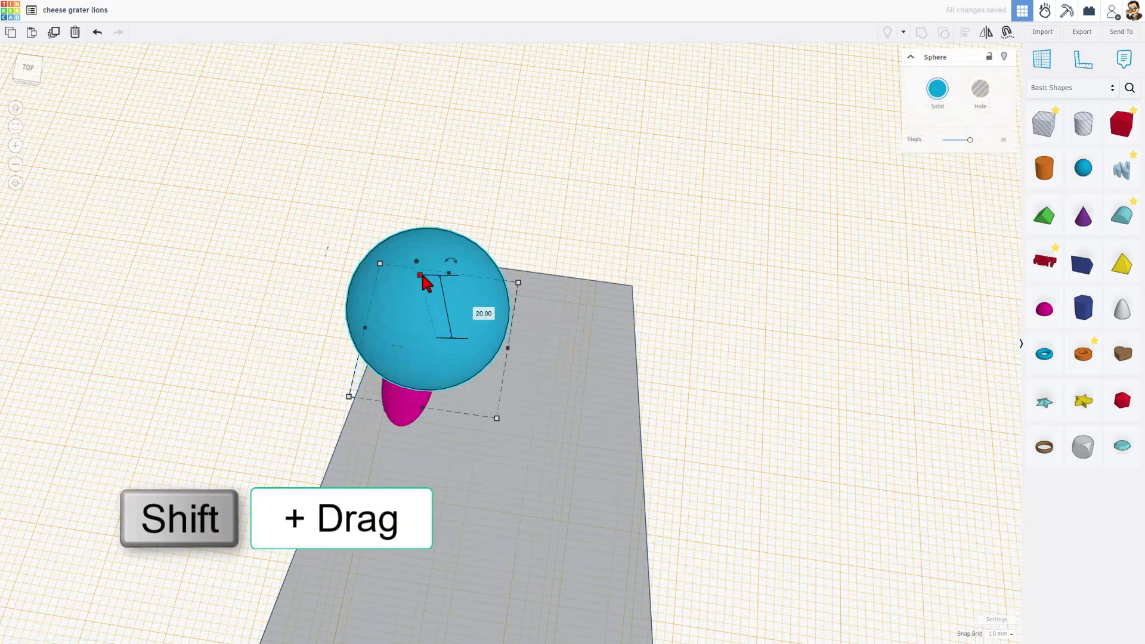
{"action": "left_click_drag", "start_coordinate": [423, 275], "coordinate": [445, 326], "text": "shift"}
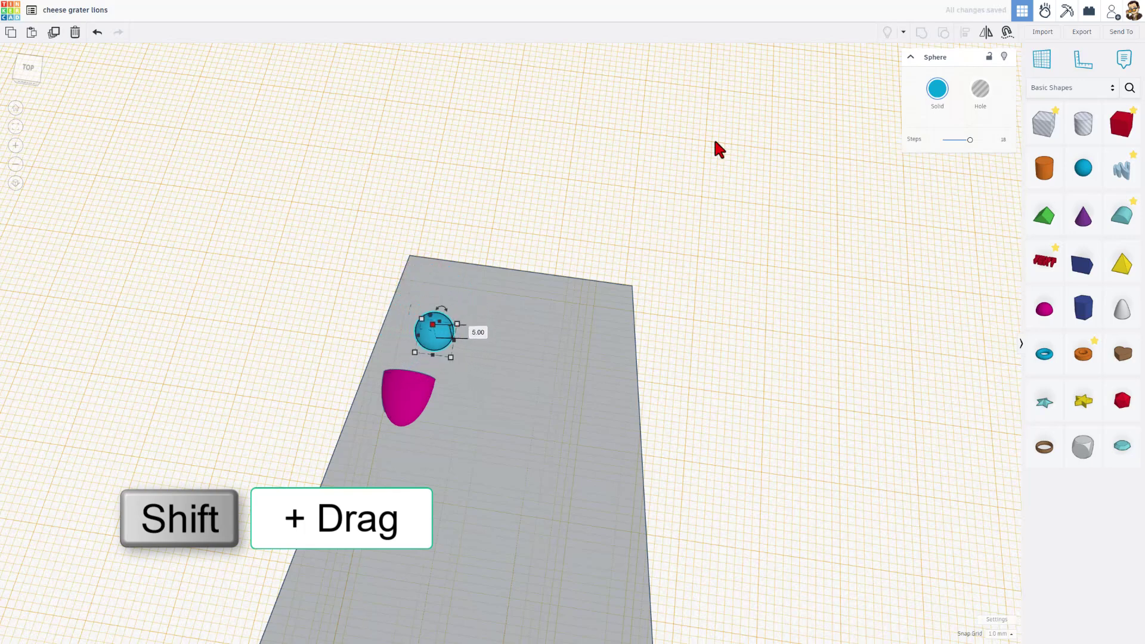
{"action": "left_click", "coordinate": [977, 91]}
{"action": "right_click_drag", "start_coordinate": [656, 238], "coordinate": [430, 256]}
{"action": "left_click_drag", "start_coordinate": [477, 268], "coordinate": [434, 294]}
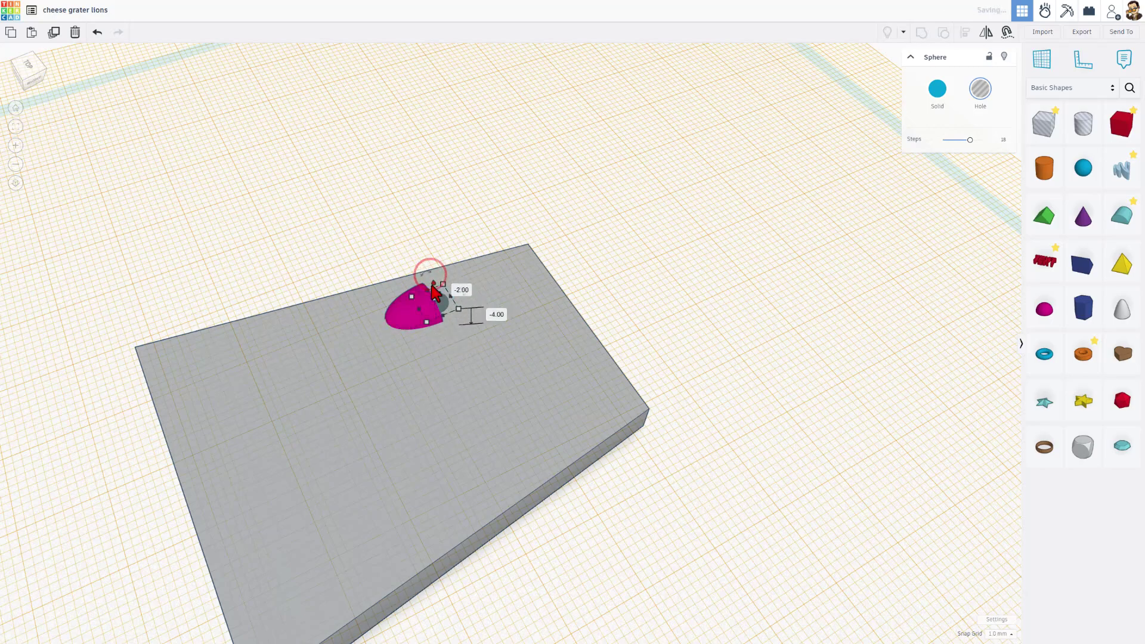
{"action": "right_click_drag", "start_coordinate": [357, 291], "coordinate": [242, 274]}
{"action": "key", "text": "f"}
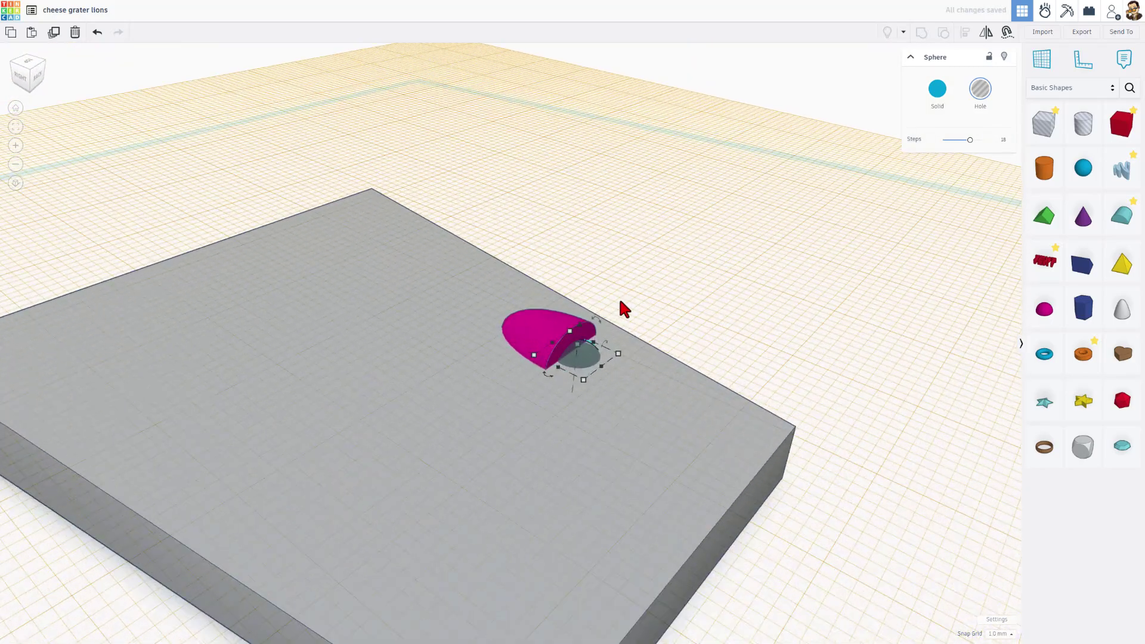
{"action": "left_click_drag", "start_coordinate": [557, 384], "coordinate": [595, 391]}
{"action": "right_click_drag", "start_coordinate": [596, 388], "coordinate": [477, 381]}
{"action": "left_click_drag", "start_coordinate": [477, 381], "coordinate": [516, 405]}
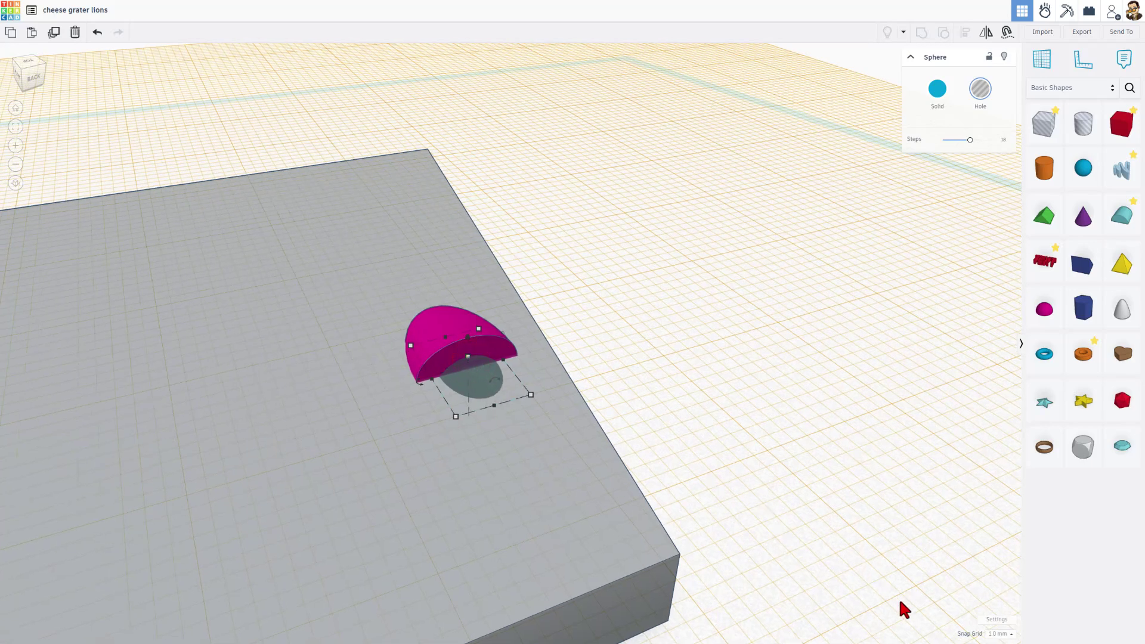
Set the snap grid to 0.1 mm and raise the hole sphere two small steps
{"action": "left_click", "coordinate": [987, 634]}
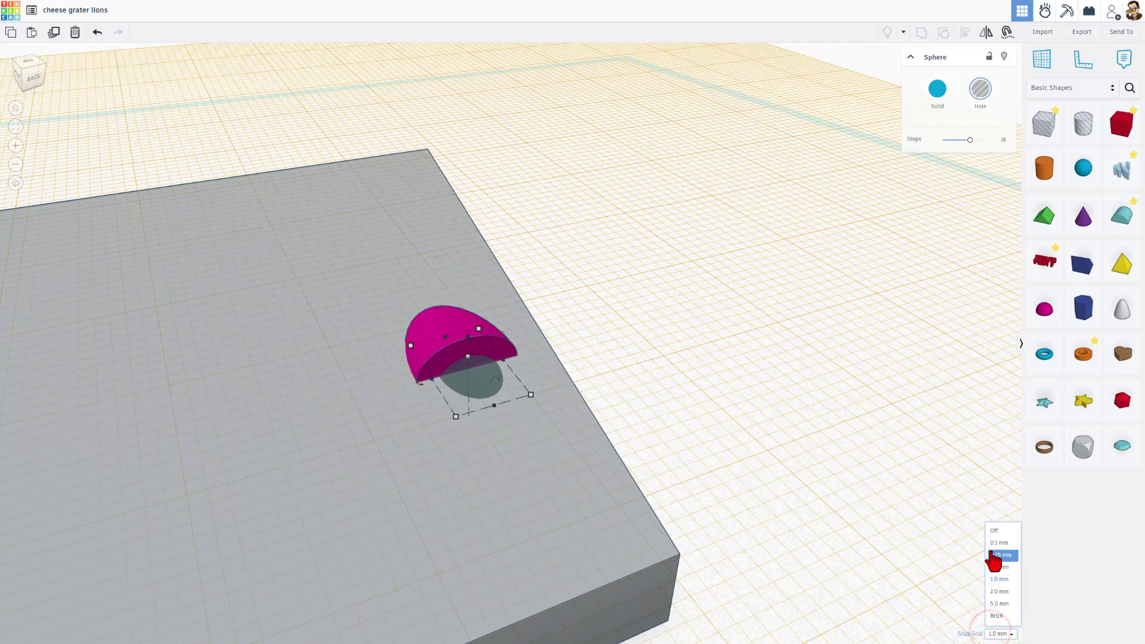
{"action": "left_click", "coordinate": [992, 543]}
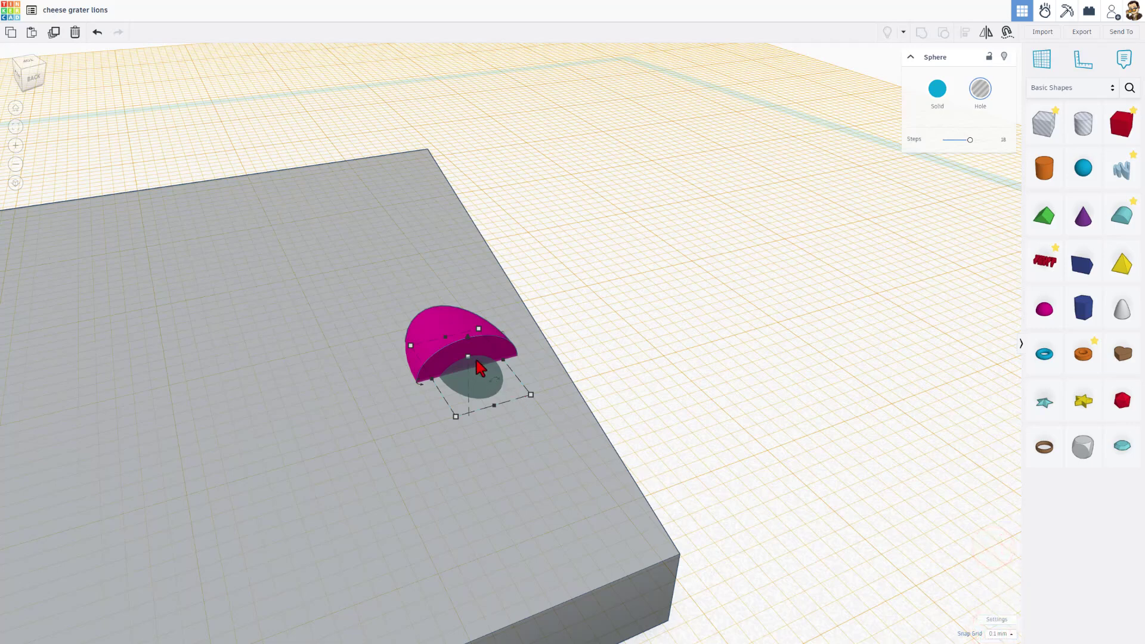
{"action": "key", "text": "ctrl+Up"}
{"action": "key", "text": "ctrl+Up"}
{"action": "key", "text": "ctrl+Up"}
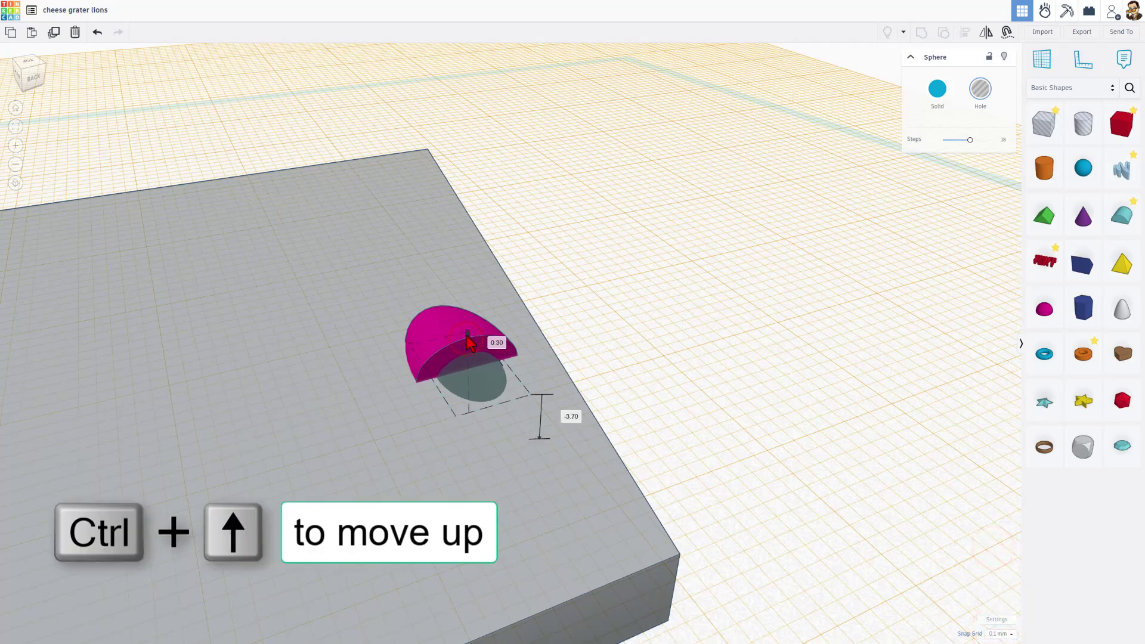
{"action": "key", "text": "ctrl+Up"}
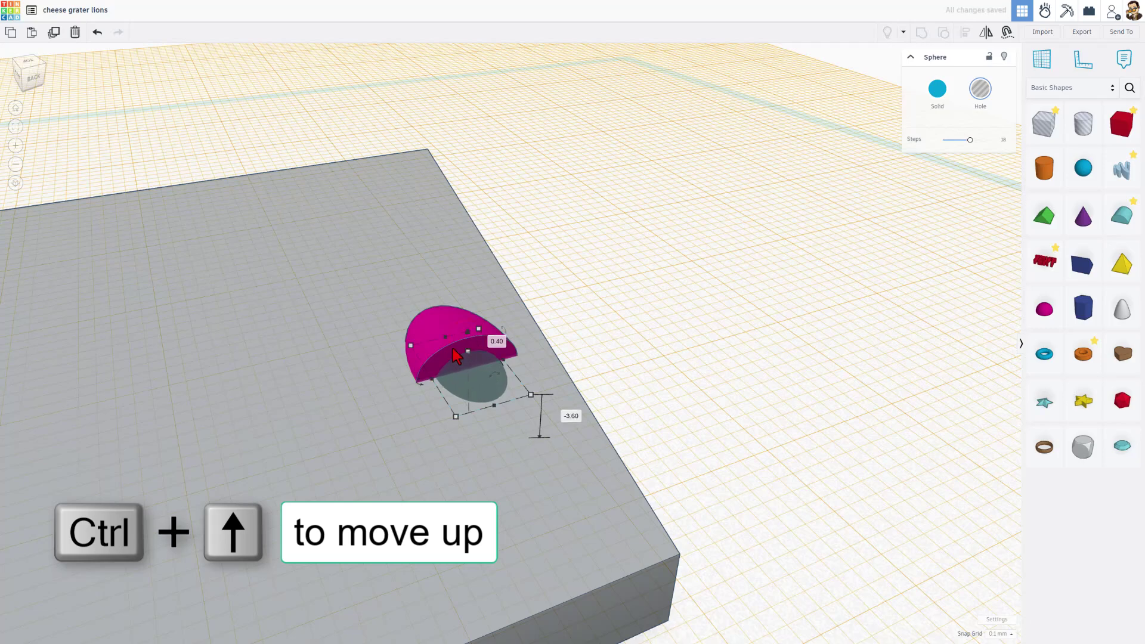
{"action": "right_click_drag", "start_coordinate": [360, 391], "coordinate": [742, 454]}
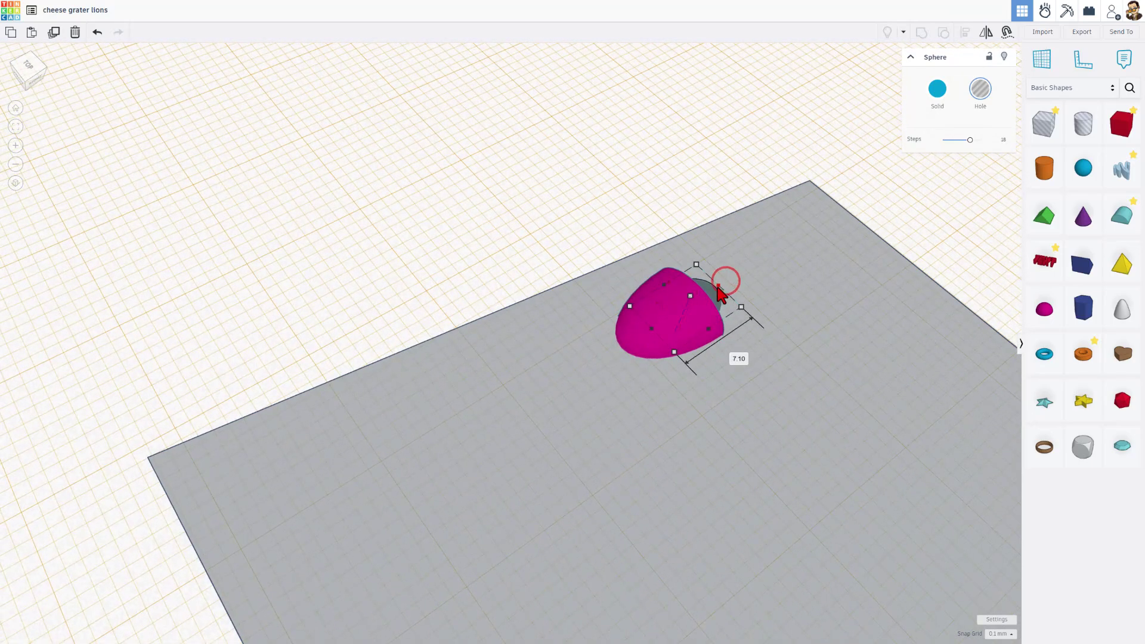
{"action": "right_click_drag", "start_coordinate": [664, 250], "coordinate": [635, 382]}
Select the hole sphere with the magenta shape and copy the pair rightward into an evenly spaced row of four
{"action": "key", "text": "Escape"}
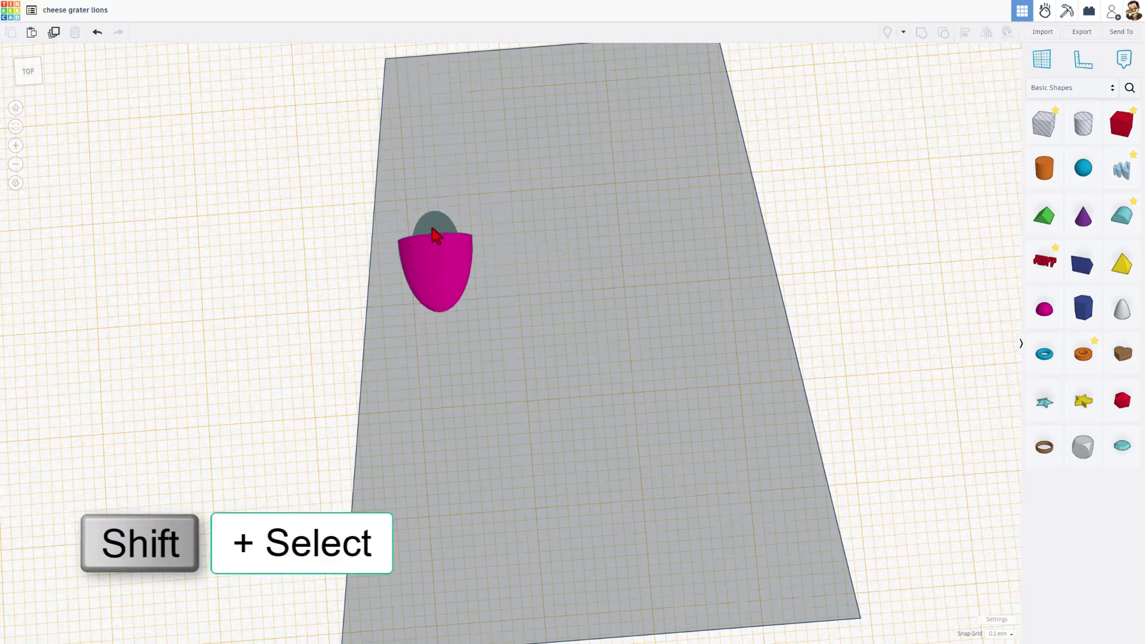
{"action": "left_click", "coordinate": [434, 234], "text": "shift"}
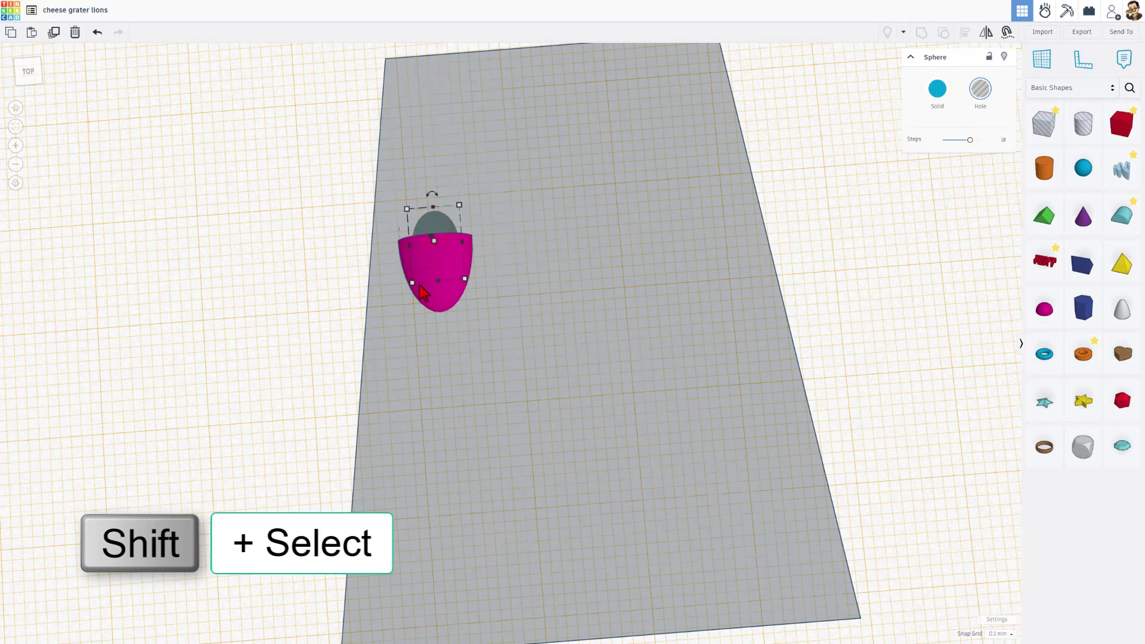
{"action": "left_click", "coordinate": [436, 301], "text": "shift"}
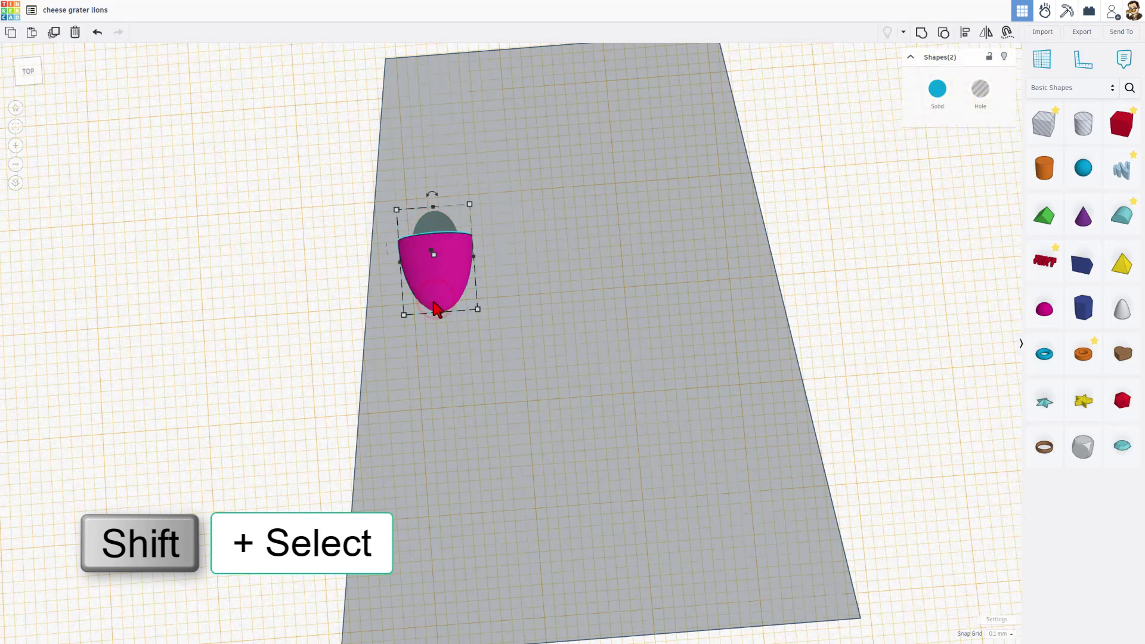
{"action": "key", "text": "shift+Right"}
{"action": "key", "text": "shift+Right"}
{"action": "key", "text": "shift+Right"}
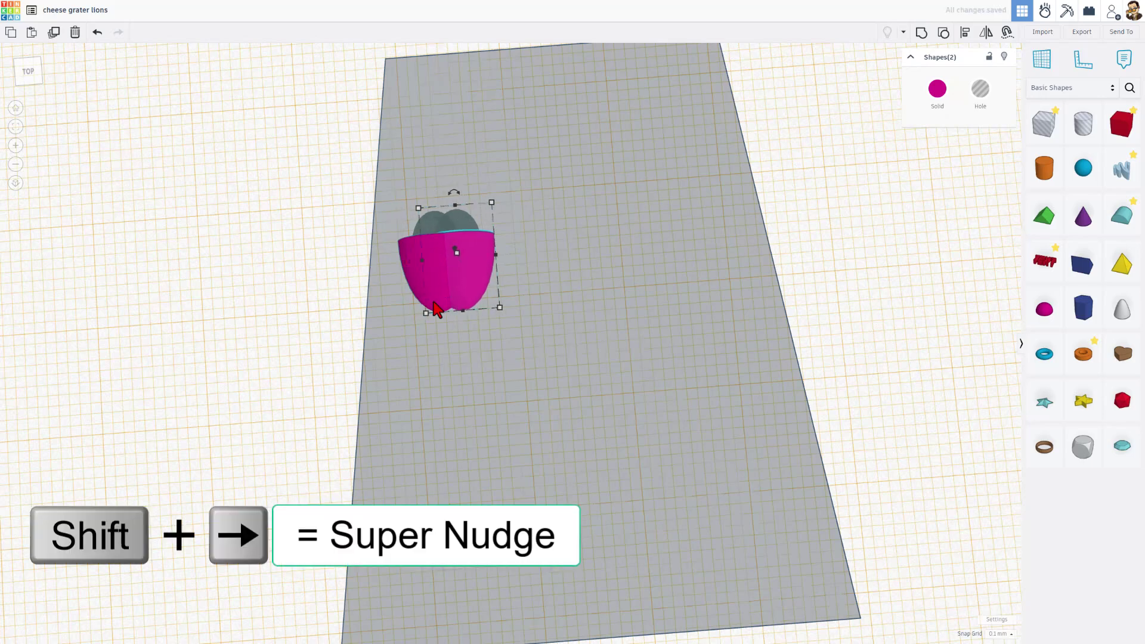
{"action": "key", "text": "shift+Right"}
{"action": "key", "text": "shift+Right"}
{"action": "key", "text": "shift+Right"}
{"action": "key", "text": "shift+Right"}
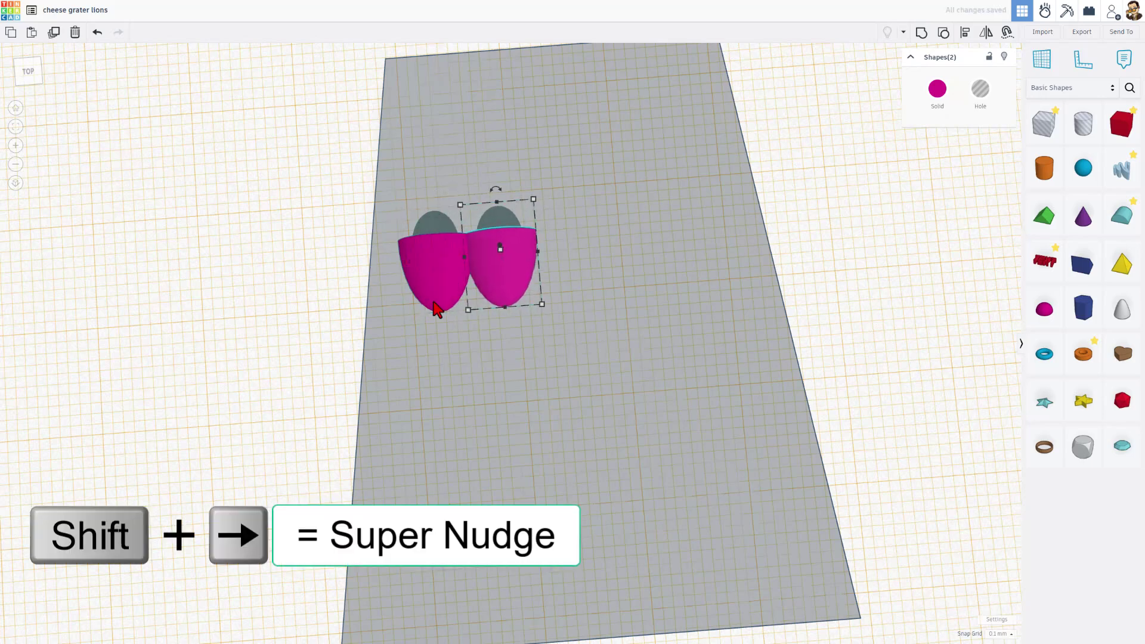
{"action": "key", "text": "shift+Right"}
{"action": "key", "text": "shift+Right"}
{"action": "key", "text": "shift+Right"}
{"action": "key", "text": "shift+Right"}
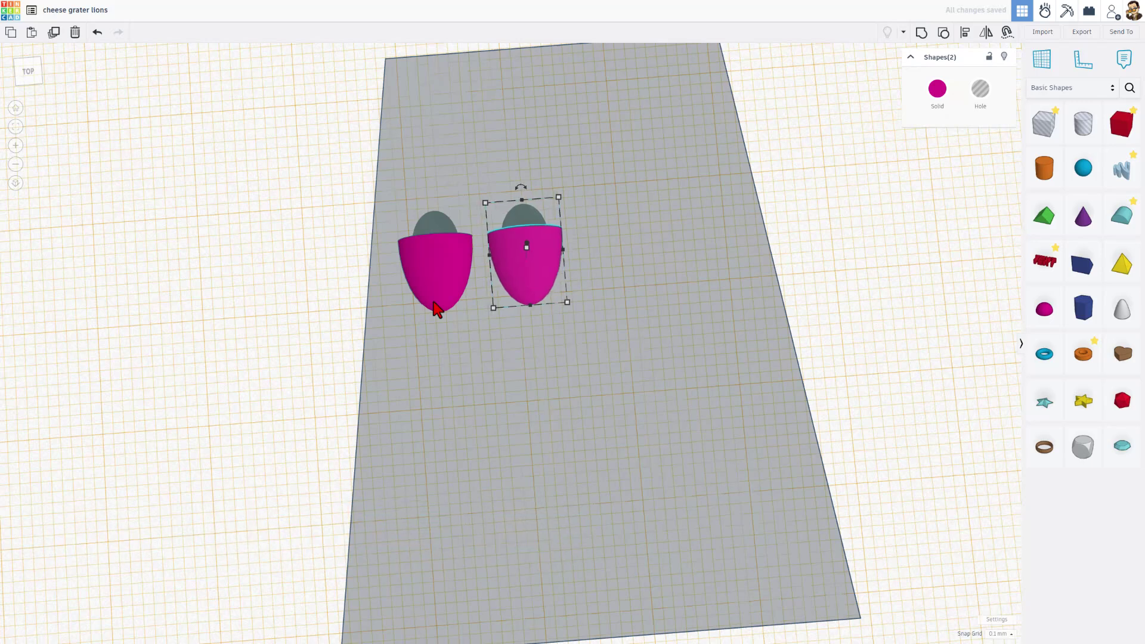
{"action": "key", "text": "shift+Right"}
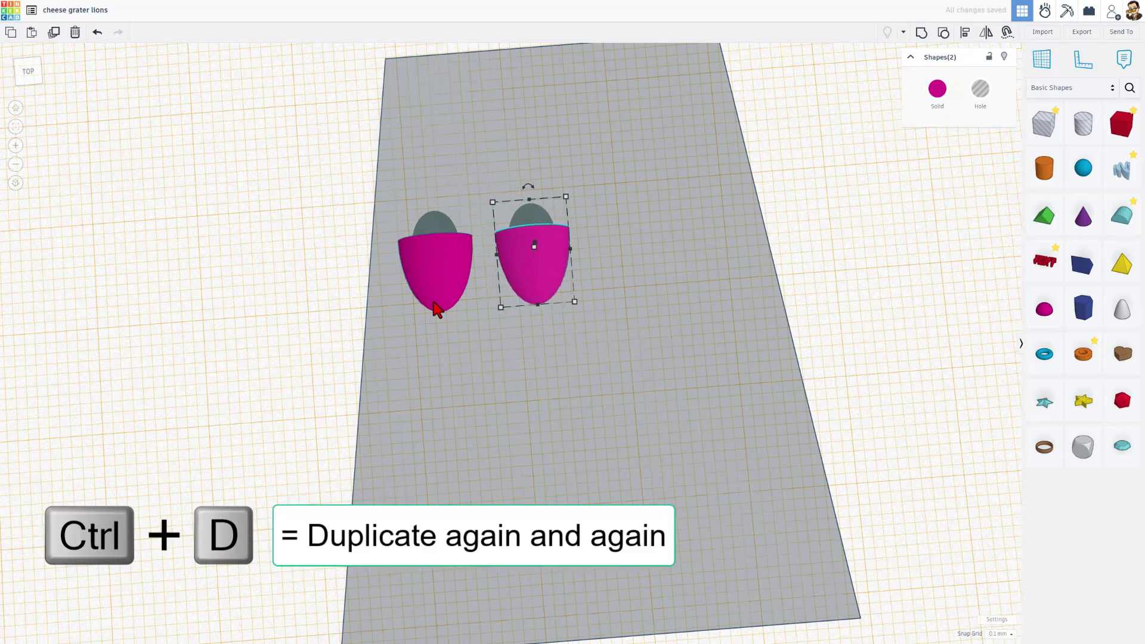
{"action": "key", "text": "ctrl+d"}
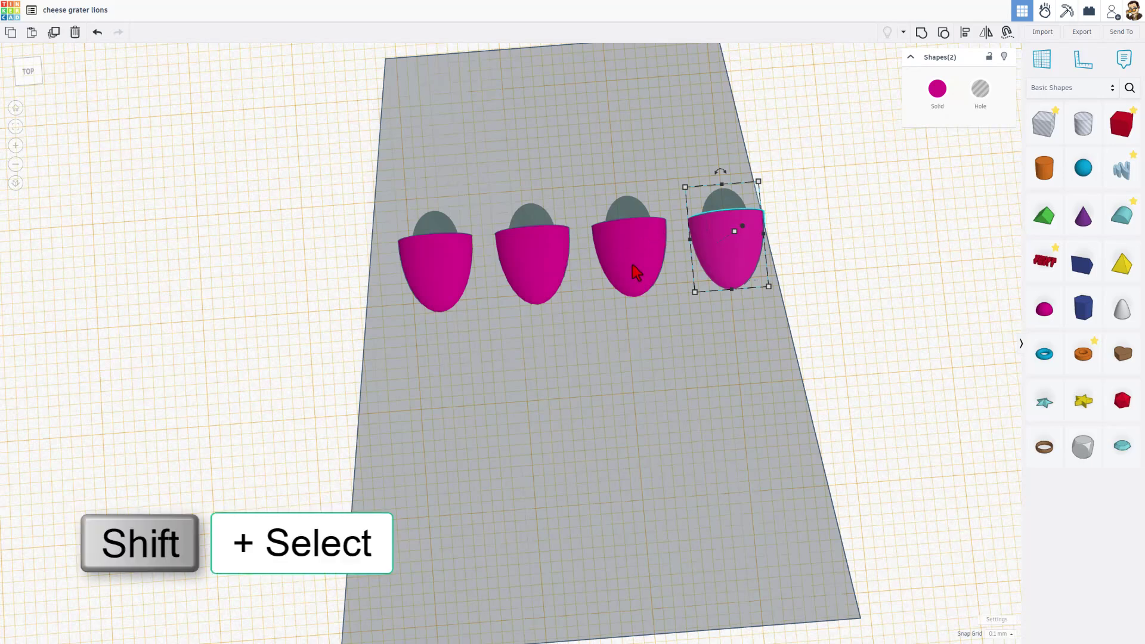
Select all four shapes with their hole and shift the row slightly left
{"action": "left_click", "coordinate": [633, 264], "text": "shift"}
{"action": "left_click", "coordinate": [533, 268], "text": "shift"}
{"action": "left_click", "coordinate": [434, 254], "text": "shift"}
{"action": "left_click", "coordinate": [435, 226], "text": "shift"}
{"action": "key", "text": "Left"}
{"action": "key", "text": "Left"}
{"action": "key", "text": "Left"}
{"action": "key", "text": "Left"}
{"action": "key", "text": "Left"}
{"action": "key", "text": "Left"}
{"action": "key", "text": "Left"}
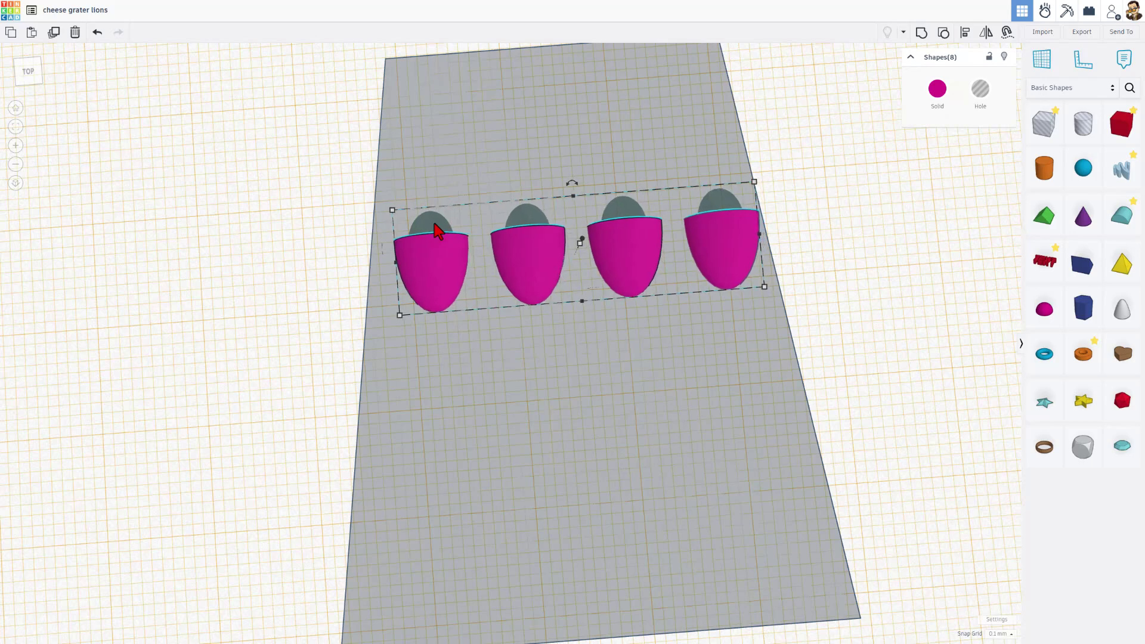
{"action": "key", "text": "Left"}
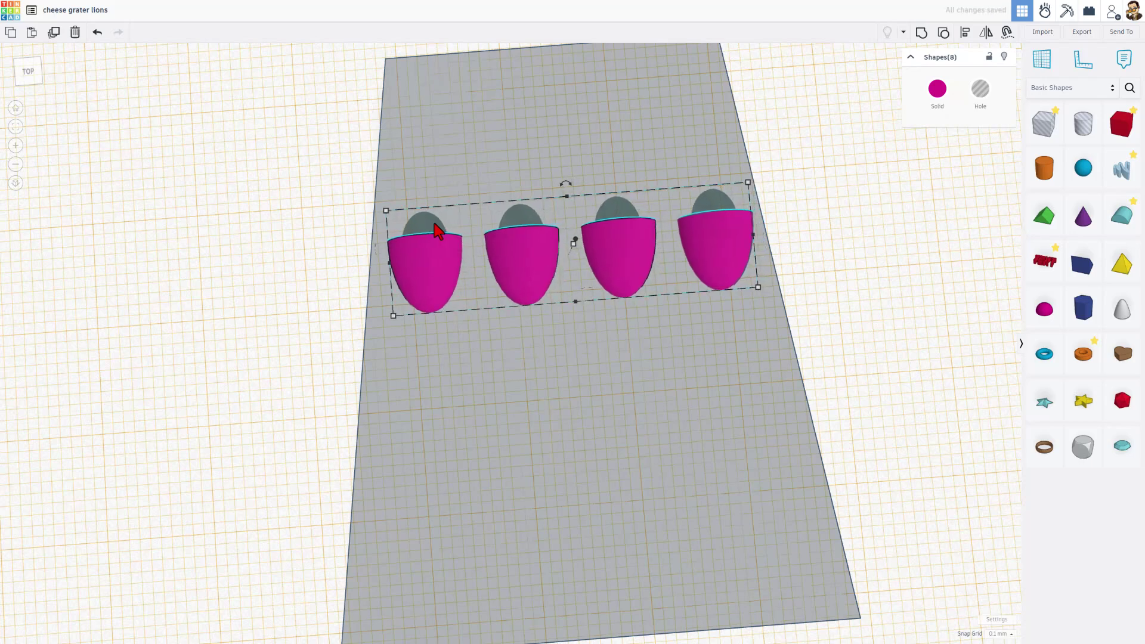
Duplicate the row and nudge the copy below, offset to stagger it
{"action": "key", "text": "ctrl+d"}
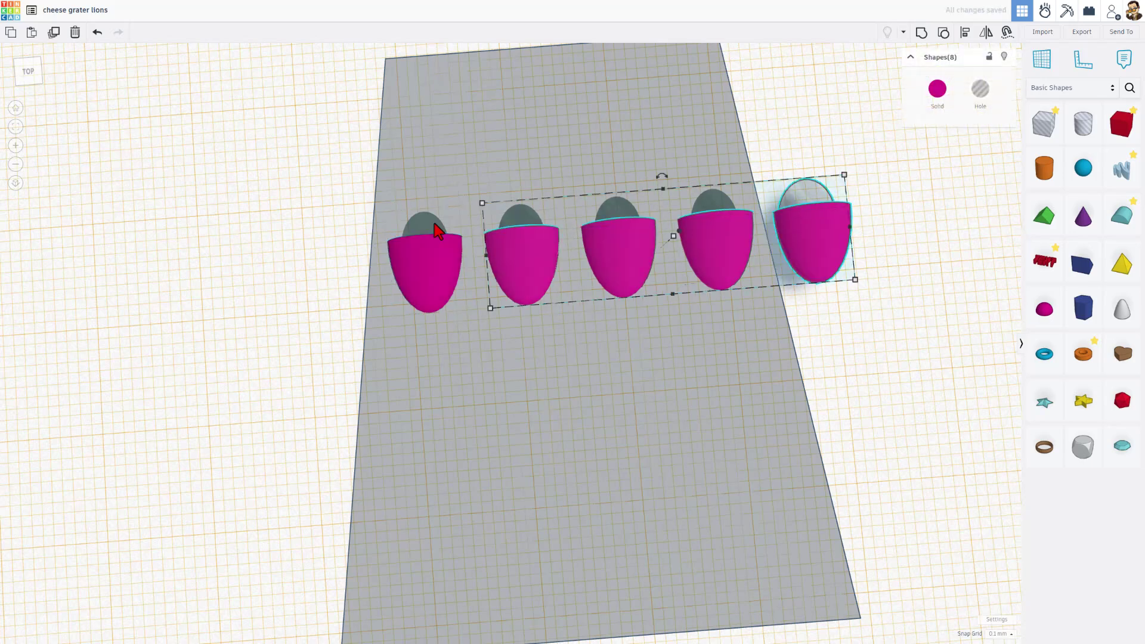
{"action": "key", "text": "Down"}
{"action": "key", "text": "Down"}
{"action": "key", "text": "Down"}
{"action": "key", "text": "Down"}
{"action": "key", "text": "Down"}
{"action": "key", "text": "Down"}
{"action": "key", "text": "Down"}
{"action": "key", "text": "Down"}
{"action": "key", "text": "Down"}
{"action": "key", "text": "Down"}
{"action": "key", "text": "Down"}
{"action": "key", "text": "Down"}
{"action": "key", "text": "Down"}
{"action": "key", "text": "Down"}
{"action": "key", "text": "Down"}
{"action": "key", "text": "Down"}
{"action": "key", "text": "Down"}
{"action": "key", "text": "Down"}
{"action": "key", "text": "Down"}
{"action": "key", "text": "Down"}
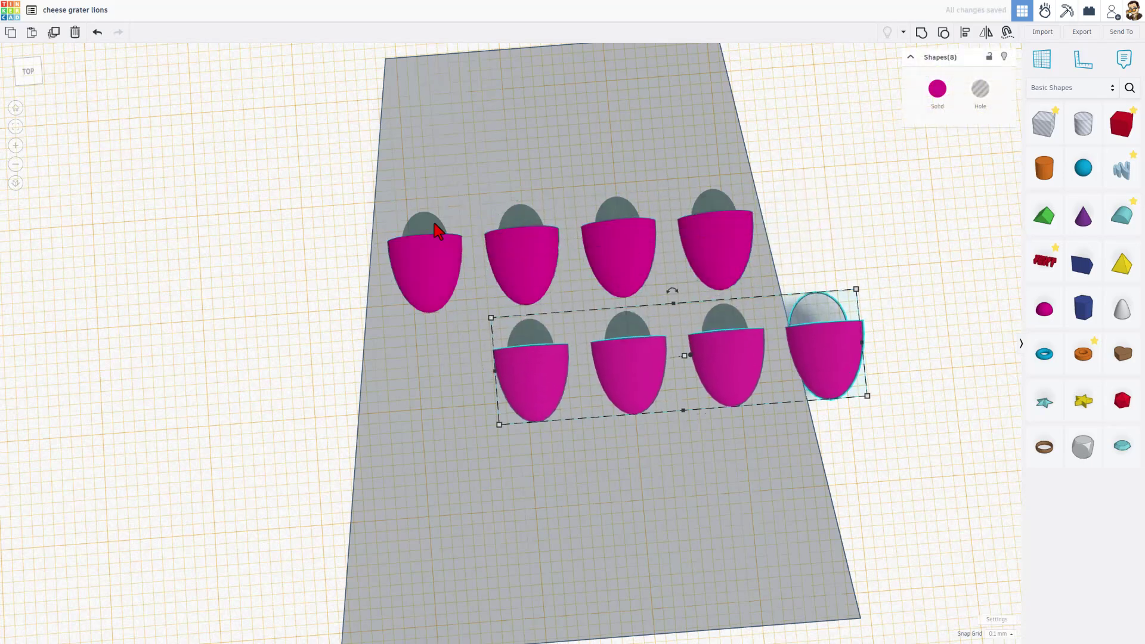
{"action": "key", "text": "Left"}
{"action": "key", "text": "Left"}
{"action": "key", "text": "Left"}
{"action": "key", "text": "Left"}
{"action": "key", "text": "Left"}
{"action": "key", "text": "Left"}
{"action": "key", "text": "Left"}
{"action": "key", "text": "Left"}
{"action": "key", "text": "Left"}
{"action": "key", "text": "Left"}
{"action": "key", "text": "Left"}
{"action": "key", "text": "Left"}
{"action": "key", "text": "Left"}
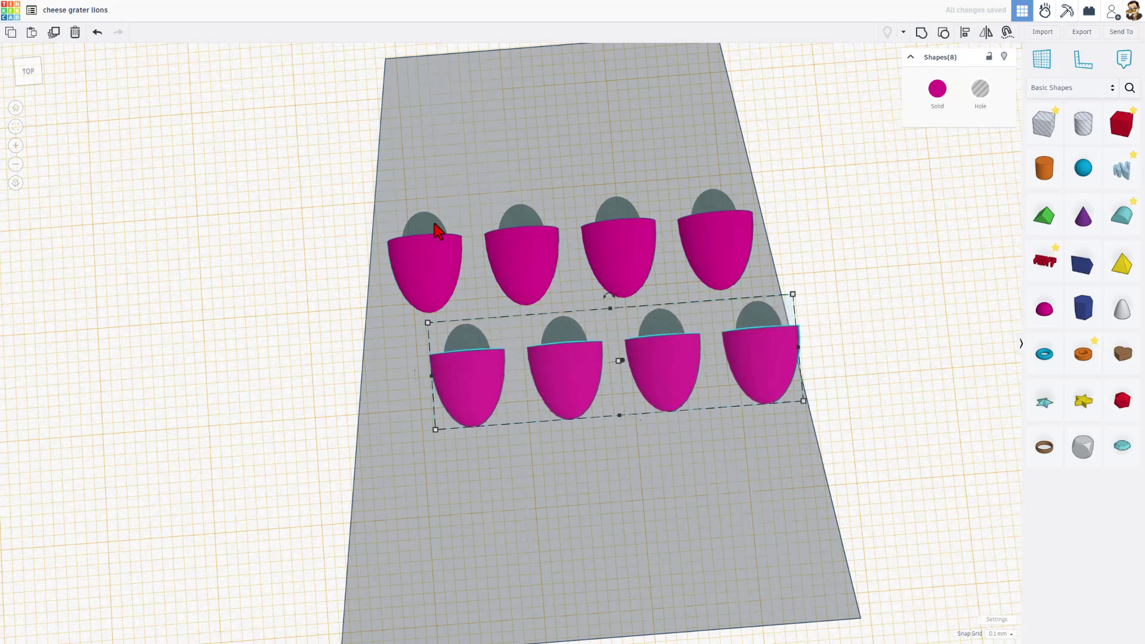
{"action": "key", "text": "Right"}
{"action": "key", "text": "Right"}
{"action": "key", "text": "Right"}
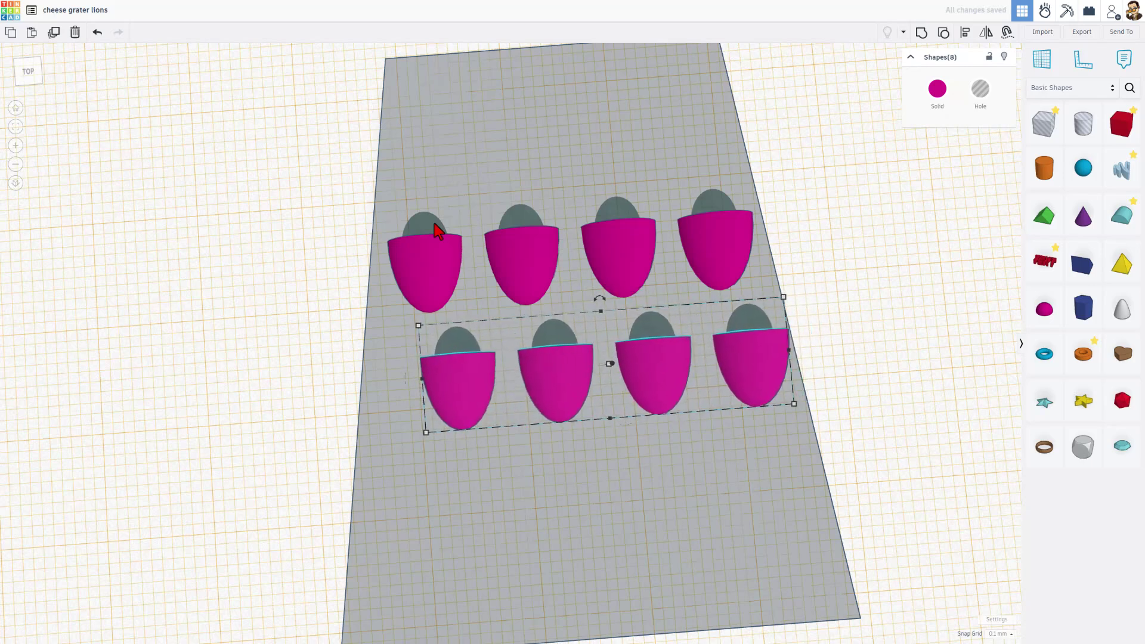
{"action": "key", "text": "Right"}
{"action": "key", "text": "Right"}
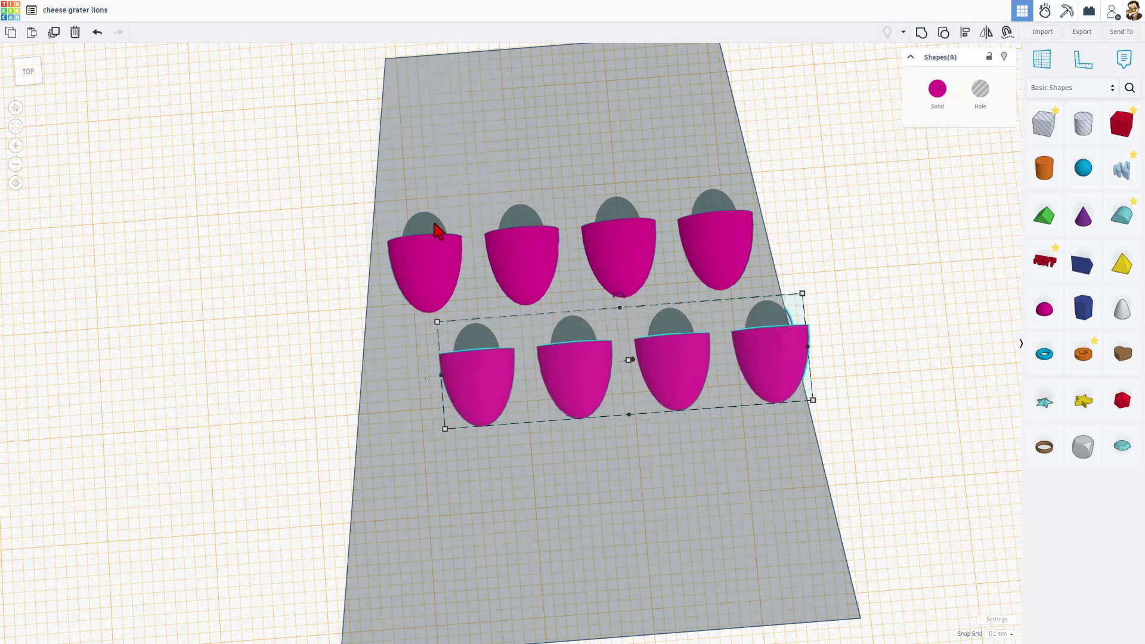
{"action": "key", "text": "Up"}
{"action": "key", "text": "Up"}
Delete the rightmost egg in the lower row, leaving three
{"action": "key", "text": "Right"}
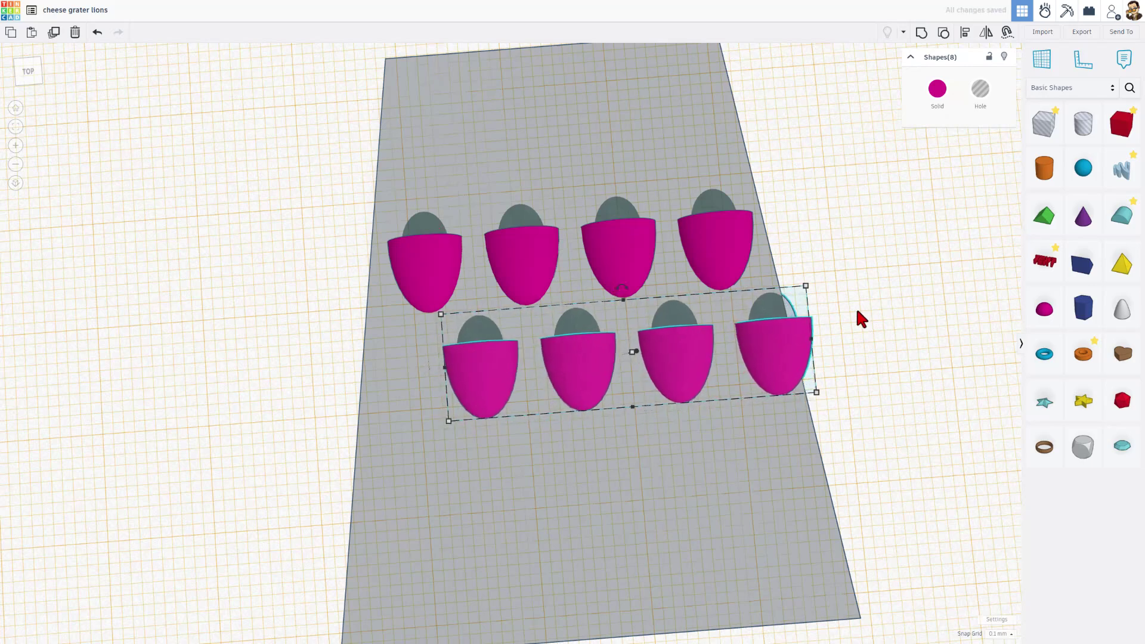
{"action": "left_click", "coordinate": [858, 310]}
{"action": "left_click", "coordinate": [797, 340]}
{"action": "key", "text": "Delete"}
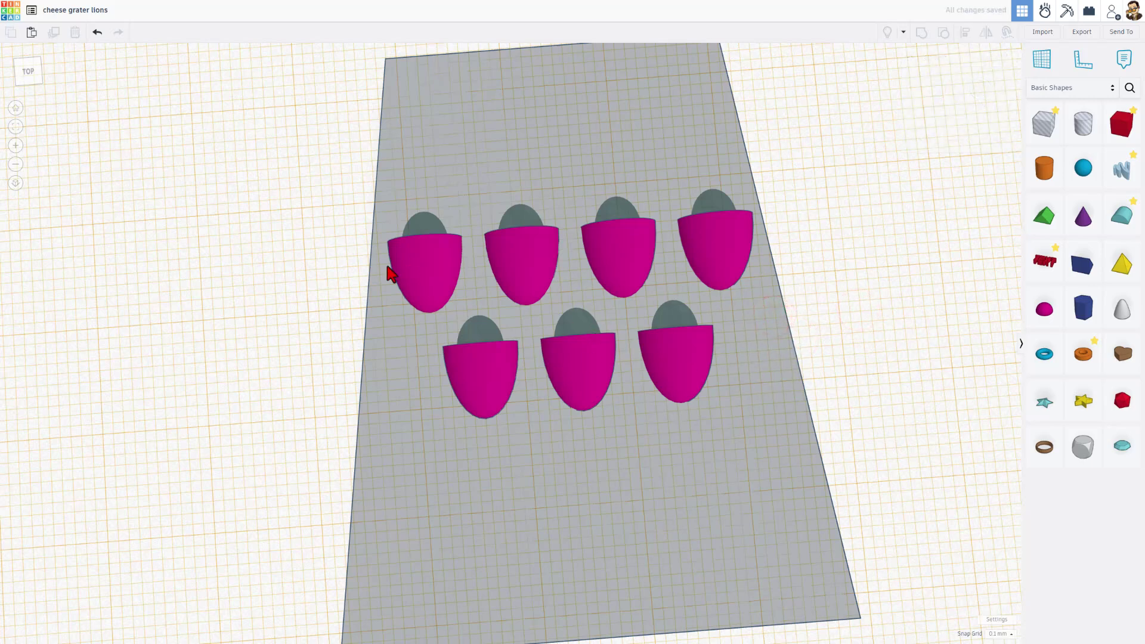
Hide the grater plate, duplicate all eggs below the originals, then show the plate again
{"action": "left_click_drag", "start_coordinate": [853, 370], "coordinate": [793, 417]}
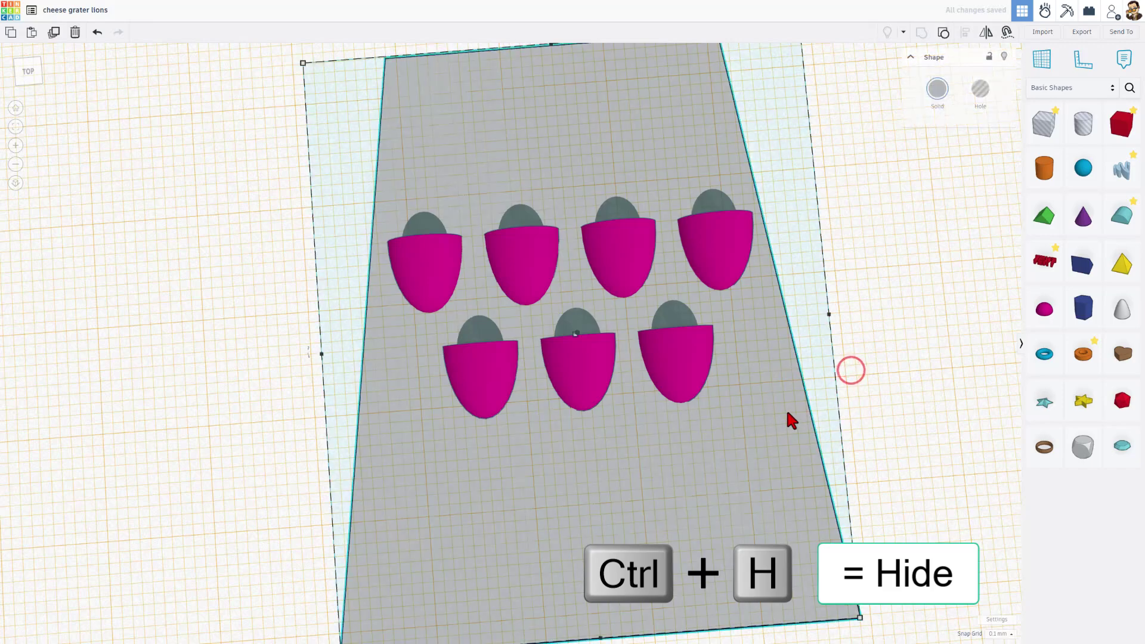
{"action": "left_click", "coordinate": [1004, 57]}
{"action": "left_click_drag", "start_coordinate": [807, 210], "coordinate": [345, 404]}
{"action": "key", "text": "ctrl+d"}
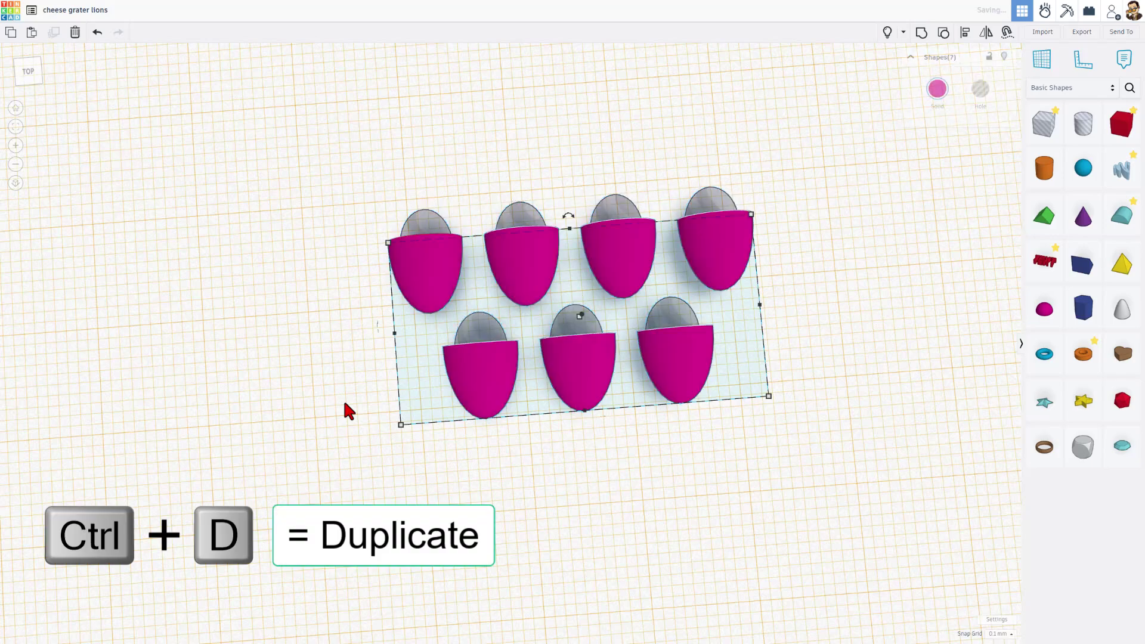
{"action": "key", "text": "Down"}
{"action": "key", "text": "Down"}
{"action": "key", "text": "Down"}
{"action": "key", "text": "Down"}
{"action": "key", "text": "Down"}
{"action": "key", "text": "Down"}
{"action": "key", "text": "Down"}
{"action": "key", "text": "Down"}
{"action": "key", "text": "Down"}
{"action": "key", "text": "Down"}
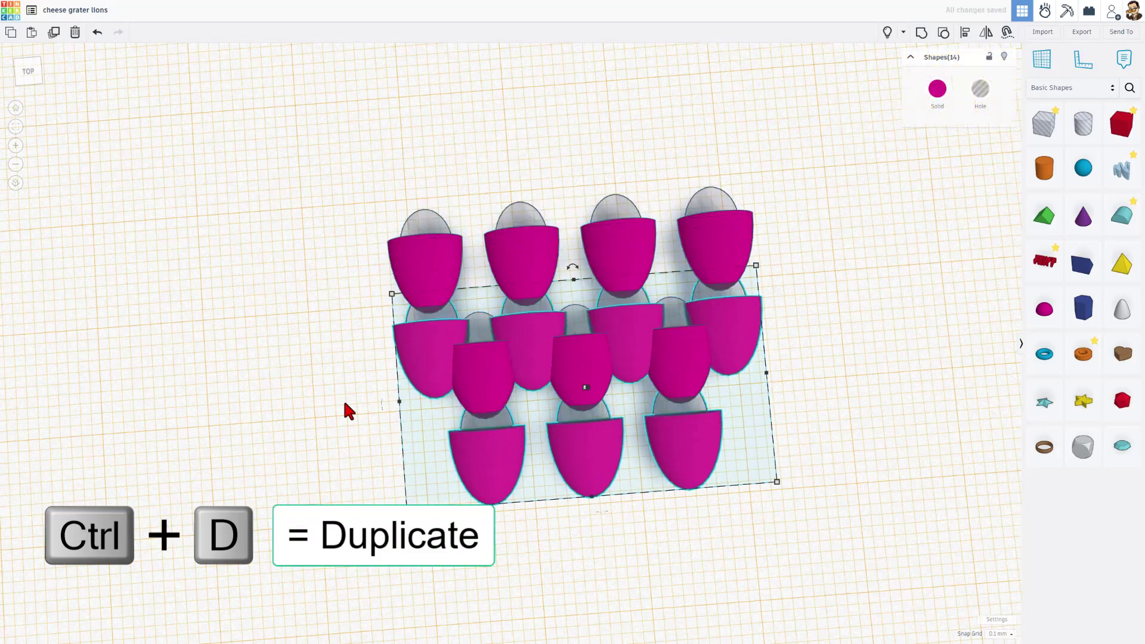
{"action": "key", "text": "Down"}
{"action": "key", "text": "Down"}
{"action": "key", "text": "Down"}
{"action": "key", "text": "Down"}
{"action": "key", "text": "Down"}
{"action": "key", "text": "Down"}
{"action": "key", "text": "Down"}
{"action": "key", "text": "Down"}
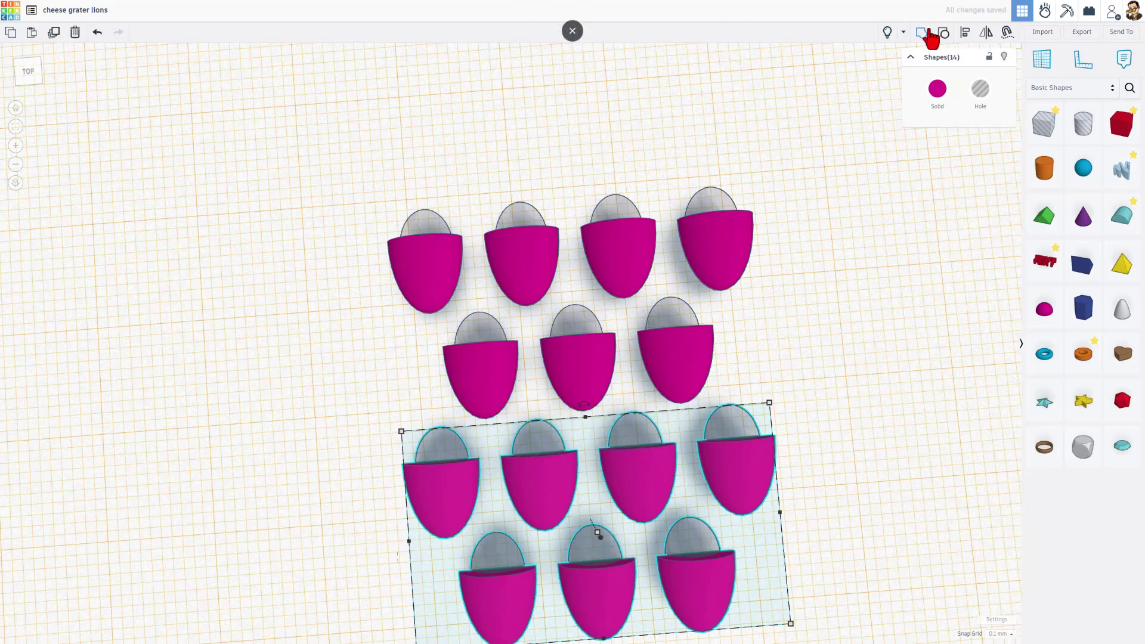
{"action": "left_click", "coordinate": [888, 33]}
{"action": "scroll", "coordinate": [666, 350], "scroll_direction": "down", "scroll_amount": 1}
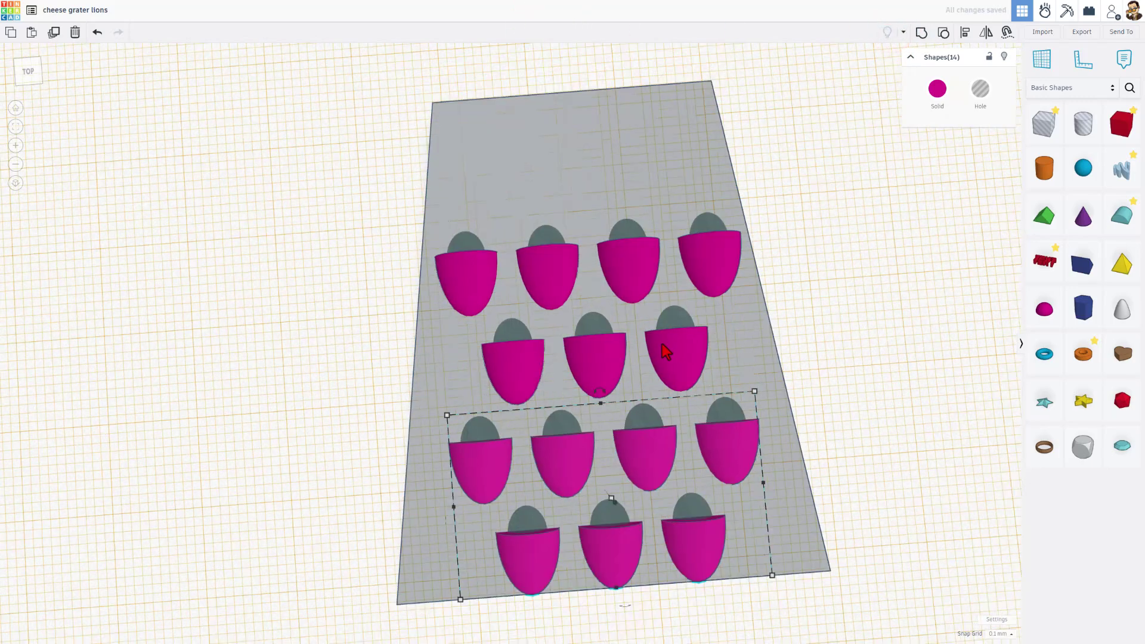
{"action": "key", "text": "Up"}
{"action": "key", "text": "Up"}
{"action": "key", "text": "Up"}
{"action": "key", "text": "Up"}
{"action": "key", "text": "Up"}
{"action": "key", "text": "Up"}
{"action": "key", "text": "Up"}
{"action": "key", "text": "Up"}
{"action": "key", "text": "Up"}
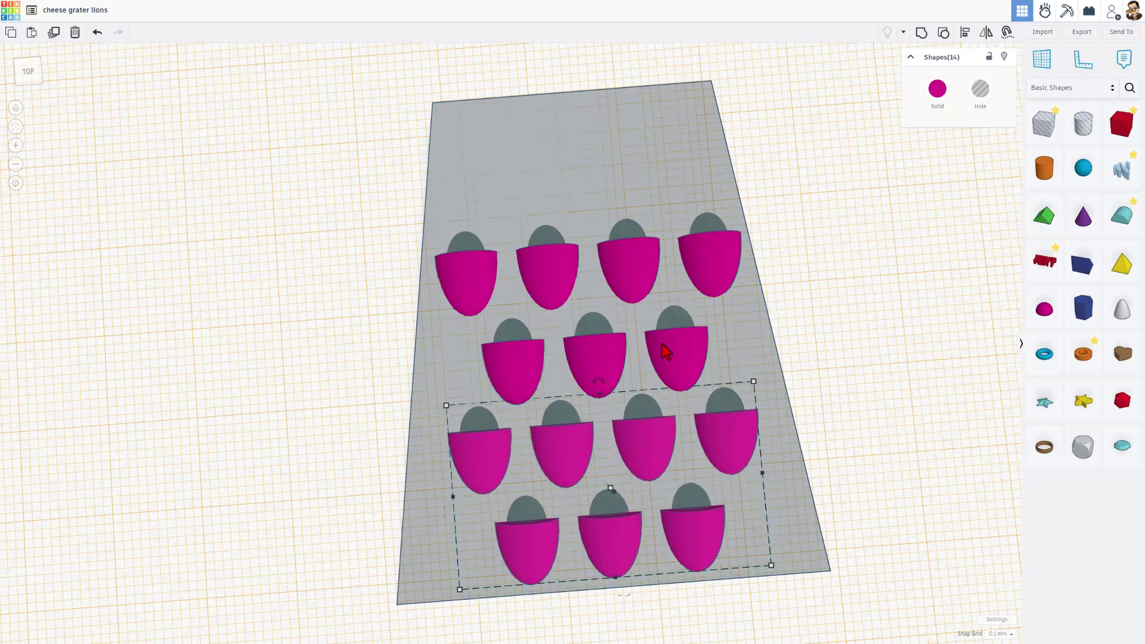
{"action": "right_click_drag", "start_coordinate": [875, 359], "coordinate": [865, 271]}
{"action": "left_click", "coordinate": [864, 324]}
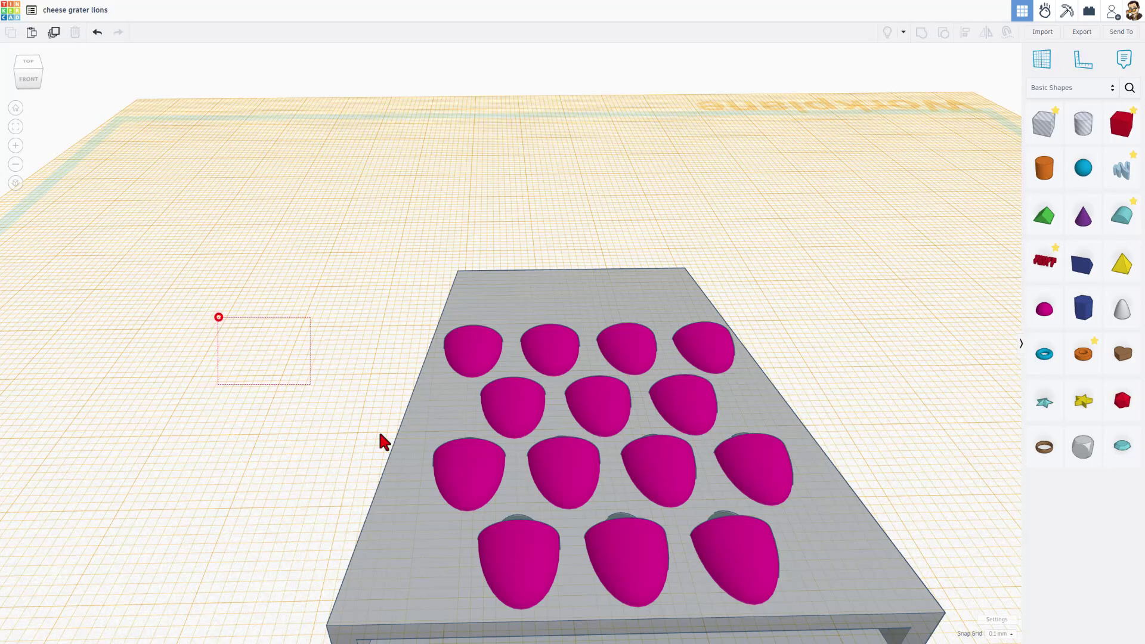
Group the grey plate and all fourteen egg pieces into one grater, then reset the workplane to the ground
{"action": "left_click_drag", "start_coordinate": [438, 472], "coordinate": [825, 592]}
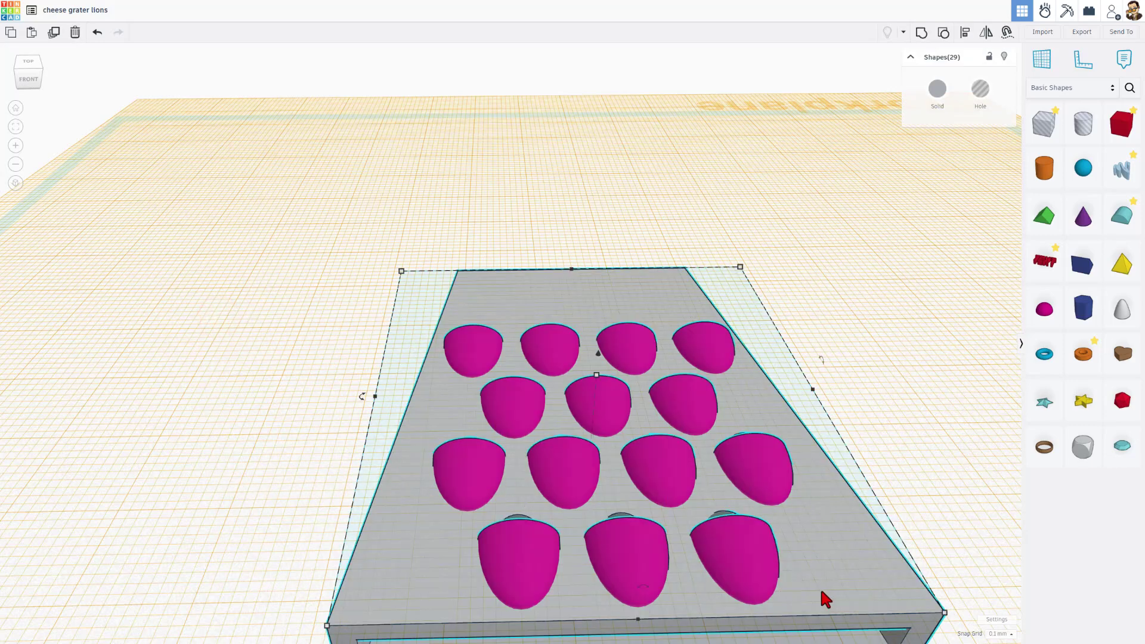
{"action": "key", "text": "ctrl+g"}
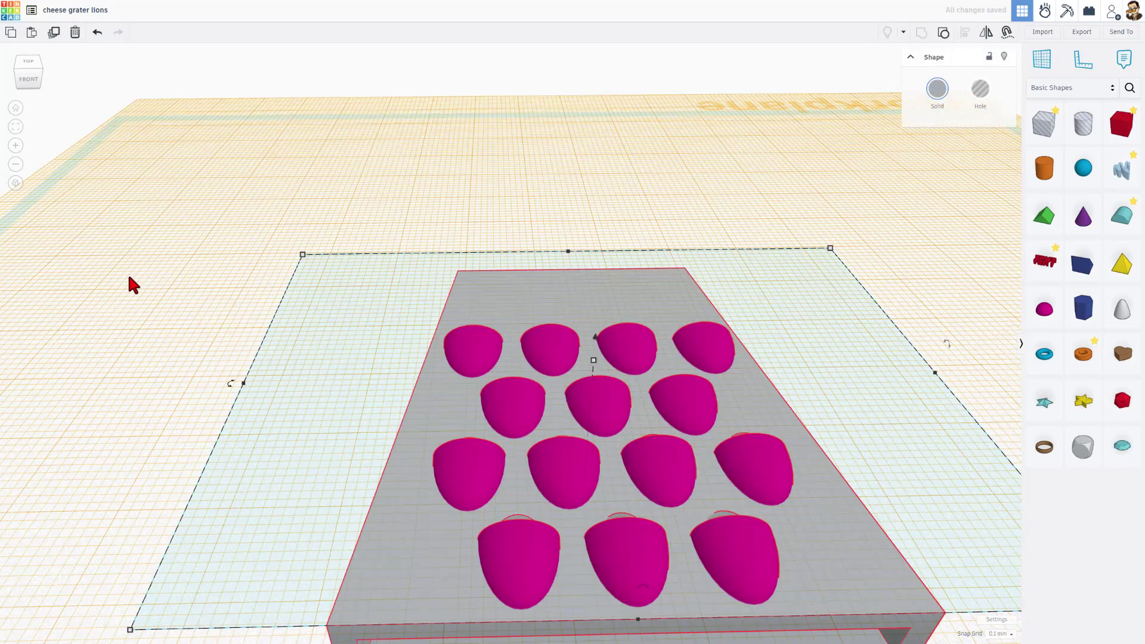
{"action": "left_click", "coordinate": [1038, 62]}
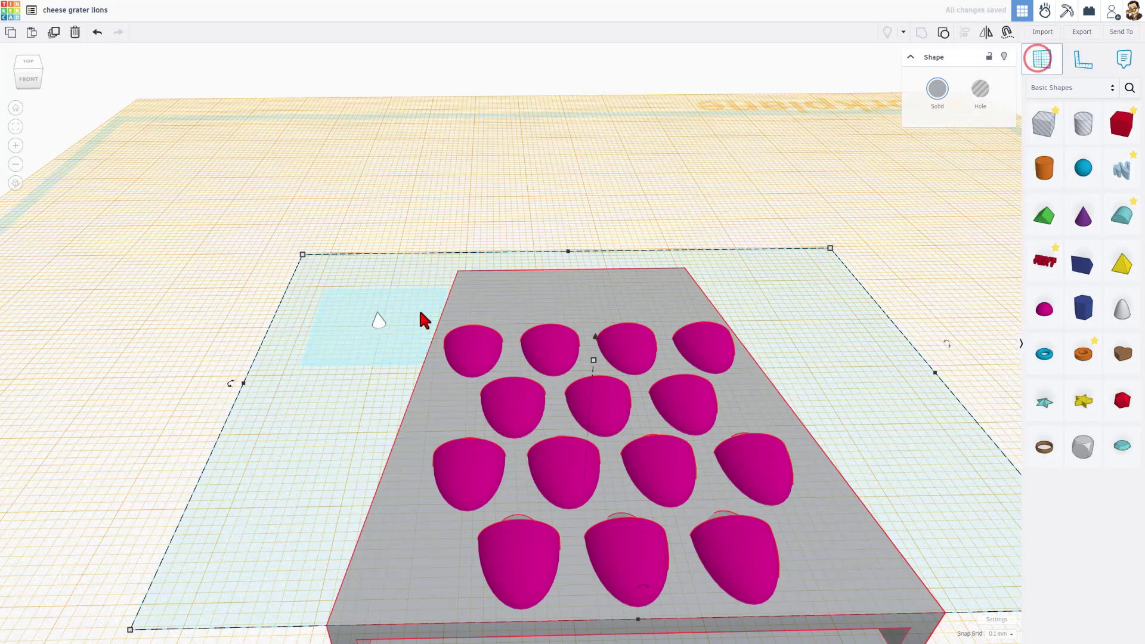
{"action": "left_click", "coordinate": [251, 307]}
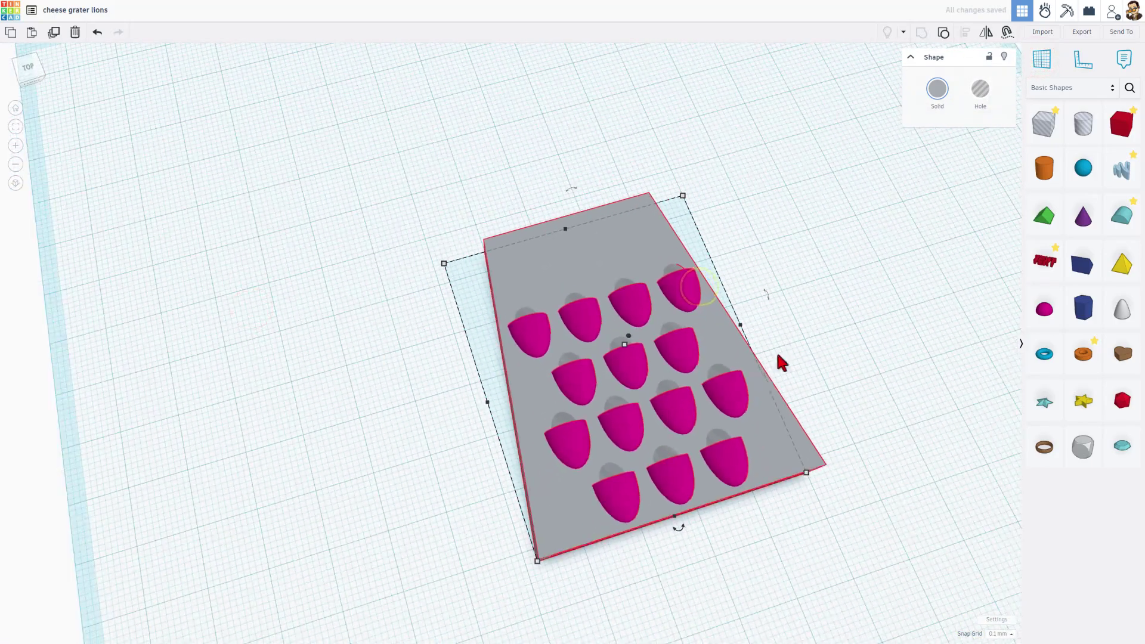
{"action": "right_click_drag", "start_coordinate": [756, 354], "coordinate": [399, 396]}
{"action": "scroll", "coordinate": [527, 281], "scroll_direction": "up", "scroll_amount": 3}
{"action": "scroll", "coordinate": [578, 253], "scroll_direction": "down", "scroll_amount": 3}
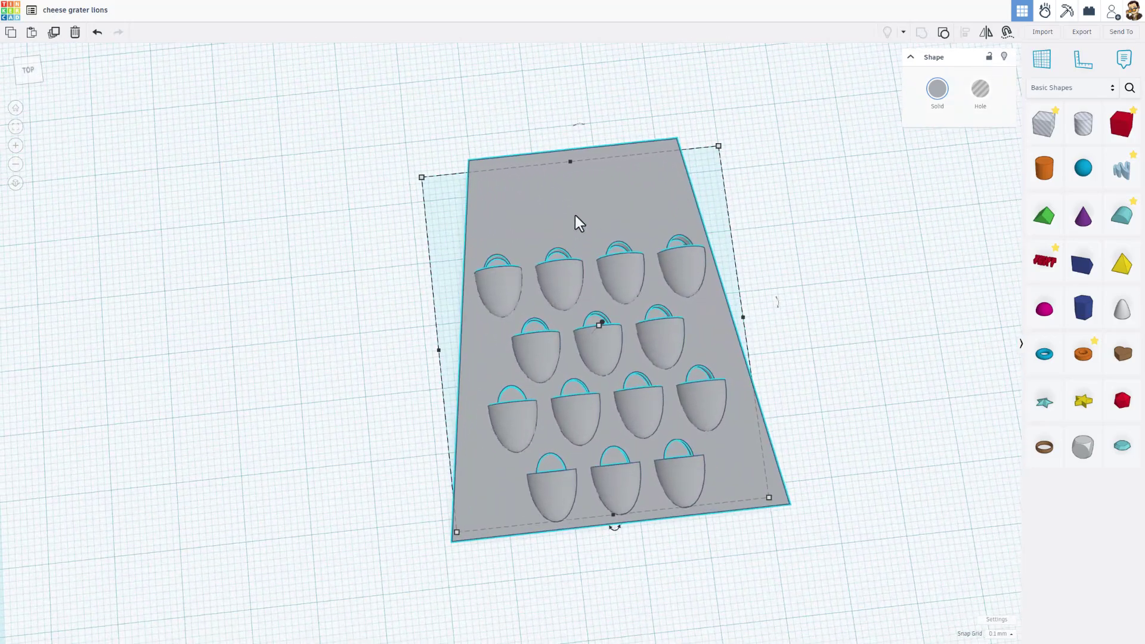
Import lions logo text.svg, found by searching LIONS, at a width of 25 mm
{"action": "left_click", "coordinate": [1048, 34]}
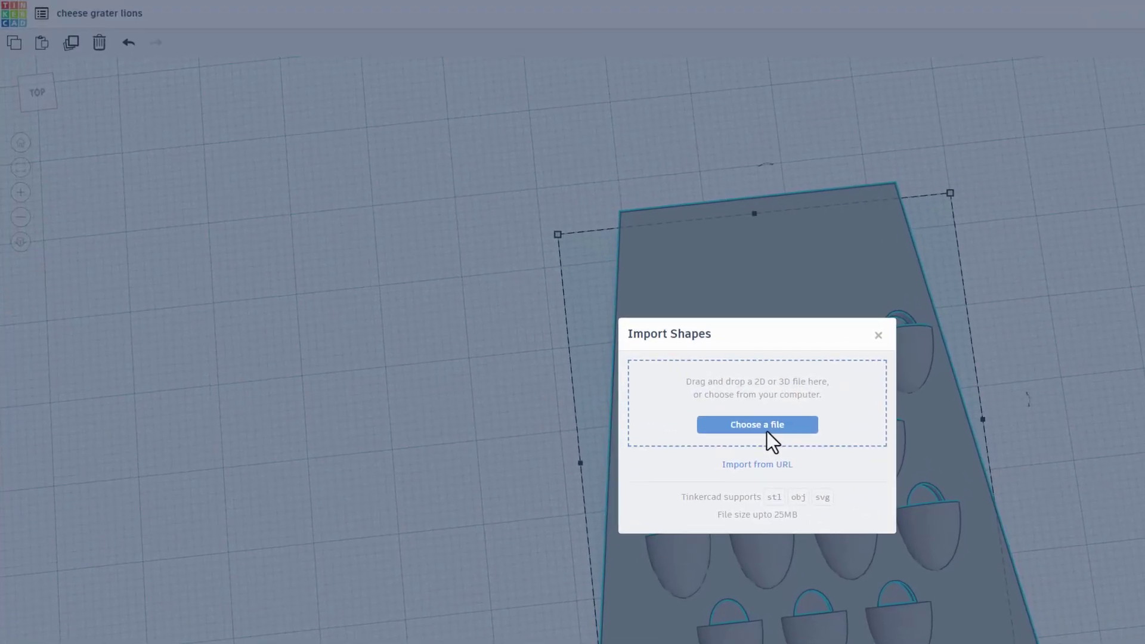
{"action": "left_click", "coordinate": [766, 429]}
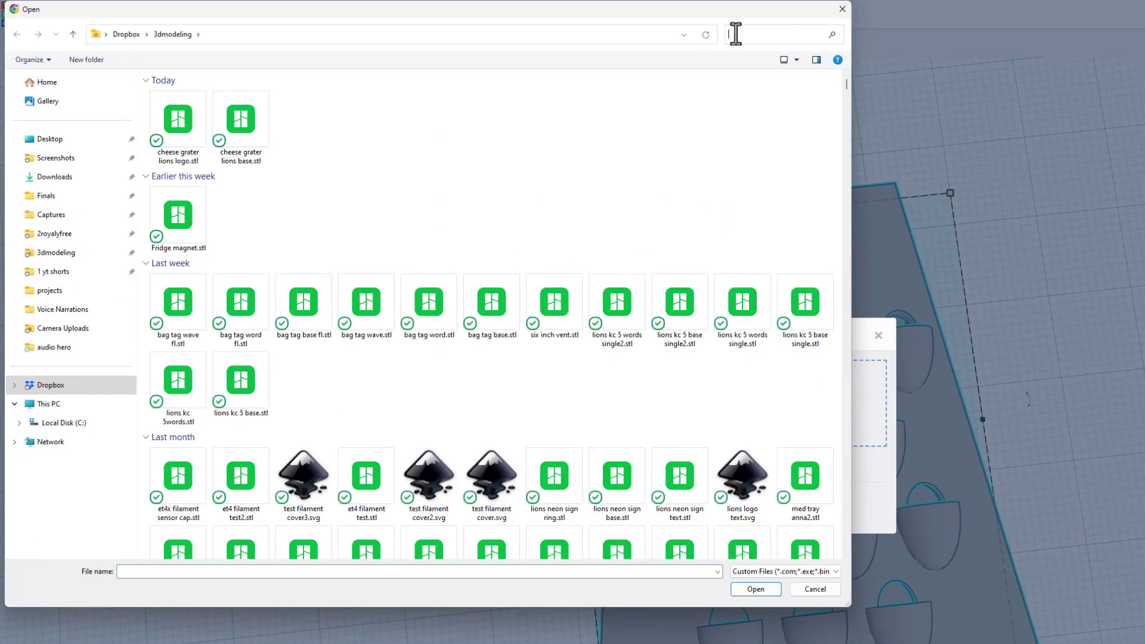
{"action": "left_click", "coordinate": [736, 35]}
{"action": "type", "text": "LIONS"}
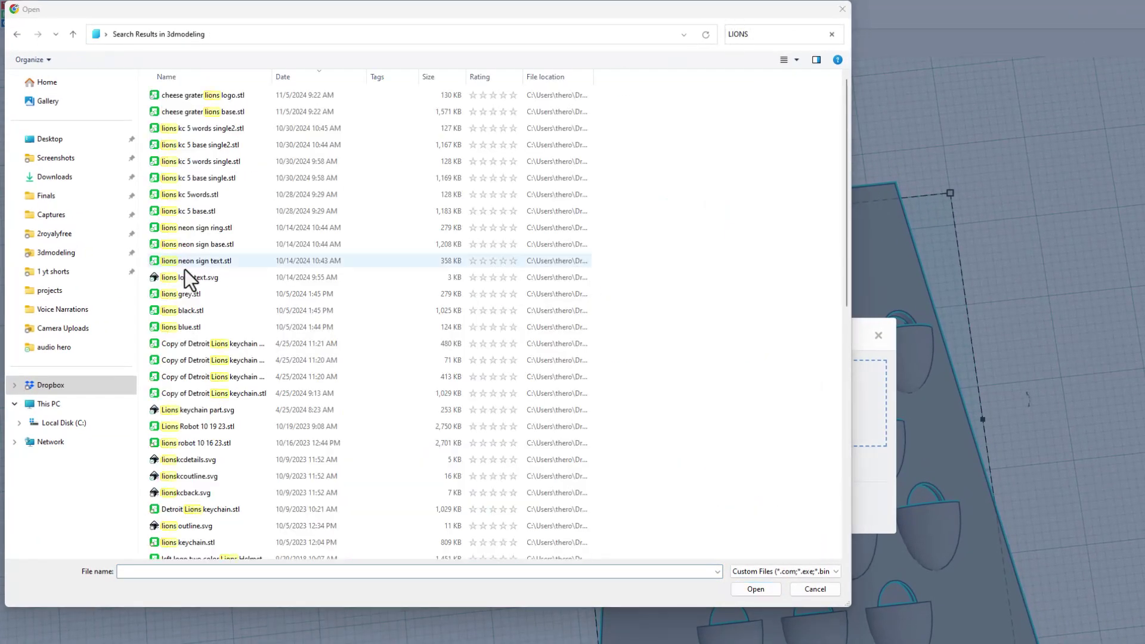
{"action": "left_click", "coordinate": [197, 278]}
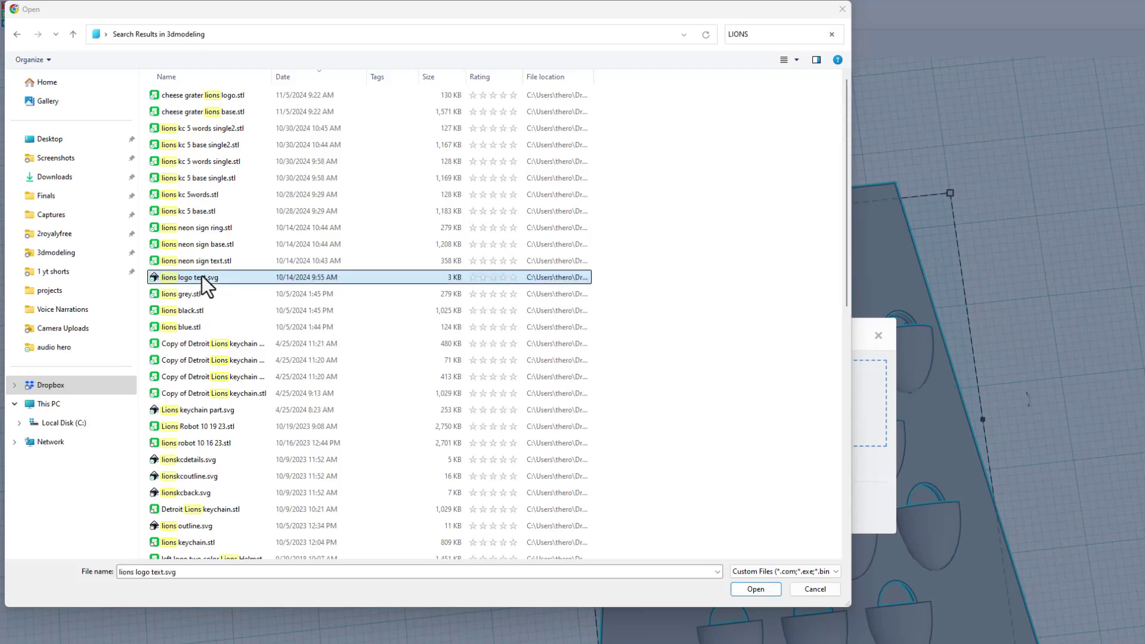
{"action": "left_click", "coordinate": [756, 589]}
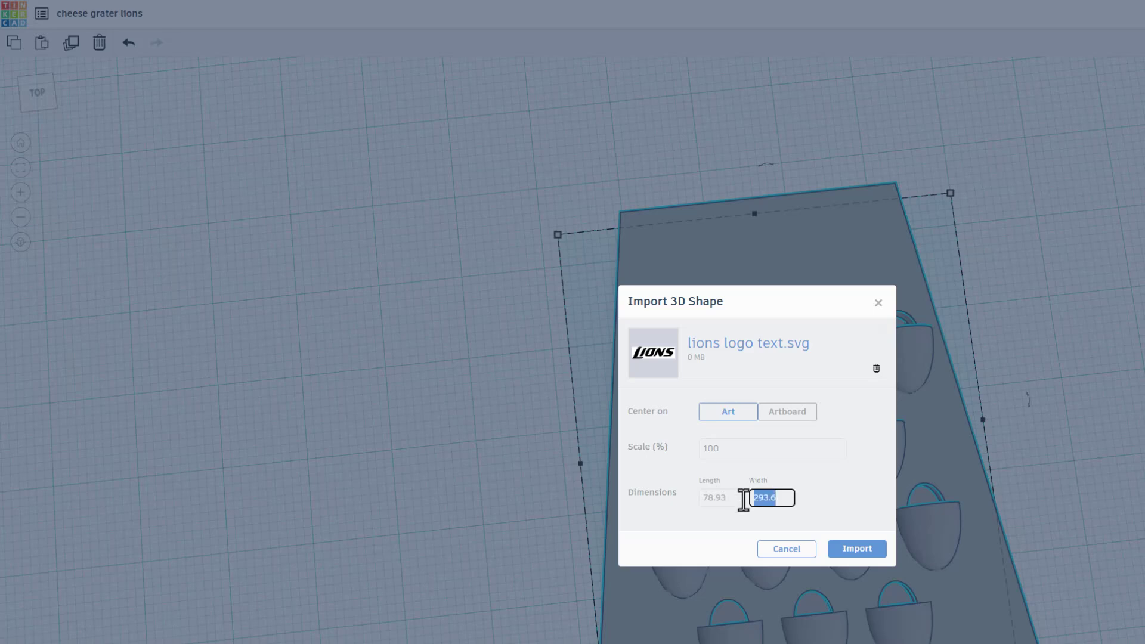
{"action": "type", "text": "25"}
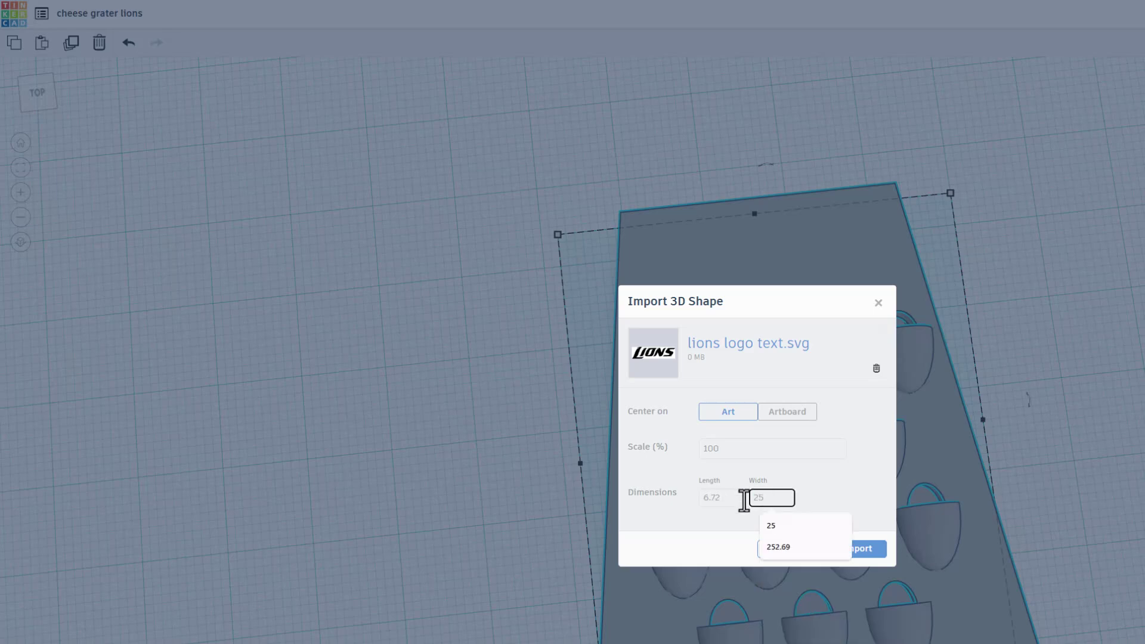
{"action": "left_click", "coordinate": [855, 551]}
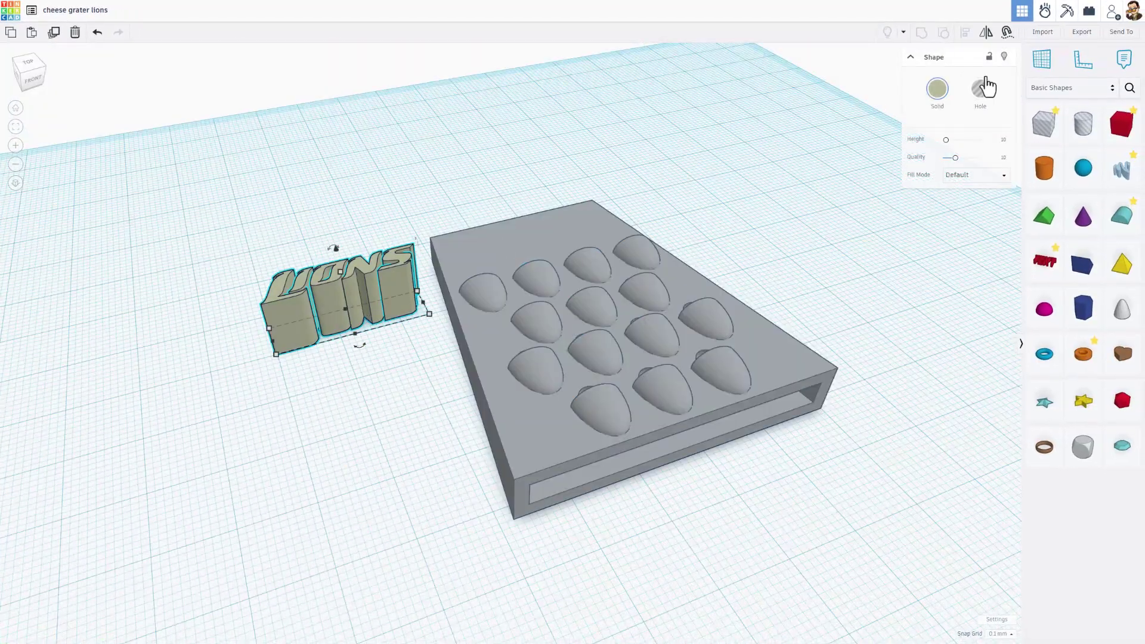
Colour the LIONS text bright blue and set it onto the grater's top
{"action": "left_click", "coordinate": [937, 89]}
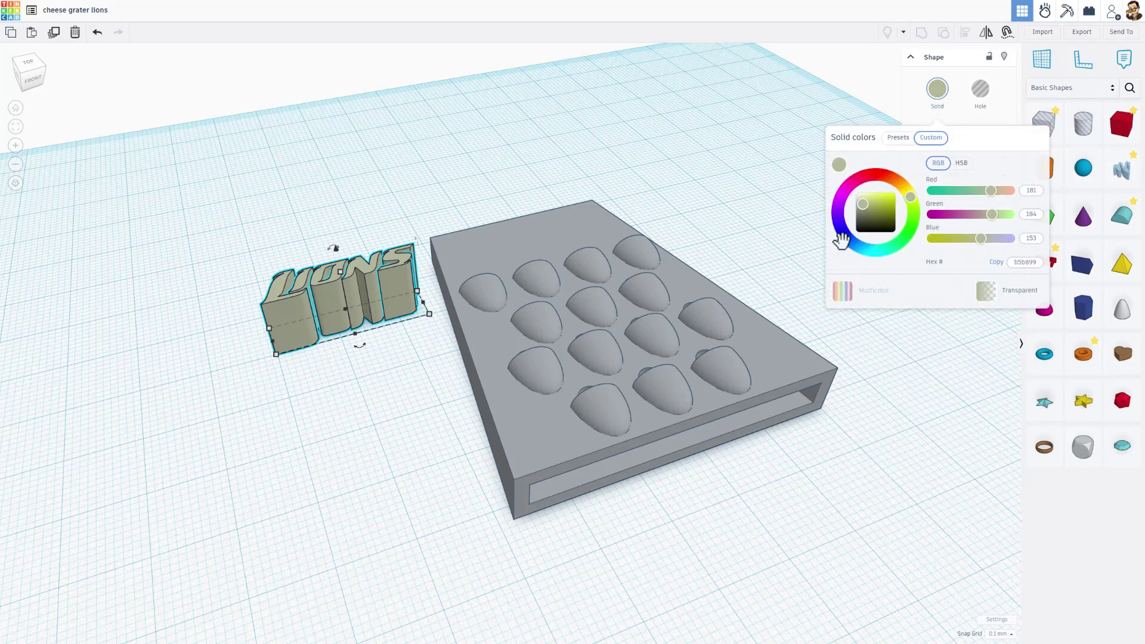
{"action": "left_click", "coordinate": [846, 238]}
{"action": "left_click", "coordinate": [887, 197]}
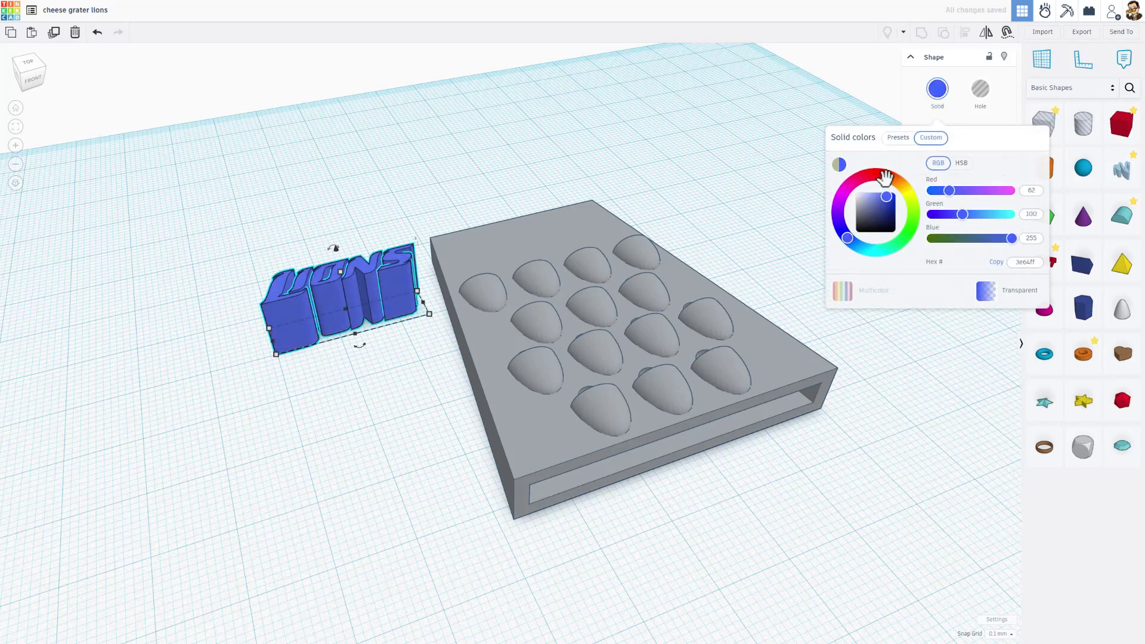
{"action": "key", "text": "c"}
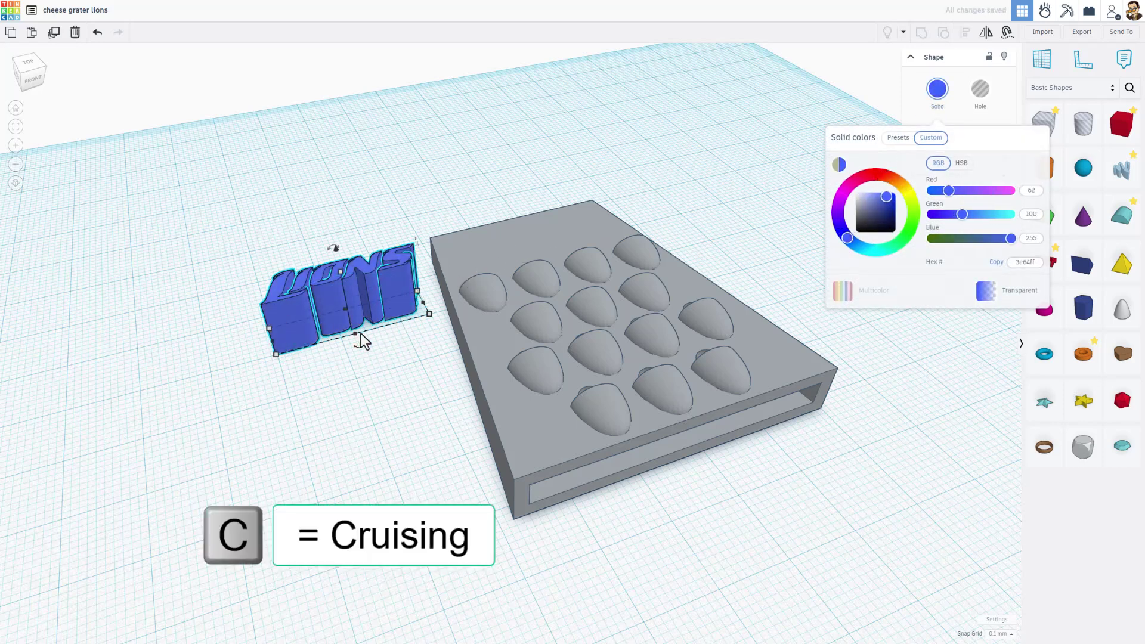
{"action": "left_click_drag", "start_coordinate": [360, 333], "coordinate": [532, 249]}
{"action": "key", "text": "w"}
Rotate LIONS 180° and move it toward the grater's front-left edge
{"action": "right_click_drag", "start_coordinate": [749, 181], "coordinate": [719, 254]}
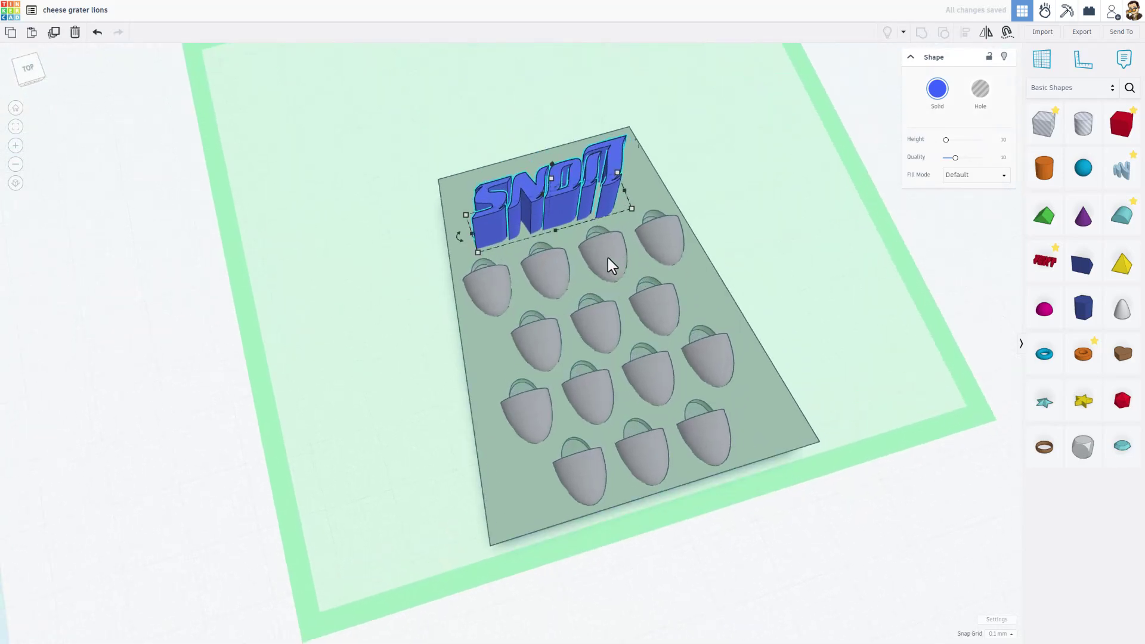
{"action": "left_click_drag", "start_coordinate": [462, 233], "coordinate": [614, 197]}
{"action": "right_click_drag", "start_coordinate": [792, 131], "coordinate": [749, 158]}
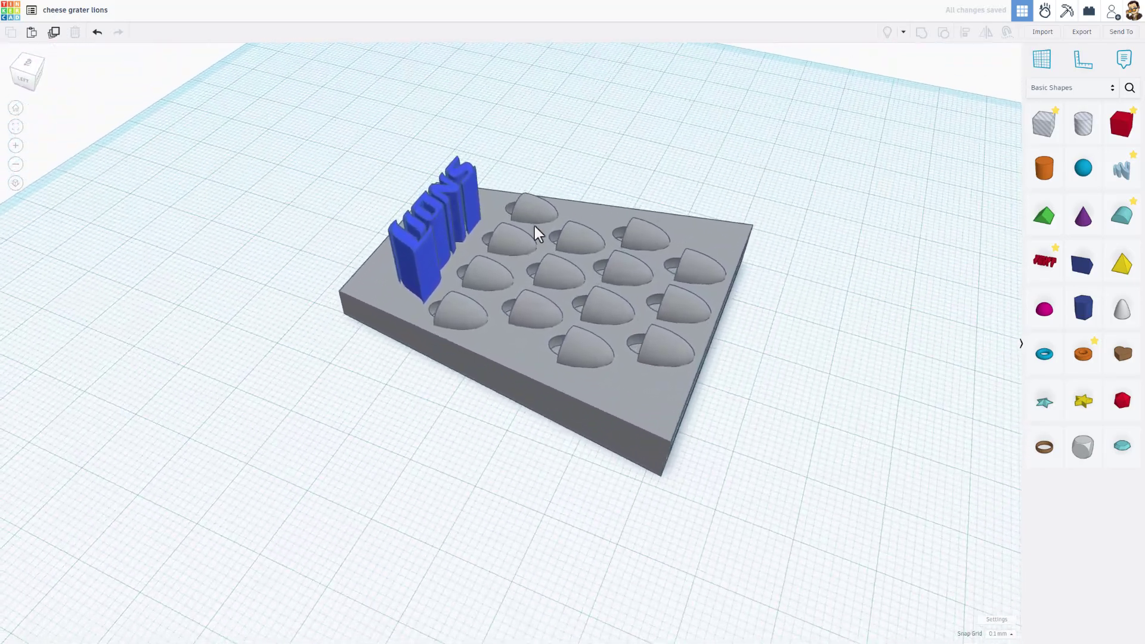
{"action": "left_click", "coordinate": [428, 246]}
{"action": "left_click_drag", "start_coordinate": [420, 248], "coordinate": [320, 323]}
{"action": "right_click_drag", "start_coordinate": [321, 323], "coordinate": [362, 316]}
{"action": "key", "text": "ctrl+z"}
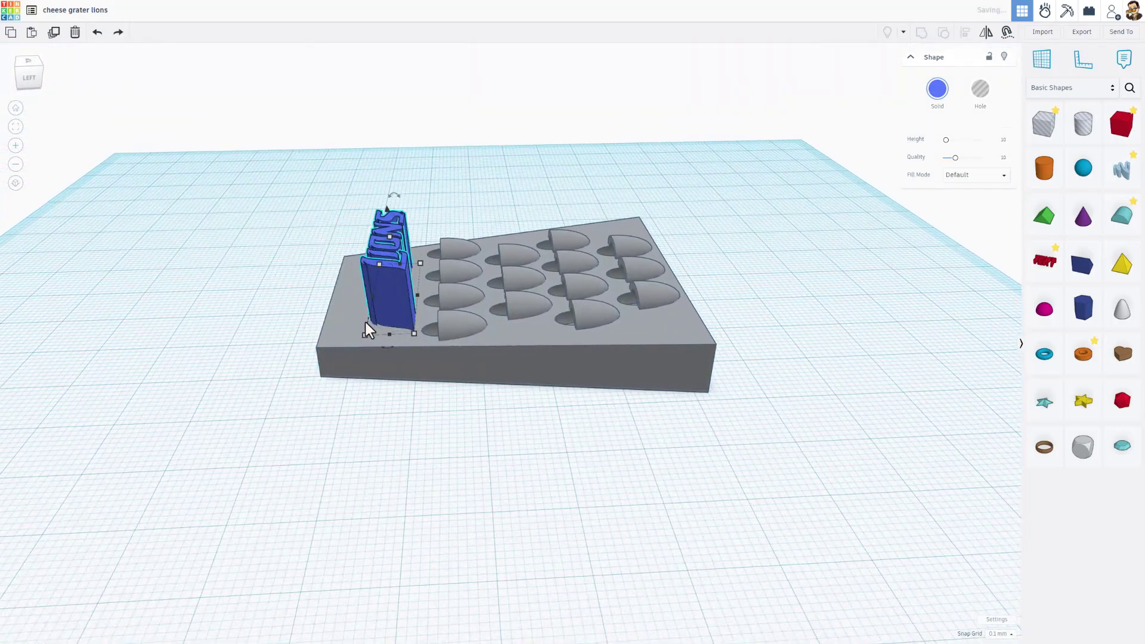
Place a workplane on the grater's top, slide LIONS left and widen it from 25.00 to 26.63
{"action": "left_click", "coordinate": [1041, 58]}
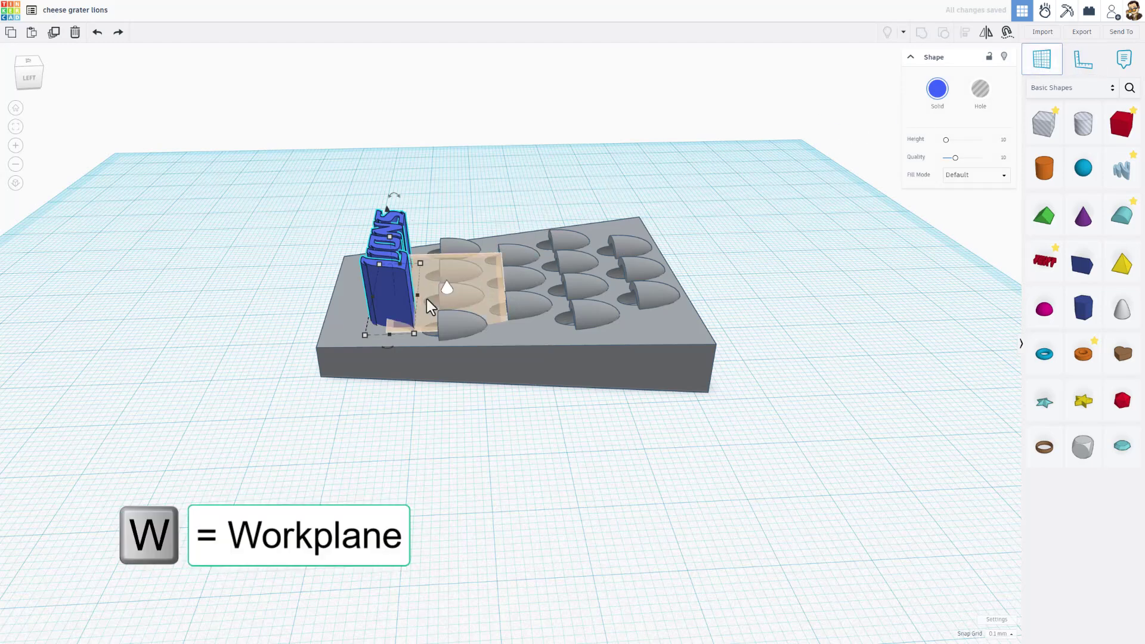
{"action": "left_click", "coordinate": [345, 311]}
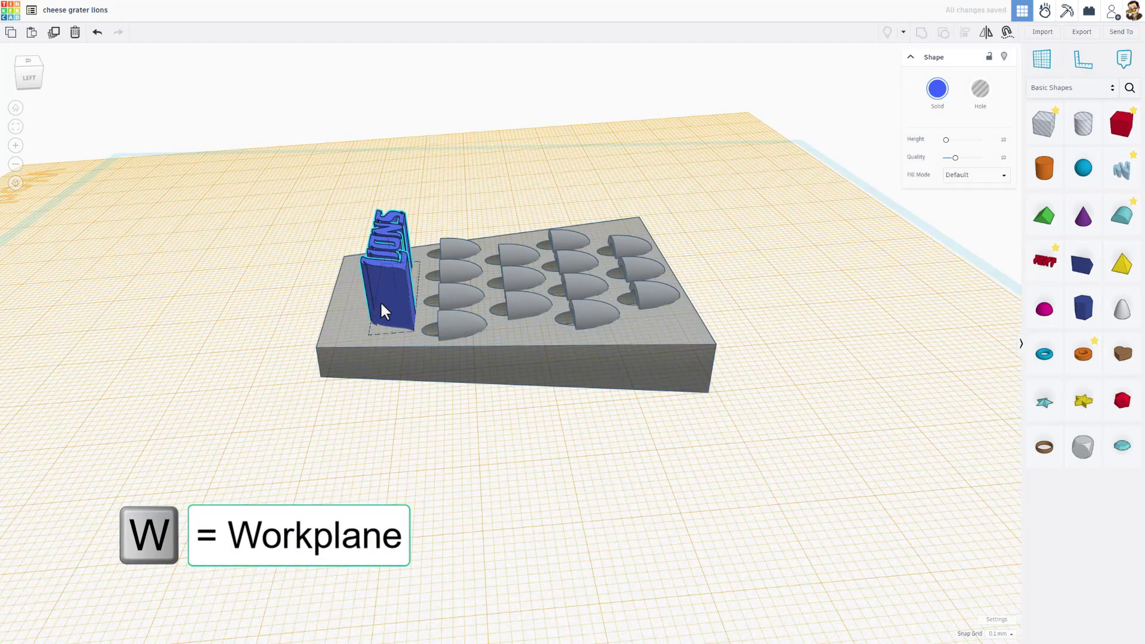
{"action": "left_click_drag", "start_coordinate": [380, 300], "coordinate": [349, 296]}
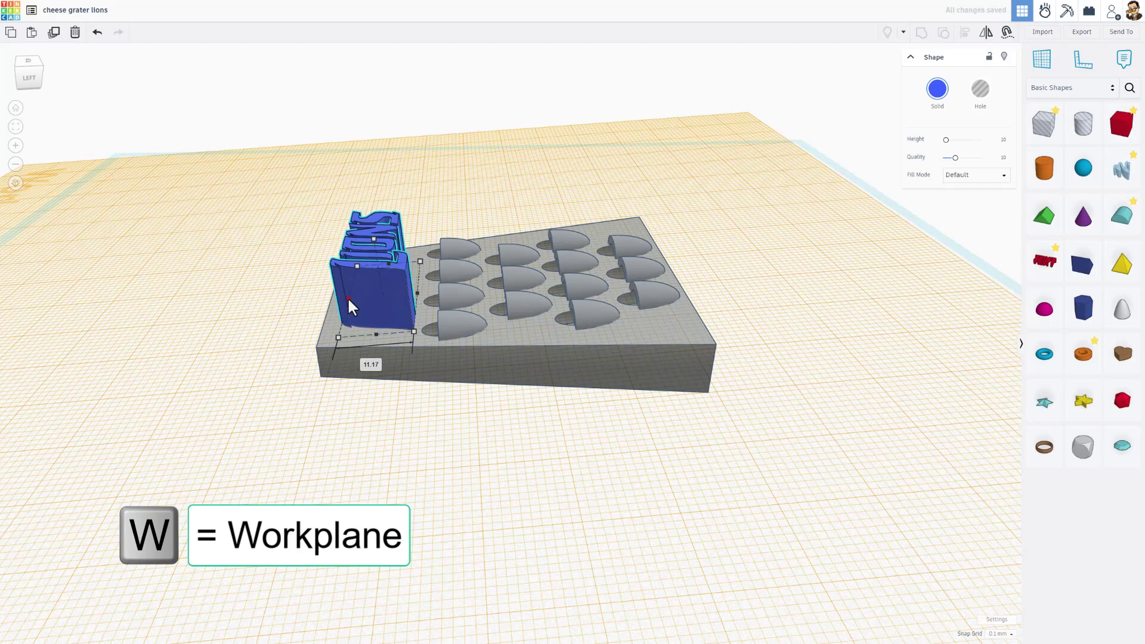
{"action": "right_click_drag", "start_coordinate": [365, 309], "coordinate": [553, 270]}
{"action": "left_click_drag", "start_coordinate": [445, 254], "coordinate": [436, 257]}
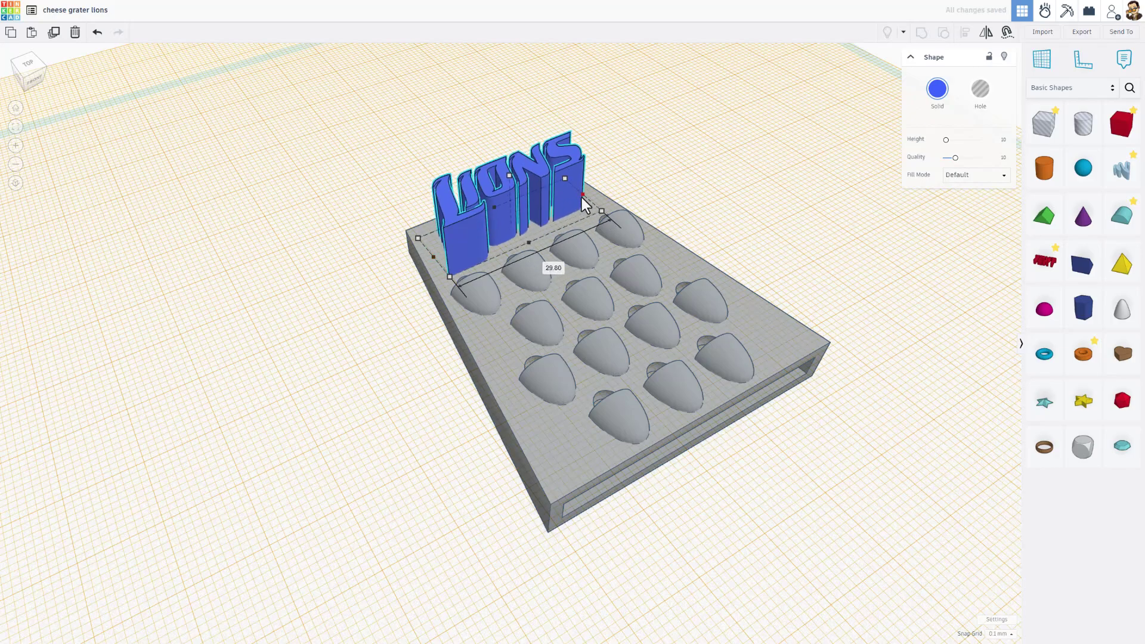
Lower the LIONS text height to 0.5
{"action": "mouse_move", "coordinate": [582, 199]}
{"action": "right_mouse_down"}
{"action": "mouse_move", "coordinate": [714, 214]}
{"action": "mouse_move", "coordinate": [582, 205]}
{"action": "right_mouse_up"}
{"action": "left_click_drag", "start_coordinate": [582, 205], "coordinate": [614, 220]}
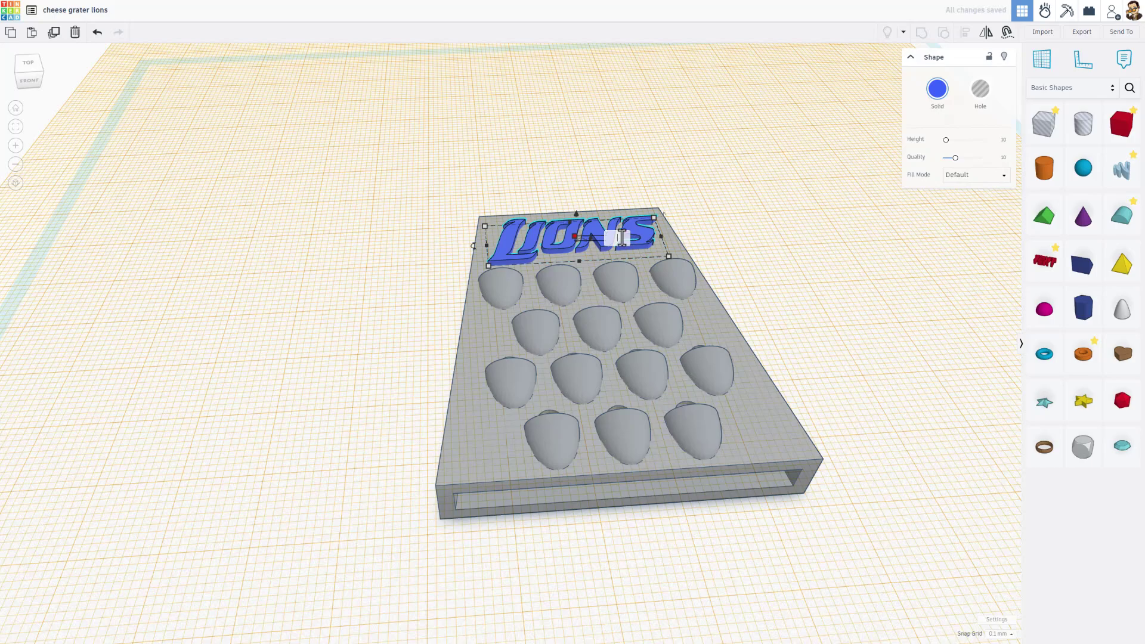
{"action": "type", "text": "0.5"}
{"action": "key", "text": "Return"}
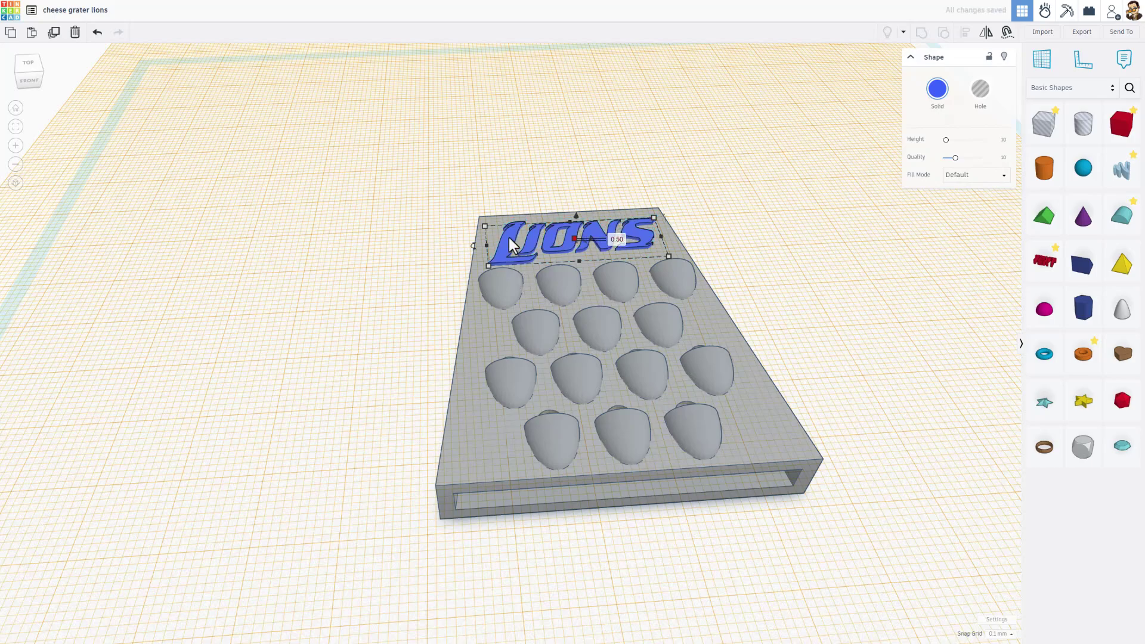
{"action": "left_click", "coordinate": [477, 236]}
{"action": "right_click_drag", "start_coordinate": [478, 236], "coordinate": [553, 256]}
Stretch the LIONS lettering from 12.57 to 13.20 and check it against the plate
{"action": "left_click", "coordinate": [578, 245]}
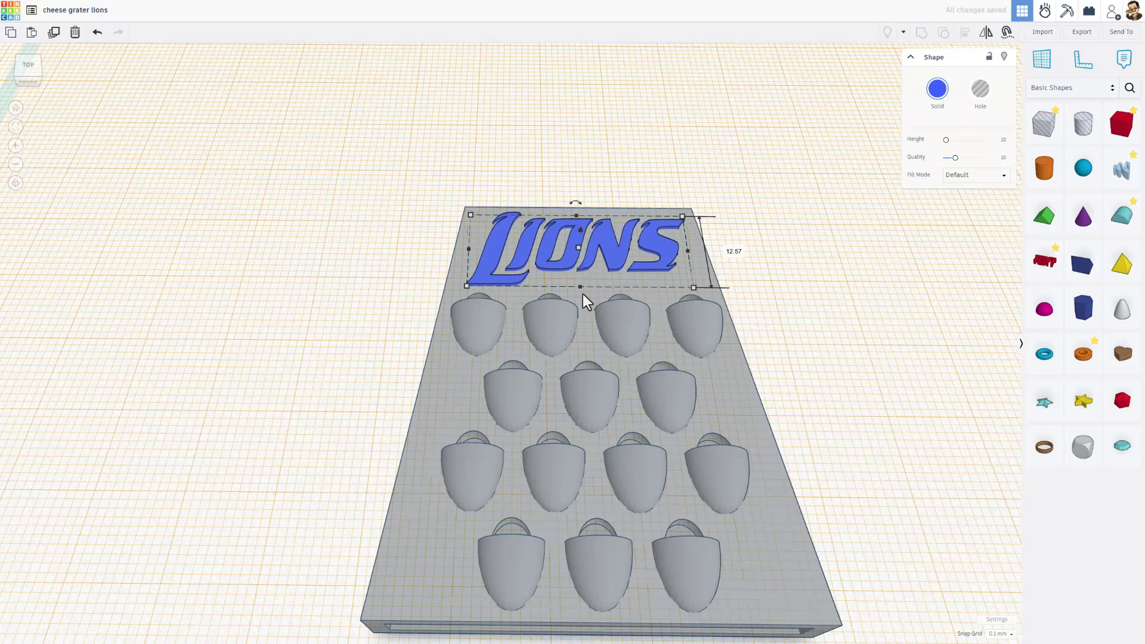
{"action": "left_click_drag", "start_coordinate": [582, 295], "coordinate": [582, 293]}
{"action": "left_click_drag", "start_coordinate": [681, 165], "coordinate": [528, 281]}
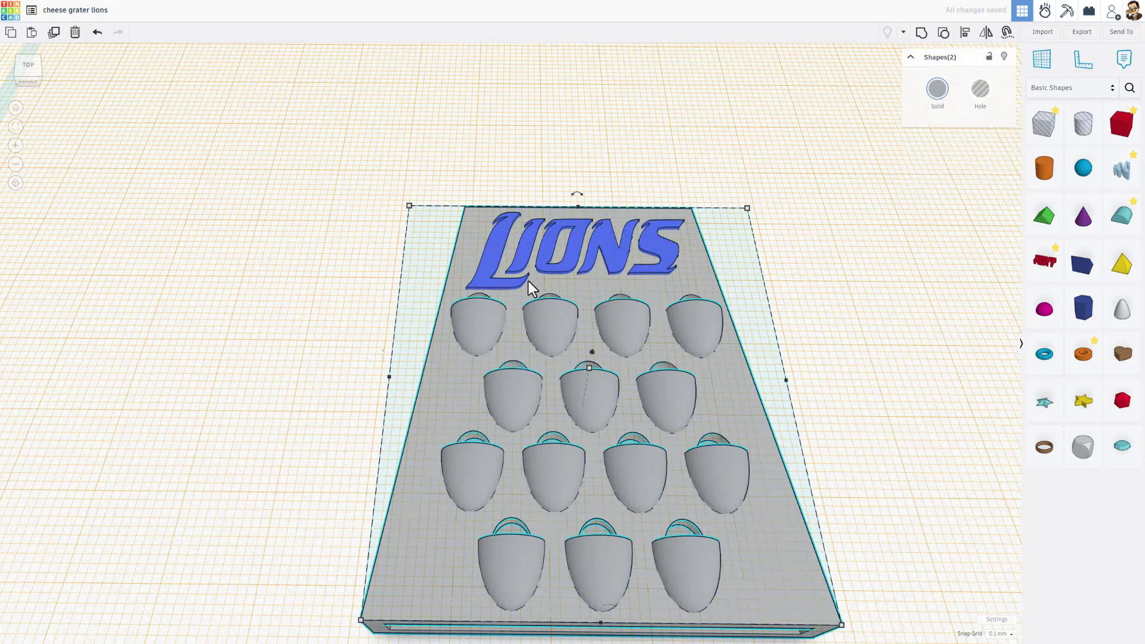
{"action": "scroll", "coordinate": [536, 449], "scroll_direction": "down", "scroll_amount": 2}
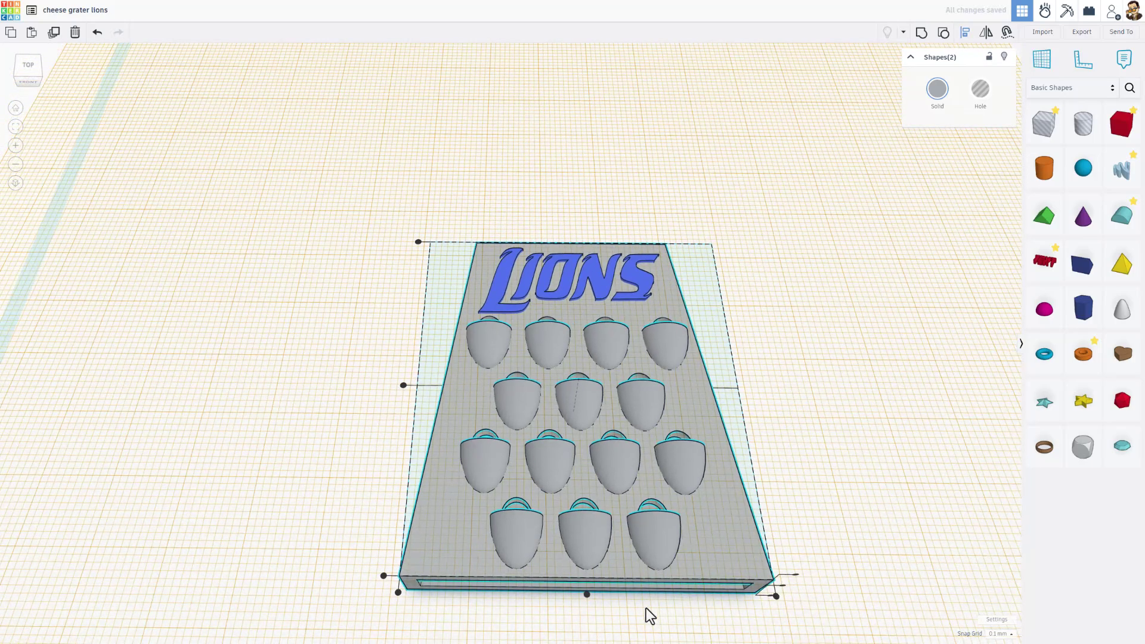
{"action": "left_click", "coordinate": [674, 281]}
{"action": "right_click_drag", "start_coordinate": [674, 281], "coordinate": [621, 219]}
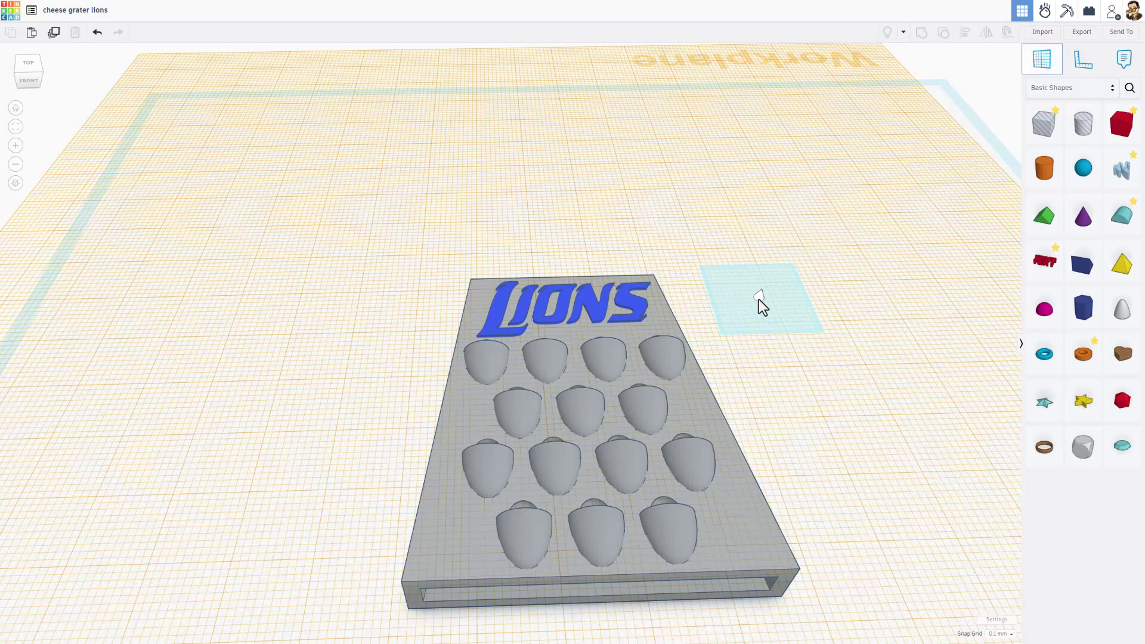
Add a grey Bent Pipe from Community shapes with square pipe and hole shapes
{"action": "left_click", "coordinate": [773, 279]}
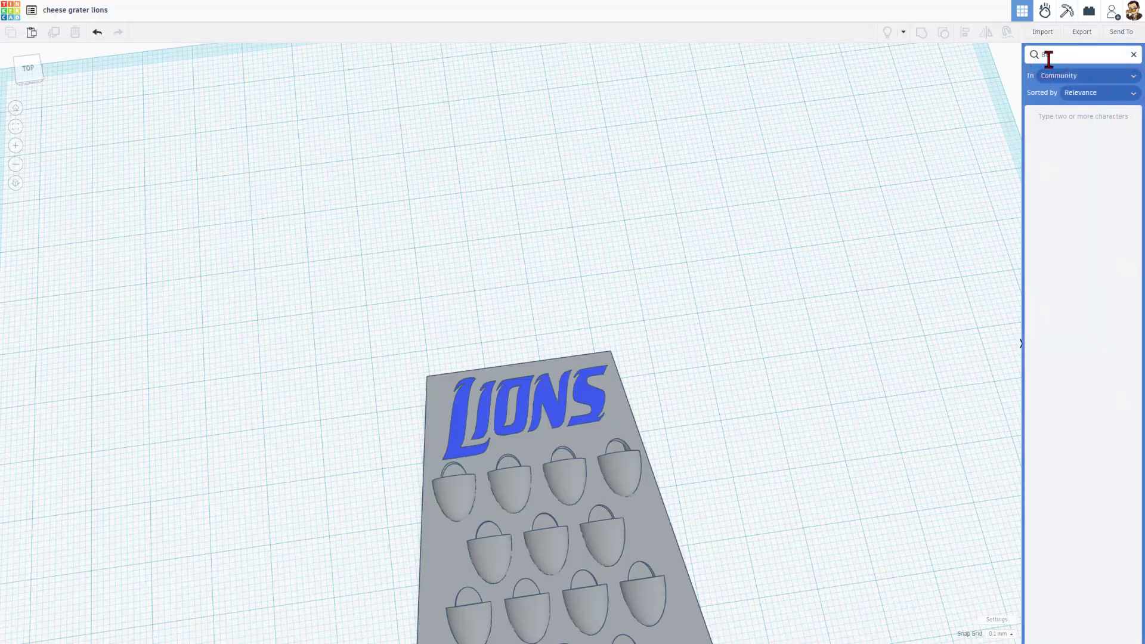
{"action": "type", "text": "E"}
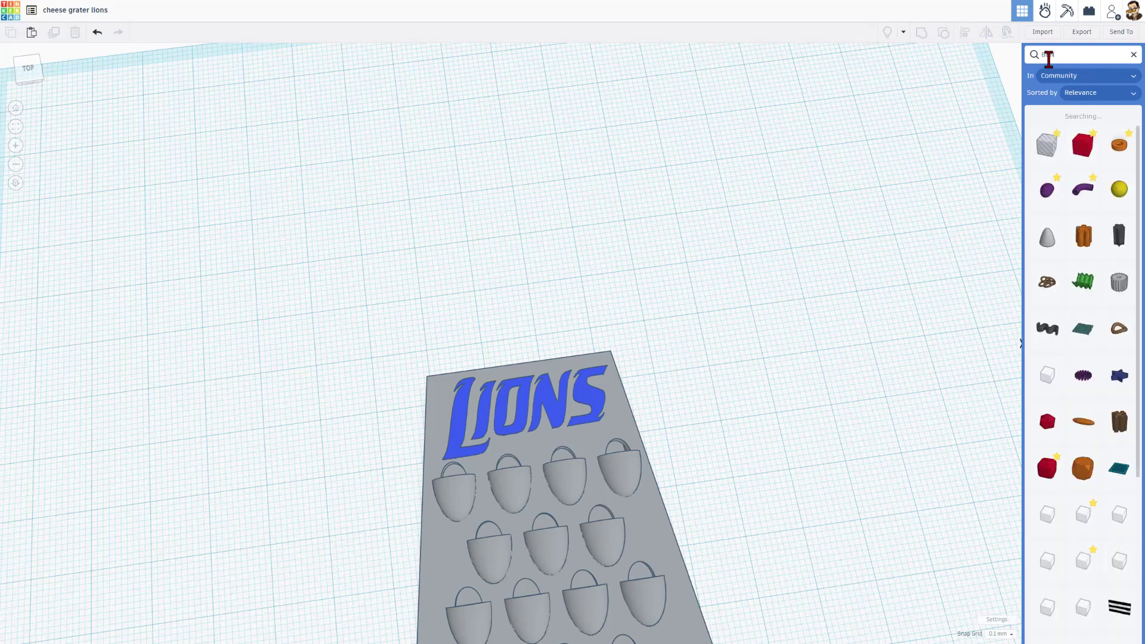
{"action": "type", "text": "N"}
{"action": "left_click_drag", "start_coordinate": [1118, 146], "coordinate": [315, 337]}
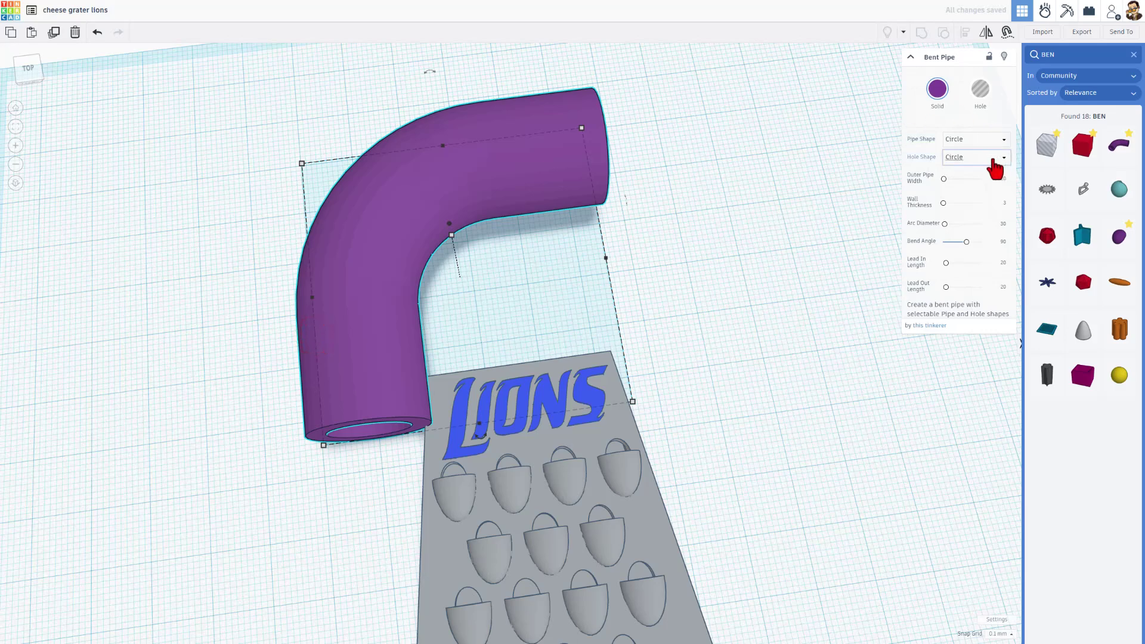
{"action": "left_click", "coordinate": [940, 90]}
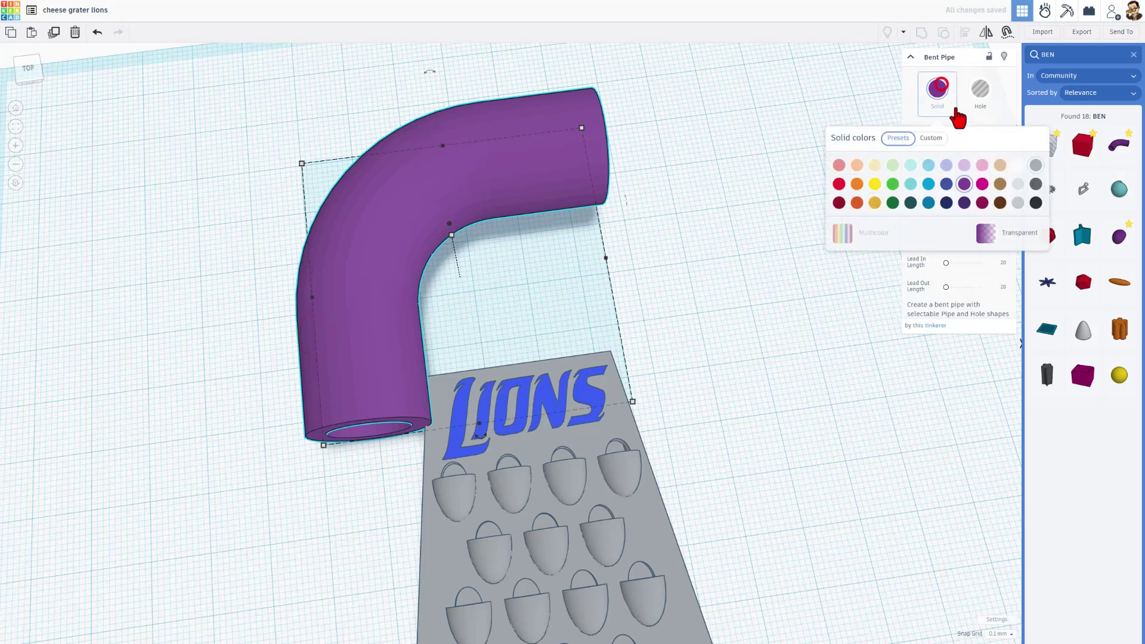
{"action": "left_click", "coordinate": [1035, 166]}
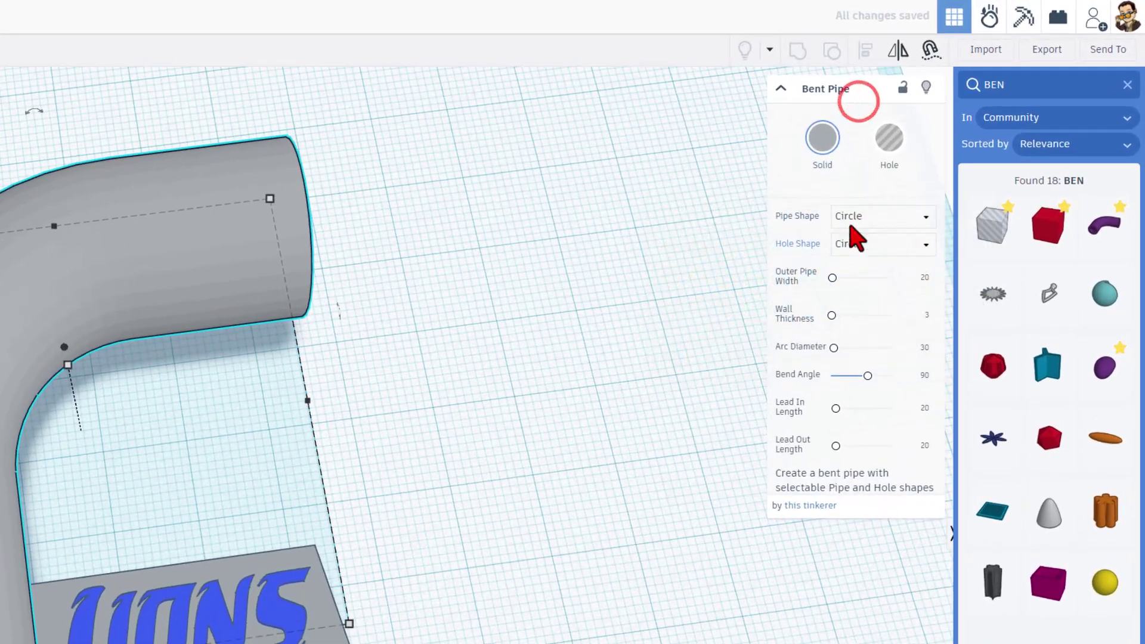
{"action": "left_click", "coordinate": [960, 140]}
{"action": "left_click", "coordinate": [858, 243]}
{"action": "left_click", "coordinate": [856, 239]}
{"action": "left_click", "coordinate": [852, 270]}
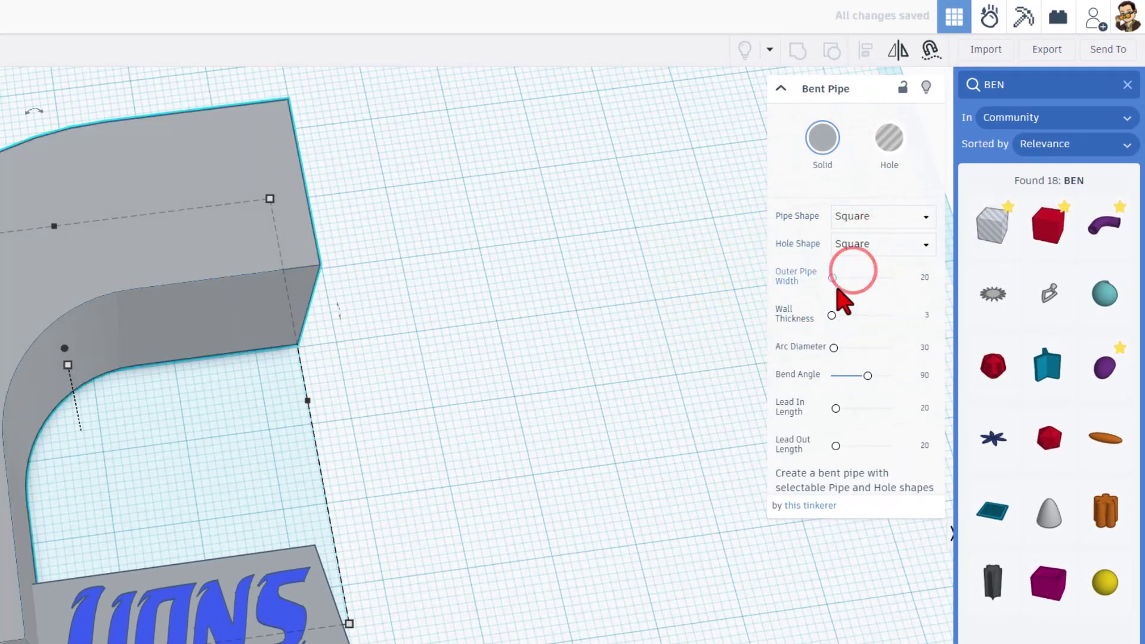
Set the bent pipe's outer width to 3, arc diameter to 15, and lead-in and lead-out to 3
{"action": "left_click", "coordinate": [924, 277]}
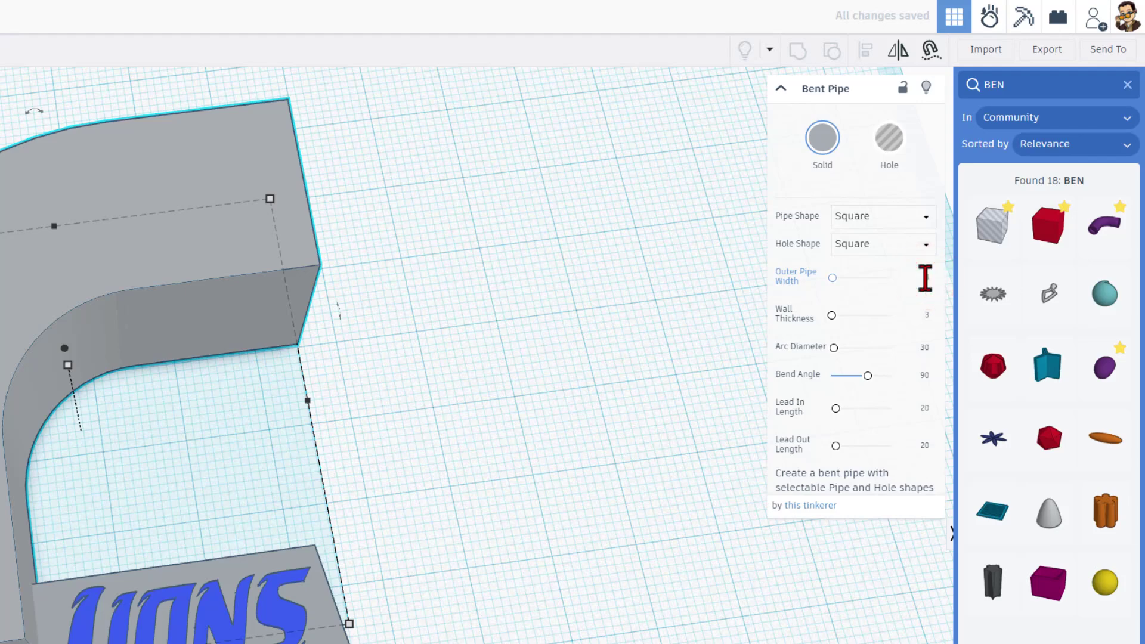
{"action": "type", "text": "3"}
{"action": "key", "text": "Return"}
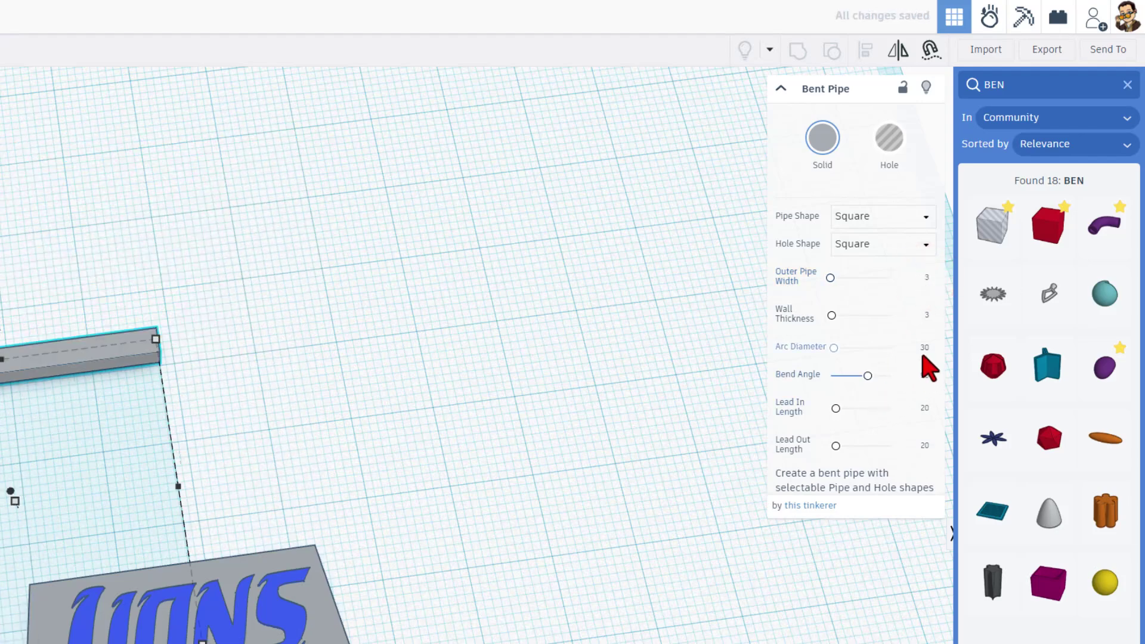
{"action": "left_click", "coordinate": [923, 349]}
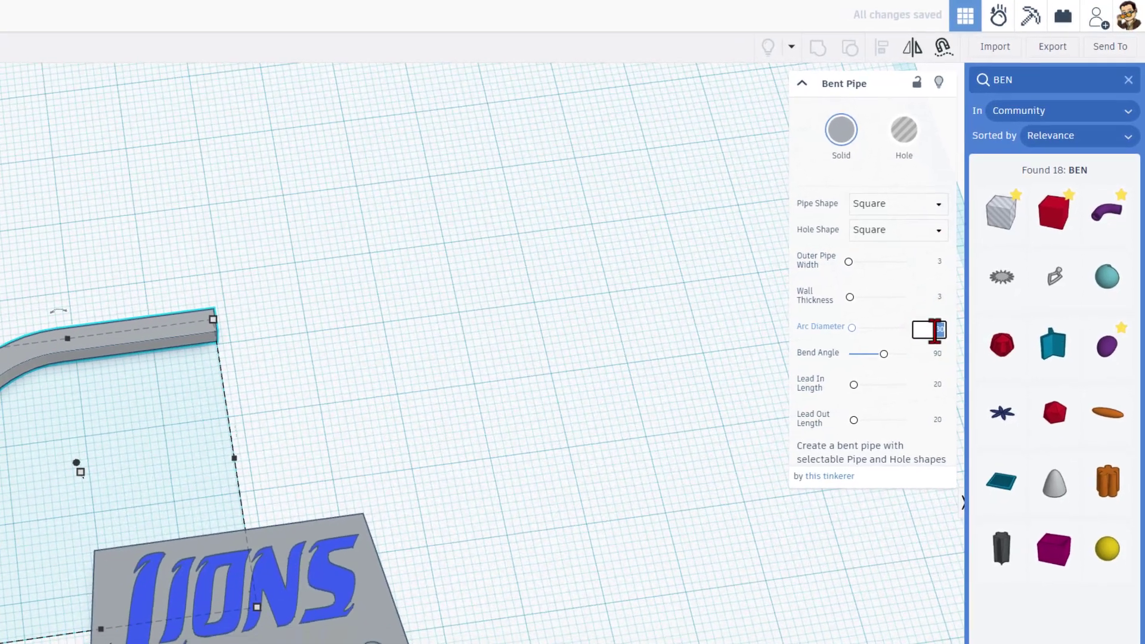
{"action": "type", "text": "15"}
{"action": "key", "text": "Return"}
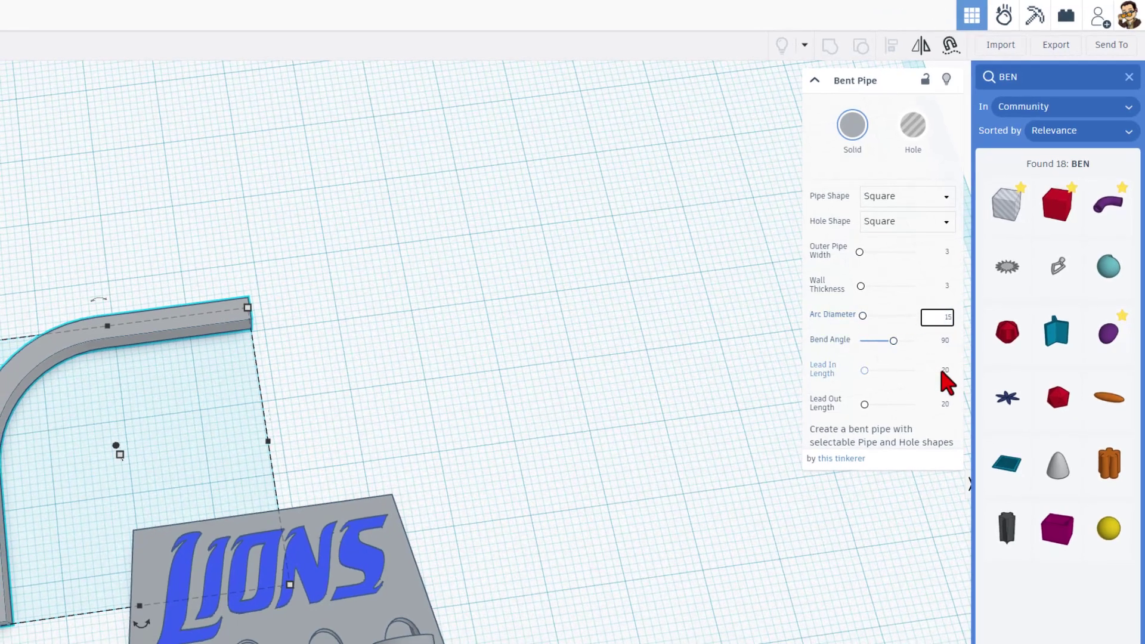
{"action": "left_click", "coordinate": [945, 371]}
{"action": "type", "text": "3"}
{"action": "key", "text": "Return"}
{"action": "key", "text": "Tab"}
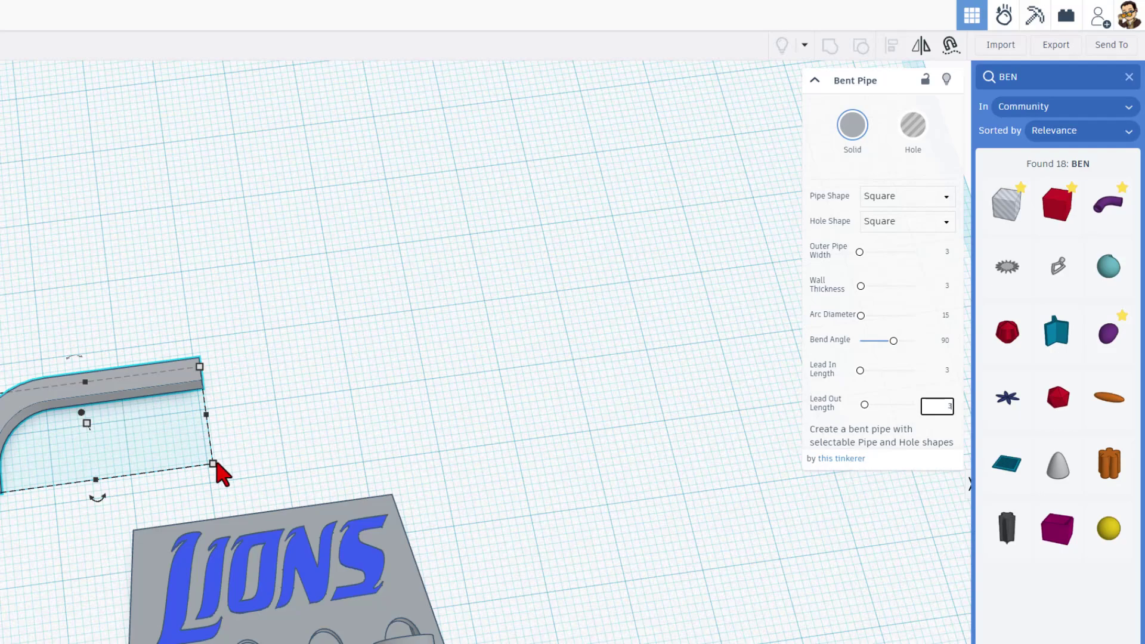
{"action": "scroll", "coordinate": [209, 477], "scroll_direction": "down", "scroll_amount": 5}
{"action": "mouse_move", "coordinate": [56, 409]}
{"action": "right_mouse_down"}
{"action": "mouse_move", "coordinate": [486, 298]}
{"action": "mouse_move", "coordinate": [485, 263]}
{"action": "mouse_move", "coordinate": [248, 404]}
{"action": "mouse_move", "coordinate": [138, 445]}
{"action": "right_mouse_up"}
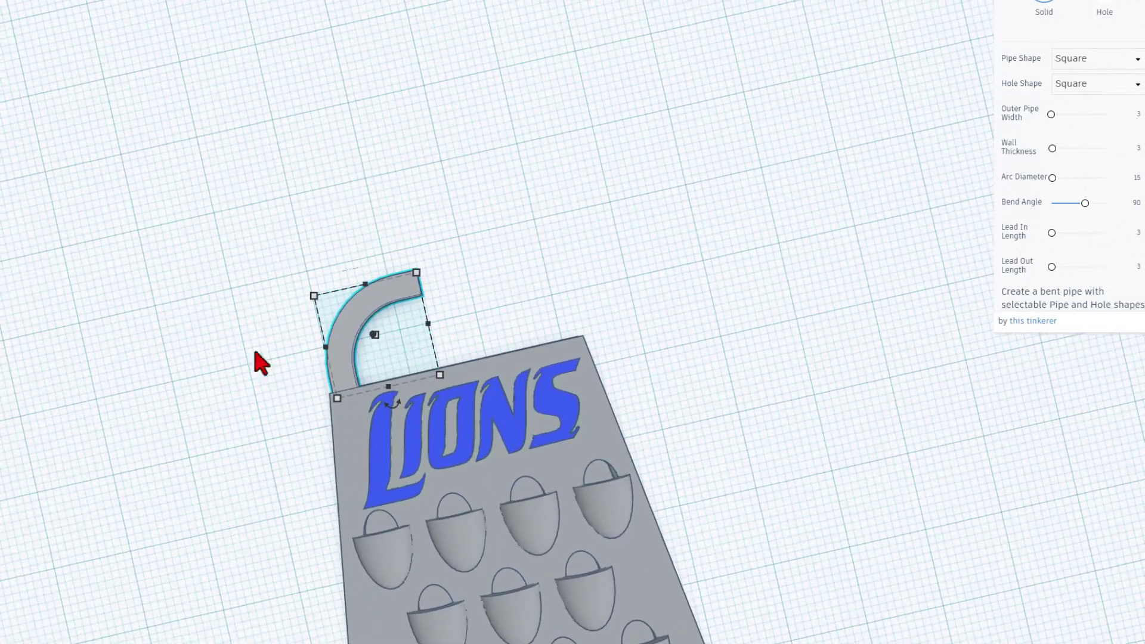
Duplicate the bent pipe, shift the copy right, and mirror it left to right
{"action": "left_click", "coordinate": [637, 264]}
{"action": "left_click", "coordinate": [401, 288]}
{"action": "key", "text": "ctrl+d"}
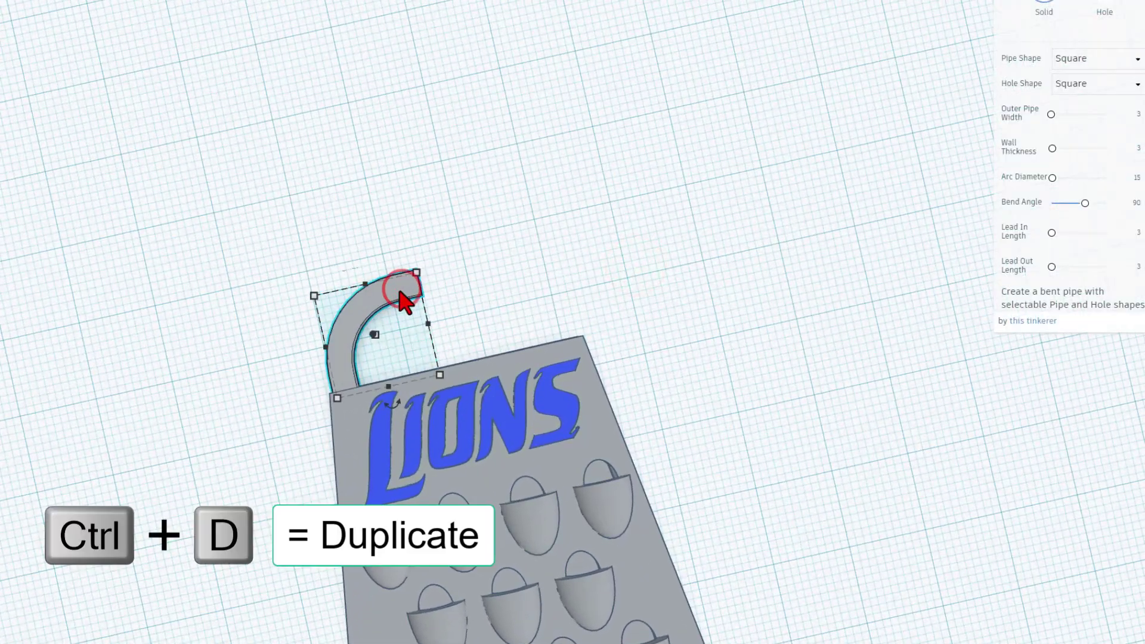
{"action": "key", "text": "Right"}
{"action": "key", "text": "Right"}
{"action": "key", "text": "Right"}
{"action": "key", "text": "Right"}
{"action": "key", "text": "Right"}
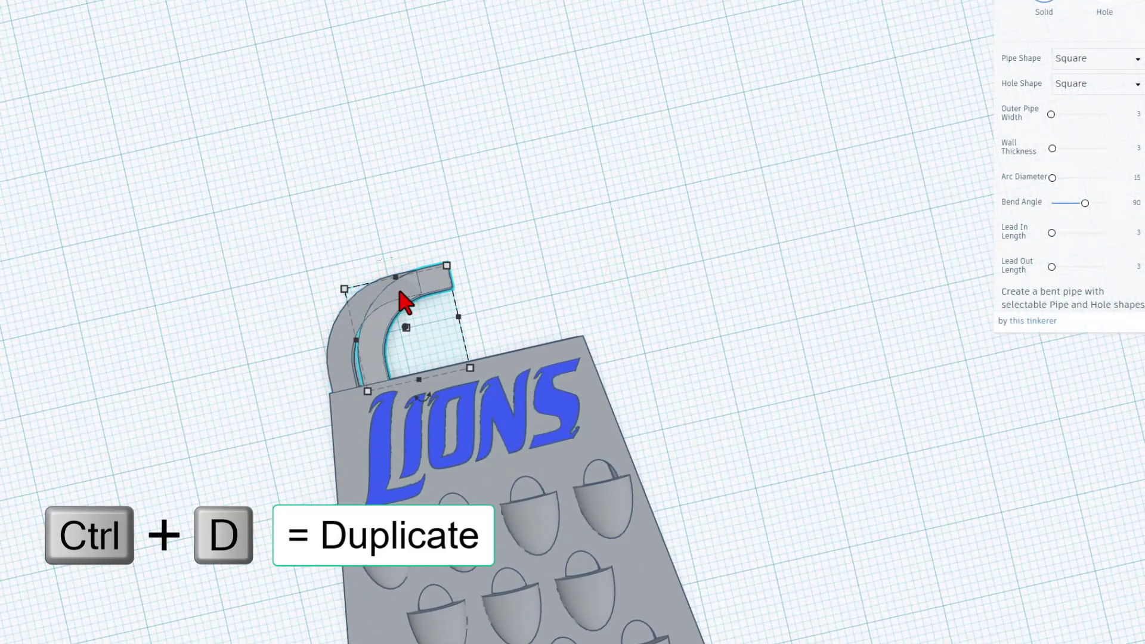
{"action": "key", "text": "Right"}
{"action": "key", "text": "Right"}
{"action": "key", "text": "Right"}
{"action": "key", "text": "Right"}
{"action": "key", "text": "Right"}
{"action": "key", "text": "Right"}
{"action": "key", "text": "Right"}
{"action": "key", "text": "Right"}
{"action": "key", "text": "Right"}
{"action": "key", "text": "Right"}
{"action": "key", "text": "Right"}
{"action": "key", "text": "Right"}
{"action": "key", "text": "Right"}
{"action": "key", "text": "Right"}
{"action": "key", "text": "Right"}
{"action": "key", "text": "Right"}
{"action": "key", "text": "Right"}
{"action": "key", "text": "Right"}
{"action": "key", "text": "Right"}
{"action": "key", "text": "Right"}
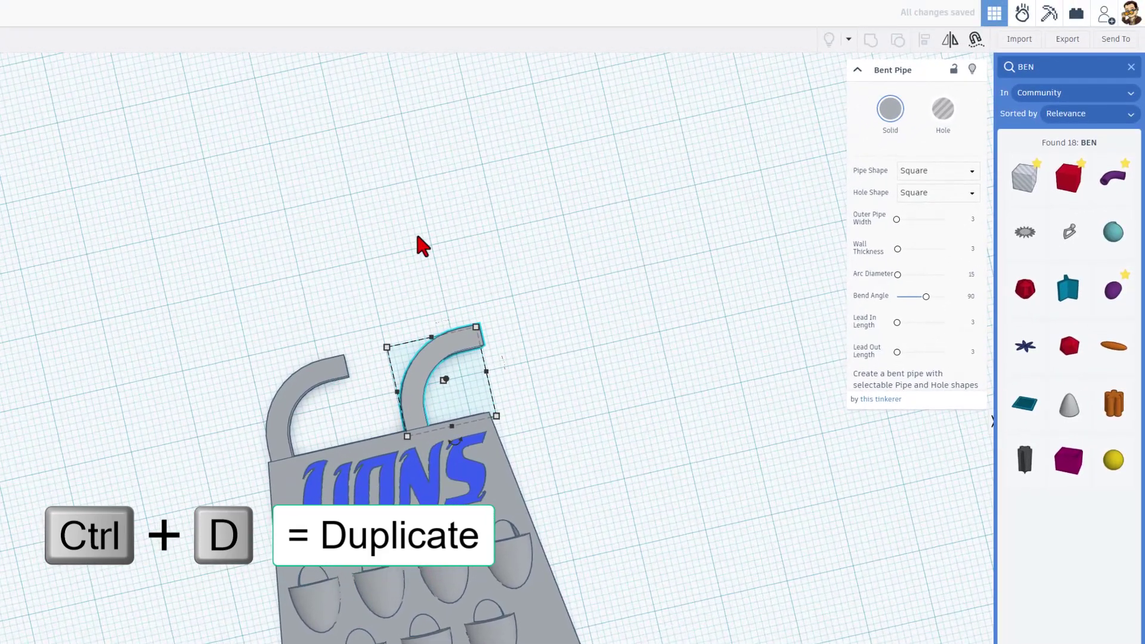
{"action": "left_click", "coordinate": [950, 39]}
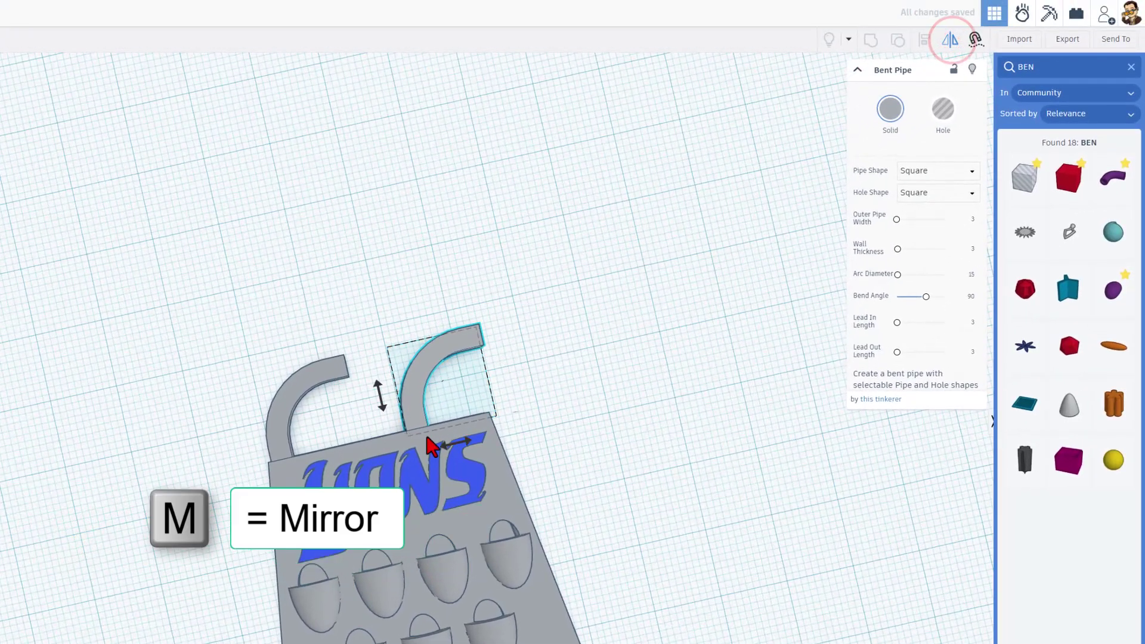
{"action": "left_click", "coordinate": [451, 453]}
Put a workplane on the first pipe's end face and drop the mirrored copy onto it
{"action": "right_click_drag", "start_coordinate": [451, 453], "coordinate": [242, 320]}
{"action": "key", "text": "w"}
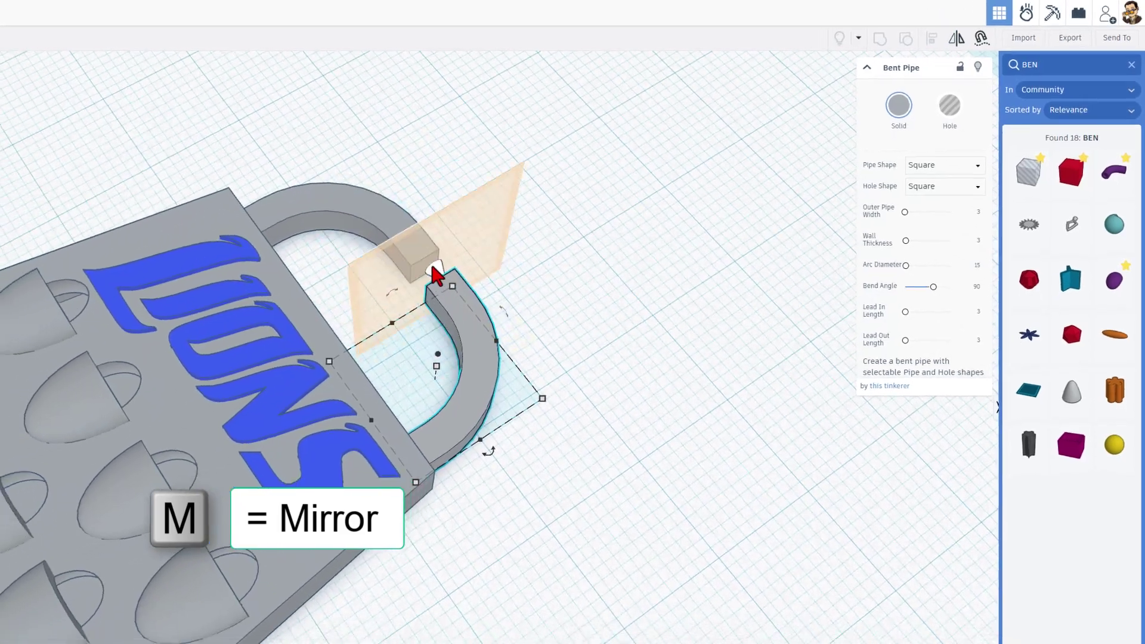
{"action": "left_click", "coordinate": [404, 273]}
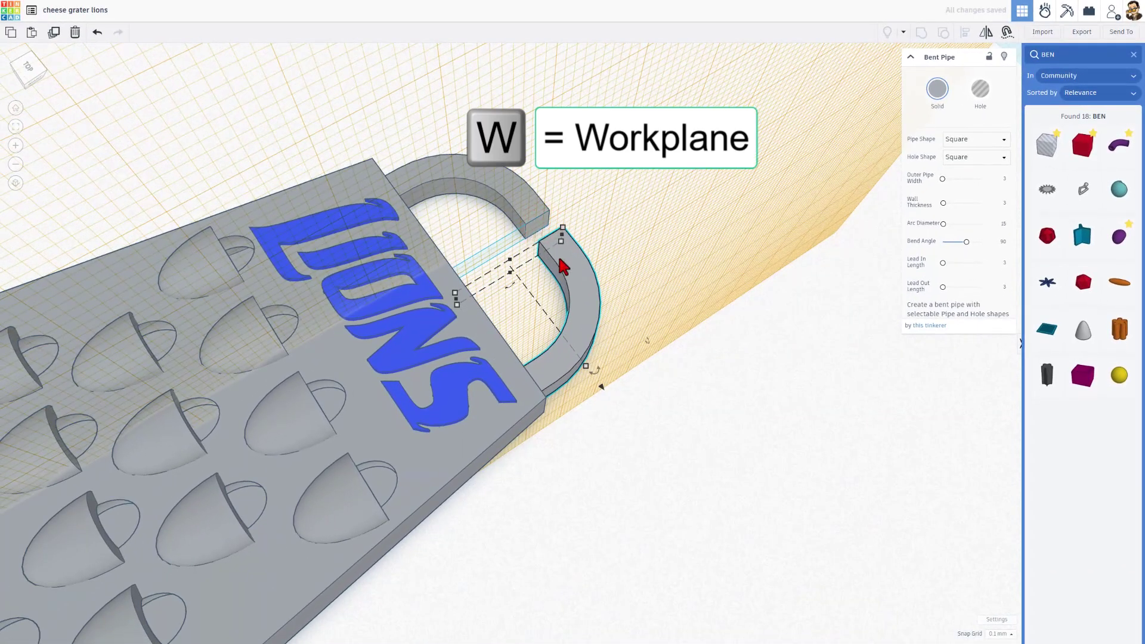
{"action": "left_click", "coordinate": [559, 258]}
{"action": "key", "text": "d"}
{"action": "right_click_drag", "start_coordinate": [439, 291], "coordinate": [477, 220]}
Group the two bent pipes into one handle and reset the workplane to the main grid
{"action": "left_click_drag", "start_coordinate": [474, 211], "coordinate": [386, 278]}
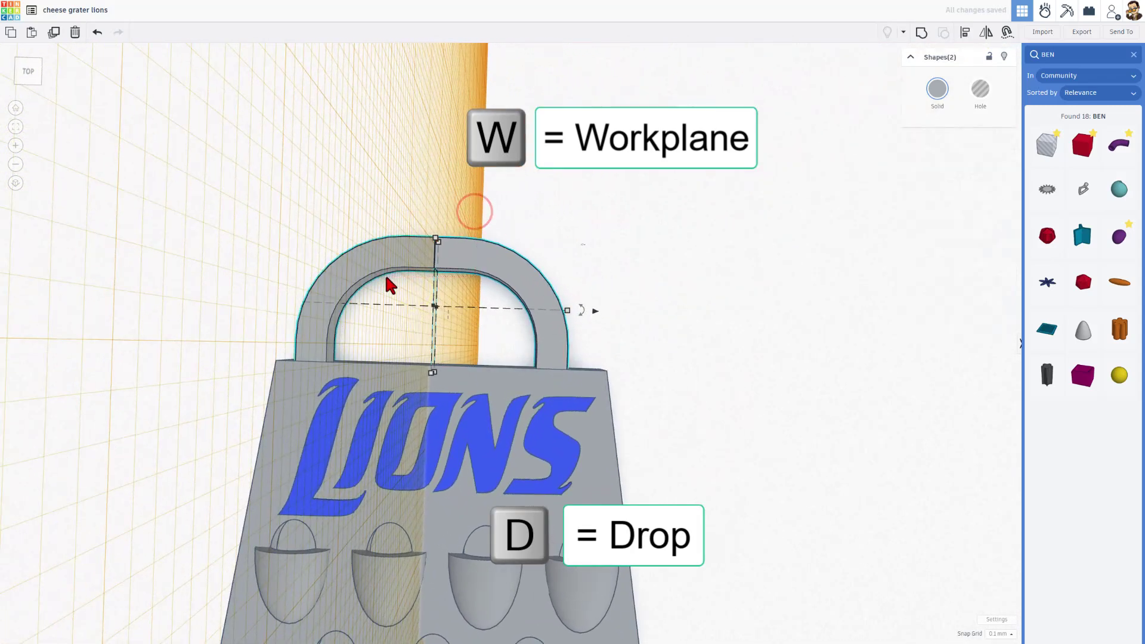
{"action": "key", "text": "ctrl+g"}
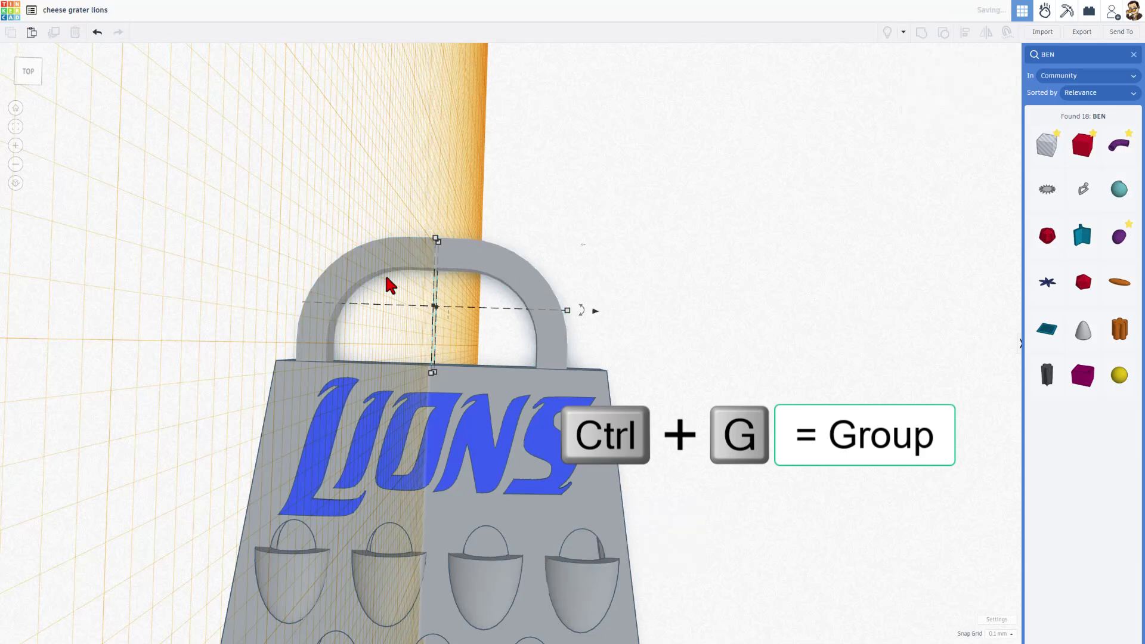
{"action": "key", "text": "w"}
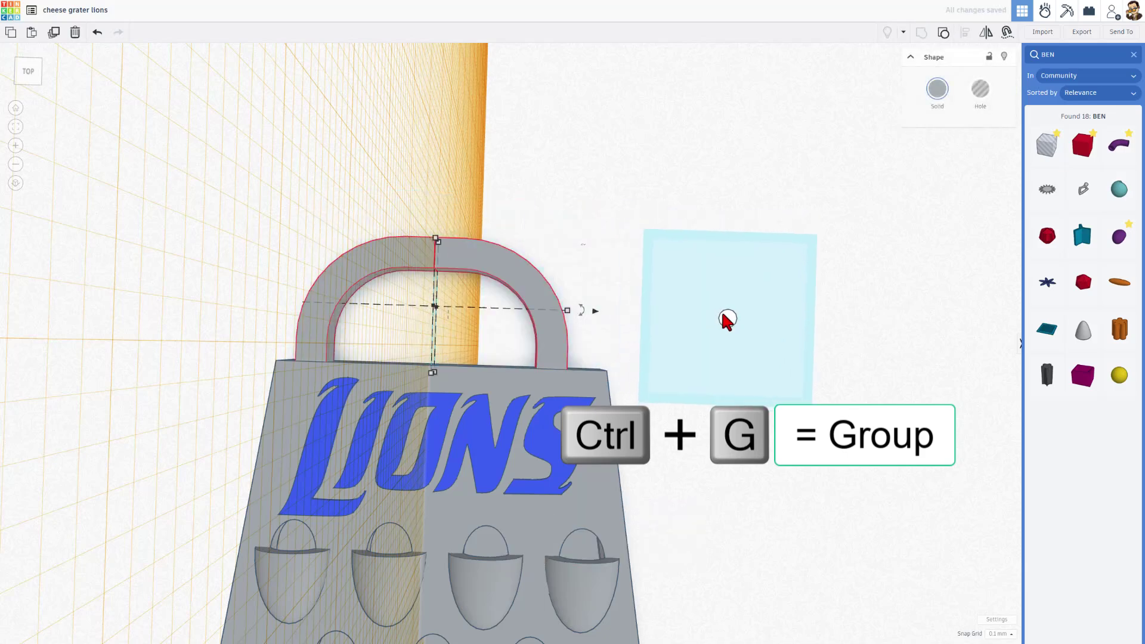
{"action": "left_click", "coordinate": [731, 309]}
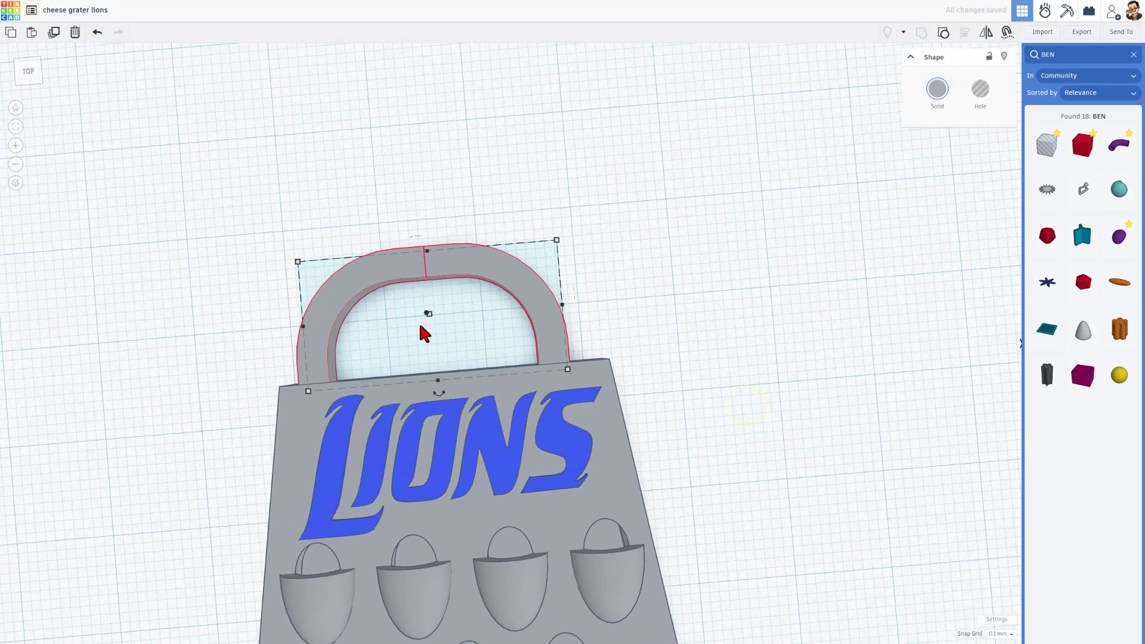
{"action": "left_click", "coordinate": [487, 333]}
{"action": "left_click", "coordinate": [625, 248]}
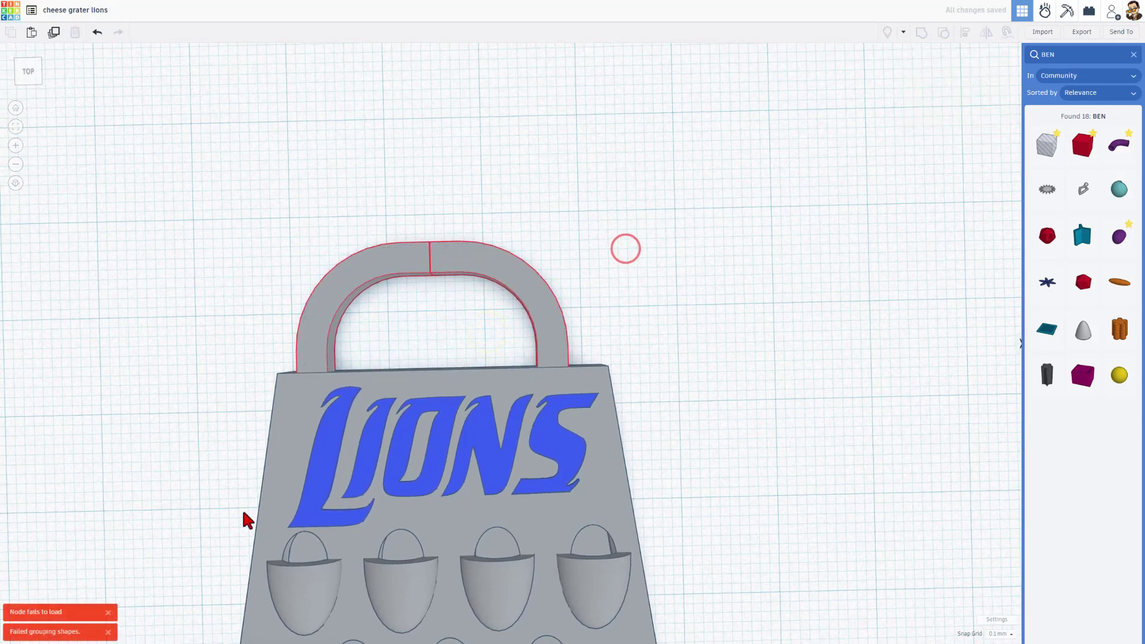
Ungroup the handle, then reselect both pipe halves and regroup them with Ctrl+G
{"action": "left_click", "coordinate": [456, 249]}
{"action": "left_click", "coordinate": [942, 35]}
{"action": "left_click", "coordinate": [539, 160]}
{"action": "left_click_drag", "start_coordinate": [493, 186], "coordinate": [405, 272]}
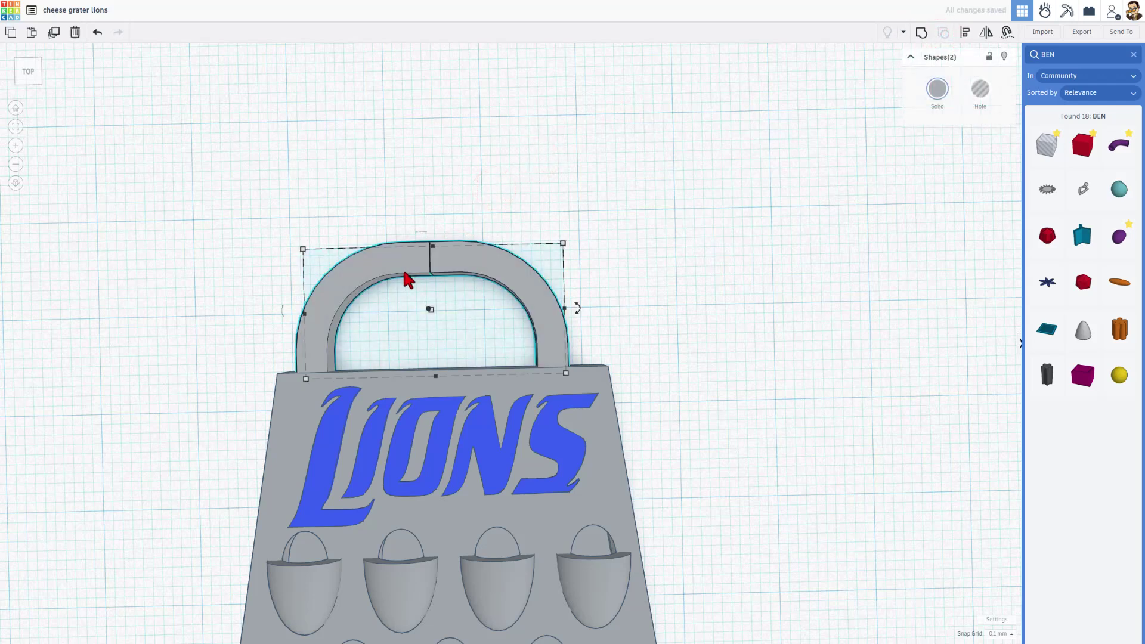
{"action": "key", "text": "ctrl+g"}
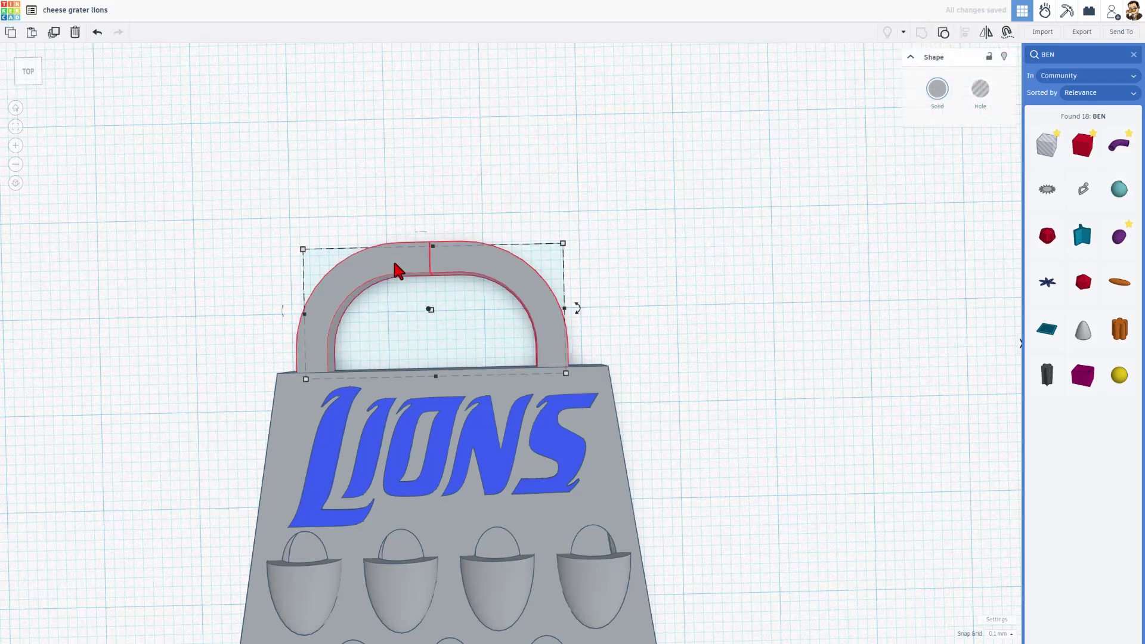
Select both the grouped handle and the LIONS grater plate together
{"action": "right_click_drag", "start_coordinate": [785, 383], "coordinate": [856, 471]}
{"action": "left_click", "coordinate": [790, 367]}
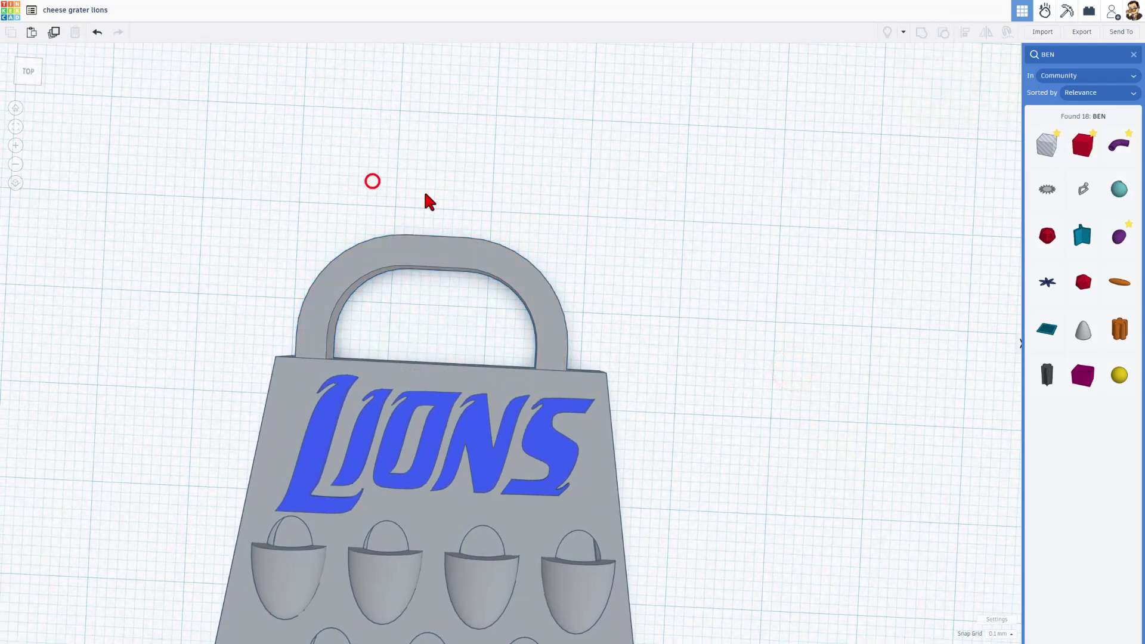
{"action": "left_click", "coordinate": [373, 180]}
{"action": "left_click_drag", "start_coordinate": [438, 197], "coordinate": [452, 374]}
Align the handle centred side to side over the LIONS plate, then view the keychain at an angle
{"action": "key", "text": "l"}
{"action": "left_click", "coordinate": [286, 401]}
{"action": "key", "text": "f"}
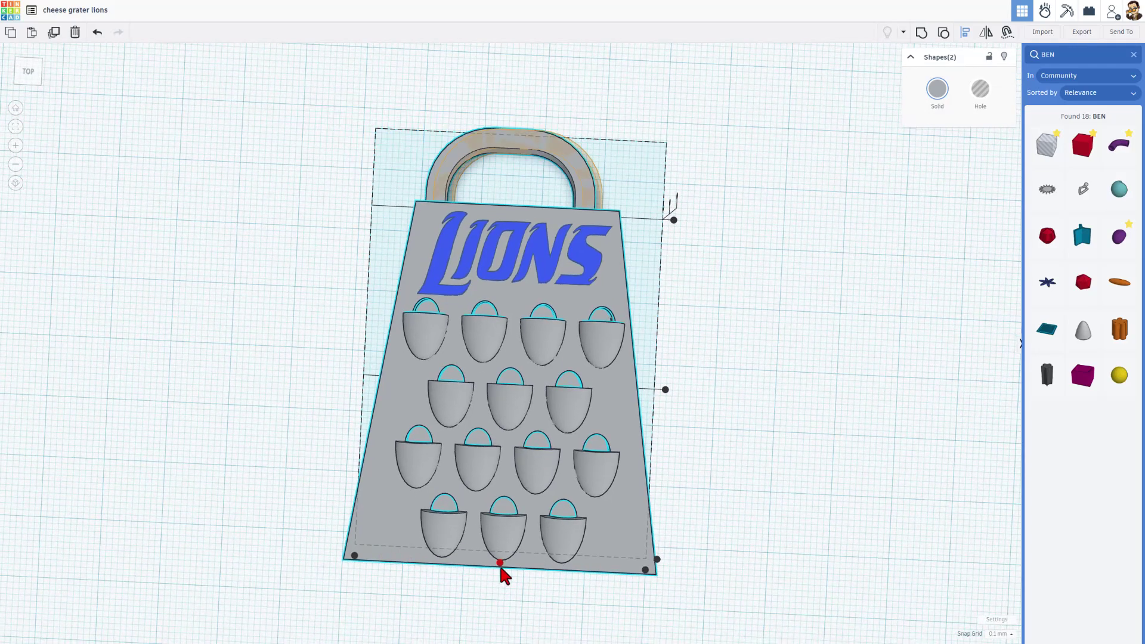
{"action": "left_click", "coordinate": [501, 564]}
{"action": "left_click", "coordinate": [790, 388]}
{"action": "right_click_drag", "start_coordinate": [805, 405], "coordinate": [711, 458]}
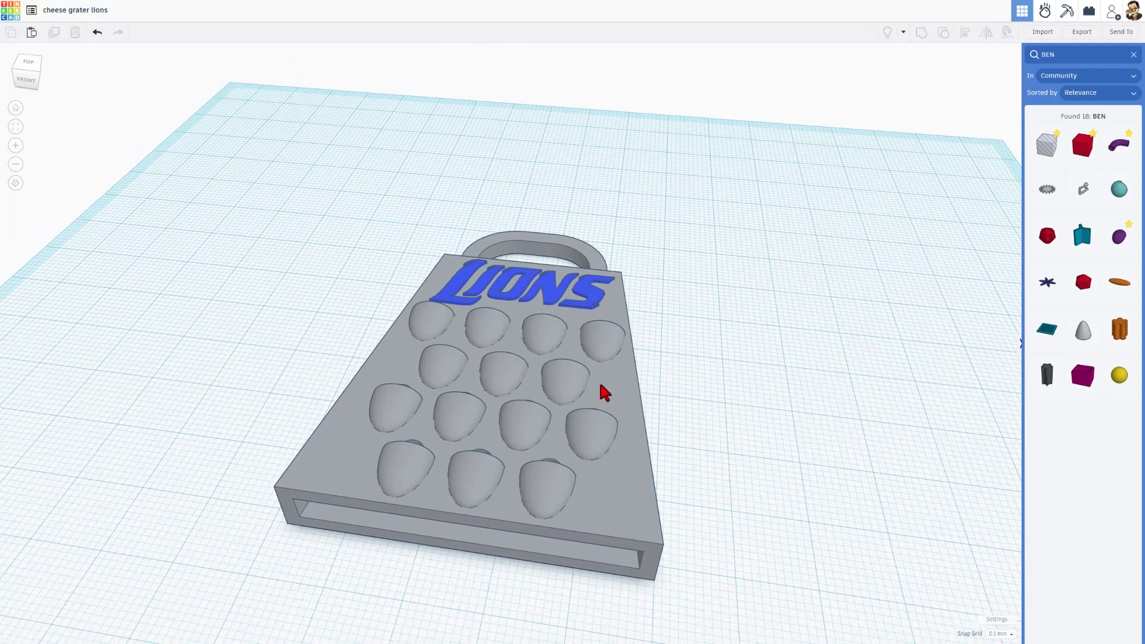
Export the grater body and handle together as 'cheese grater lions BASE.stl'
{"action": "left_click", "coordinate": [613, 384]}
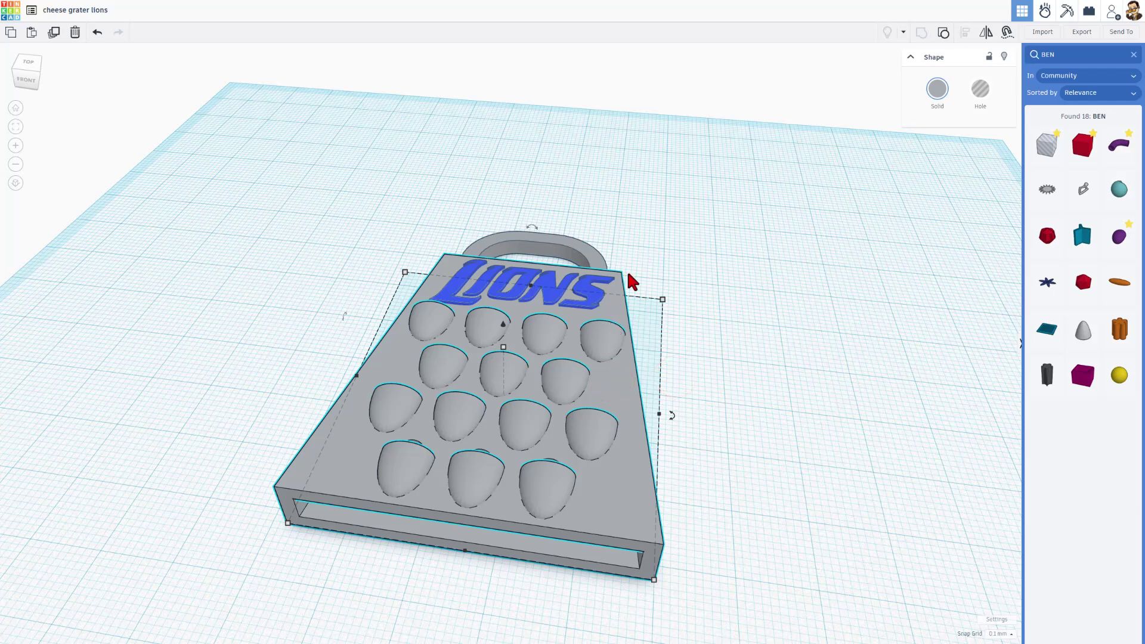
{"action": "left_click", "coordinate": [588, 254], "text": "shift"}
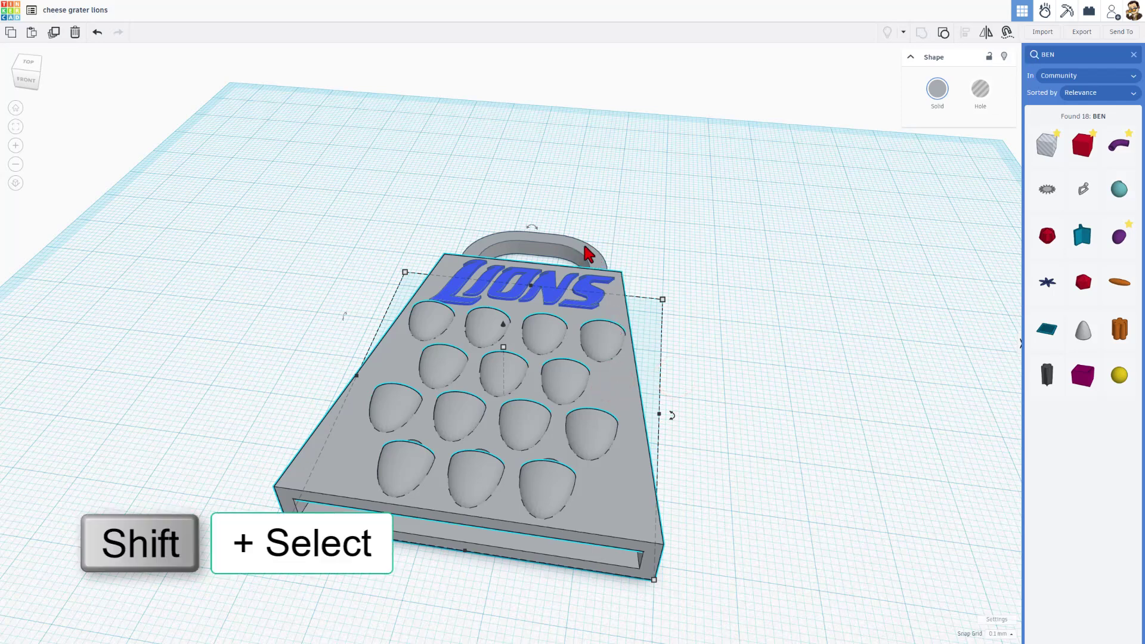
{"action": "left_click", "coordinate": [581, 256], "text": "shift"}
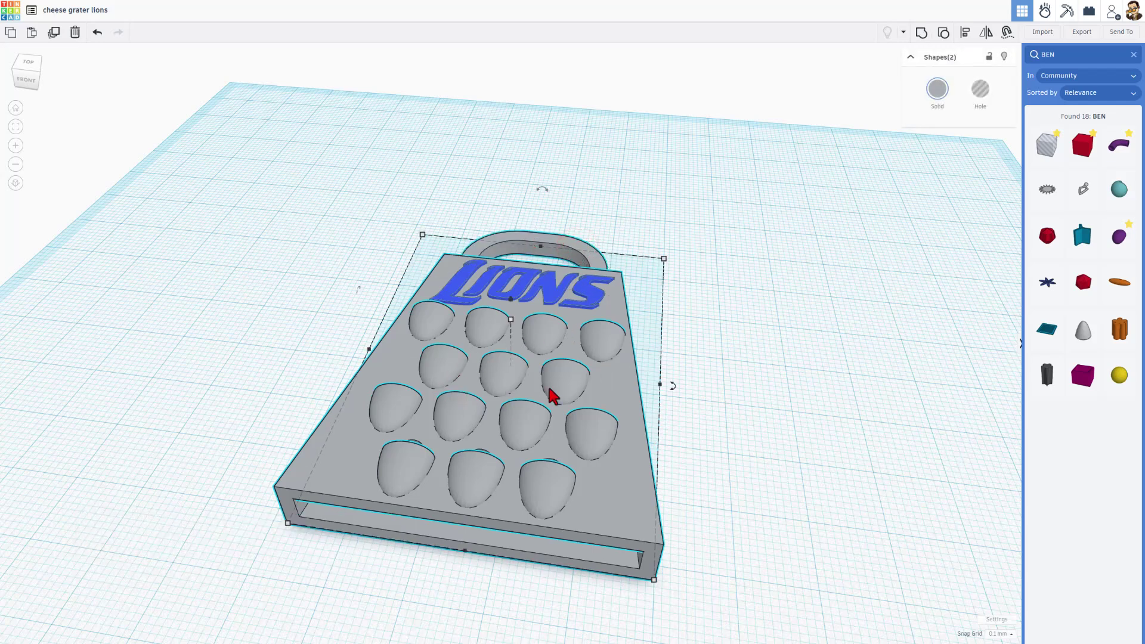
{"action": "left_click", "coordinate": [1078, 31]}
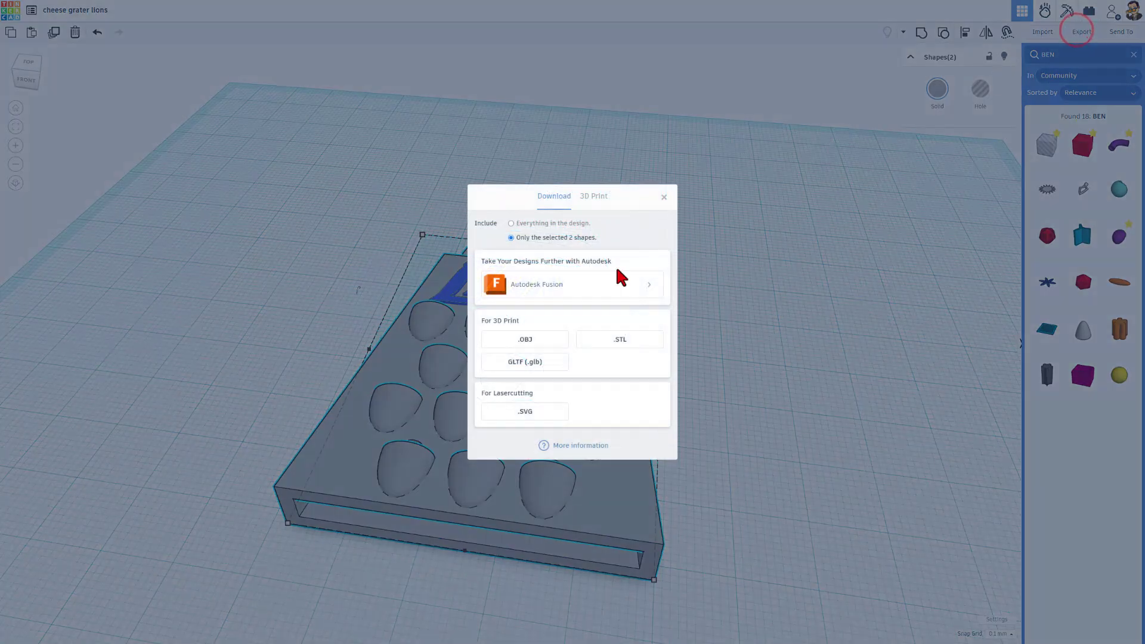
{"action": "left_click", "coordinate": [610, 337]}
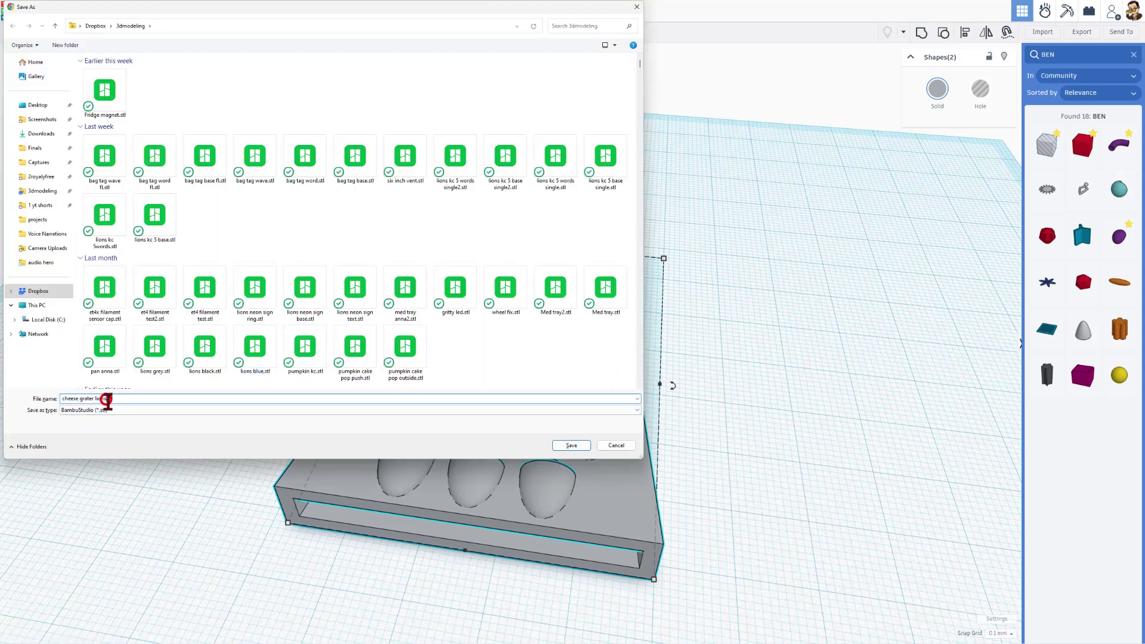
{"action": "type", "text": "BASE"}
{"action": "left_click", "coordinate": [570, 446]}
{"action": "left_click", "coordinate": [680, 334]}
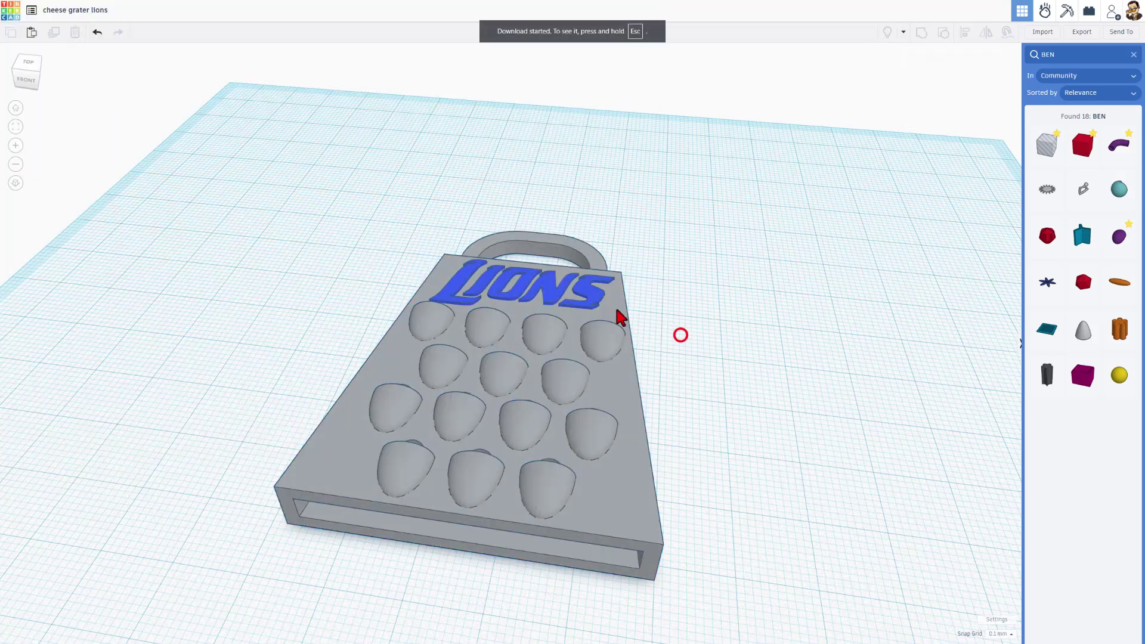
Save only the blue LIONS lettering as the STL 'cheese grater lions words'
{"action": "left_click", "coordinate": [595, 290]}
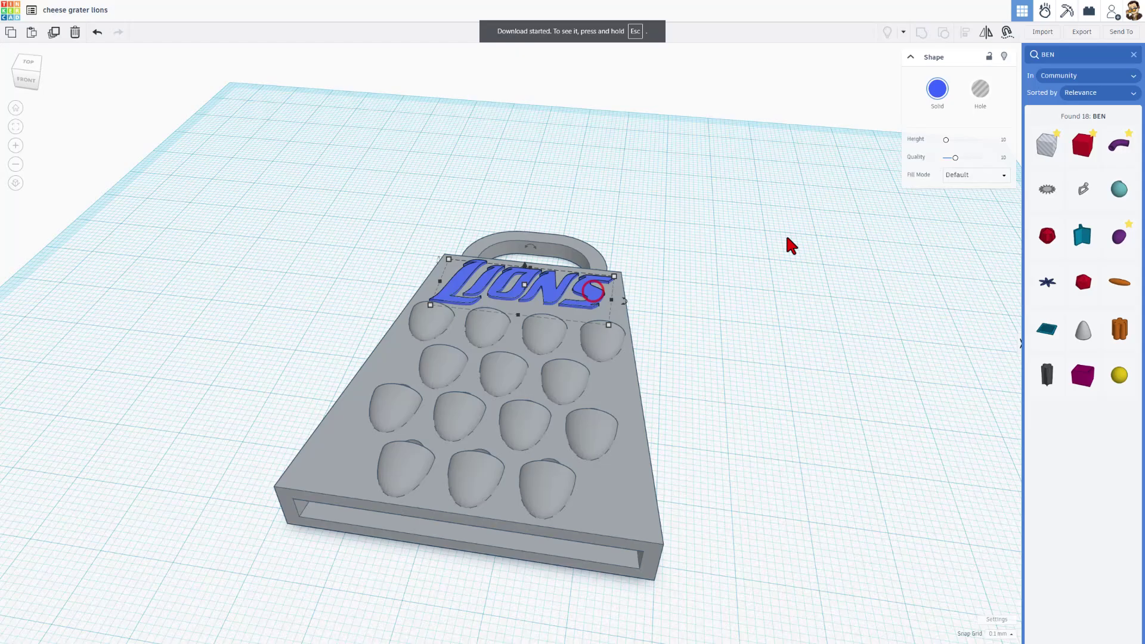
{"action": "left_click", "coordinate": [1080, 35]}
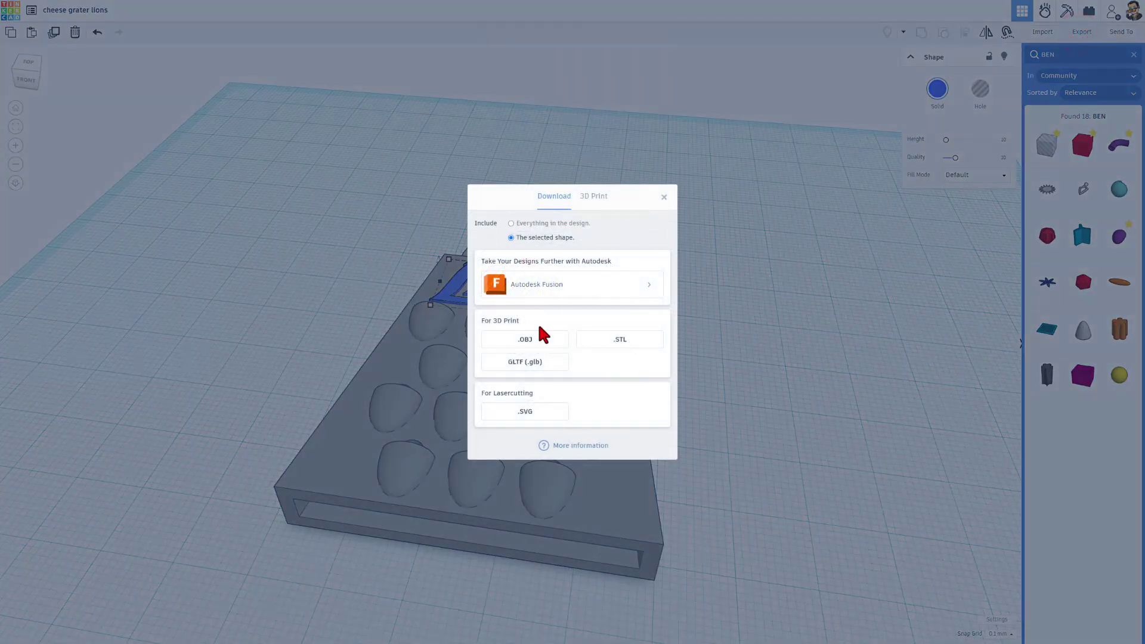
{"action": "left_click", "coordinate": [589, 341]}
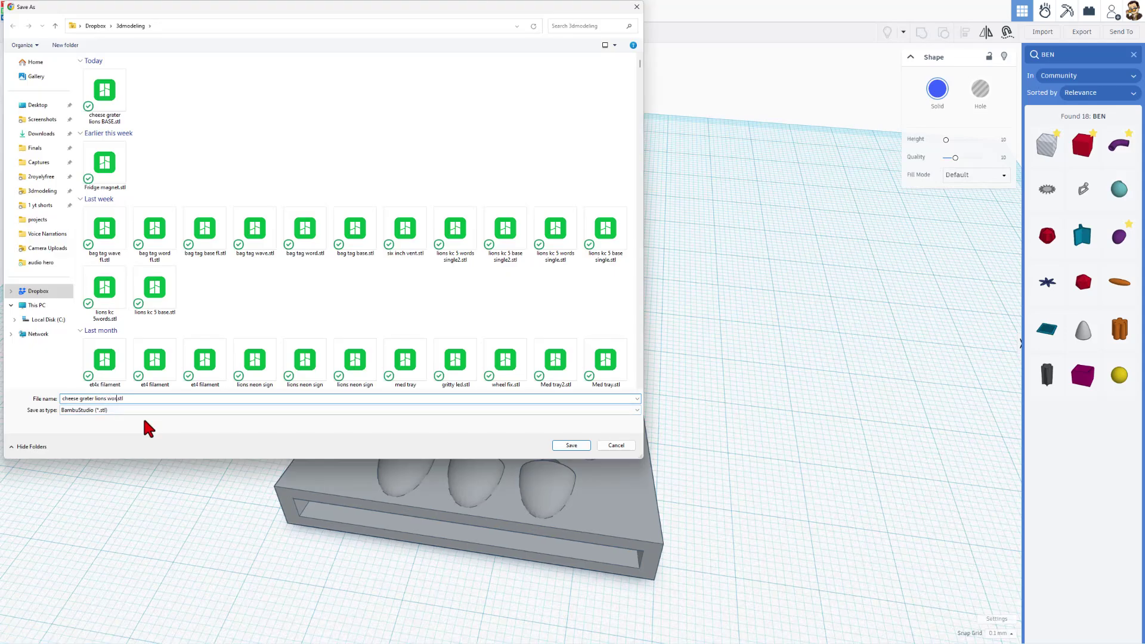
{"action": "left_click", "coordinate": [569, 446]}
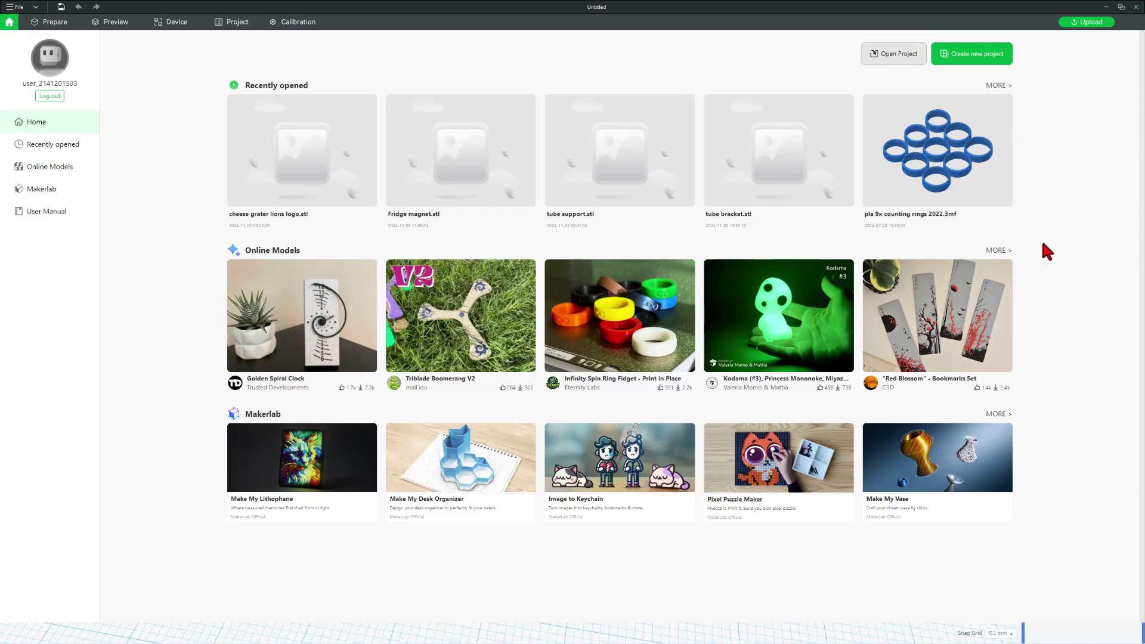
In a new project, load the BASE and words STLs as one multi-part object
{"action": "left_click", "coordinate": [979, 60]}
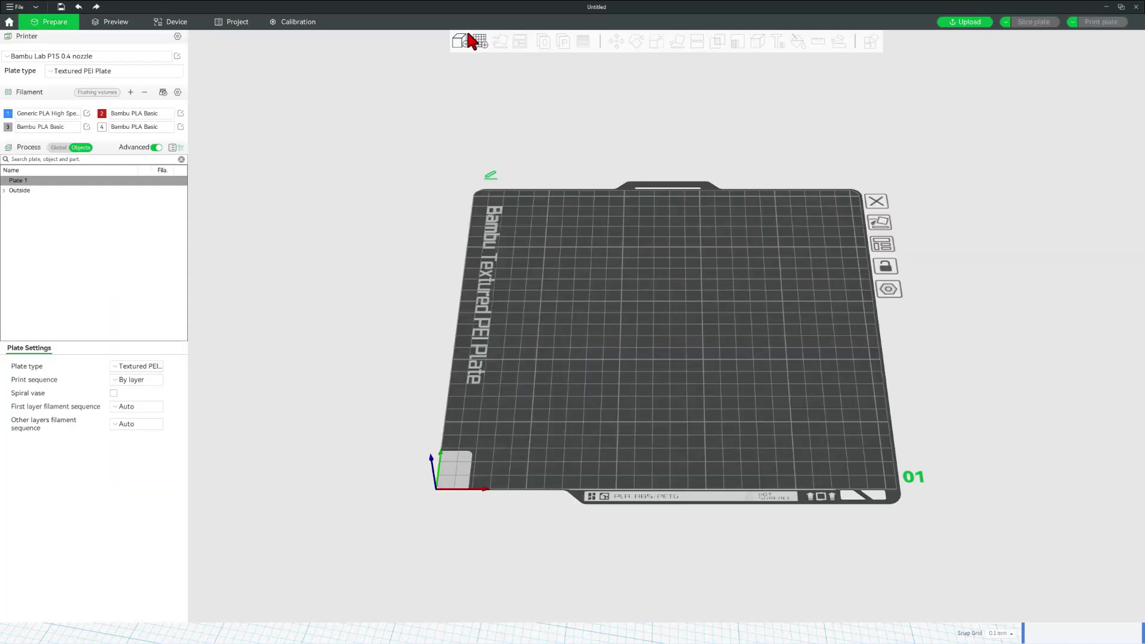
{"action": "left_click", "coordinate": [459, 45]}
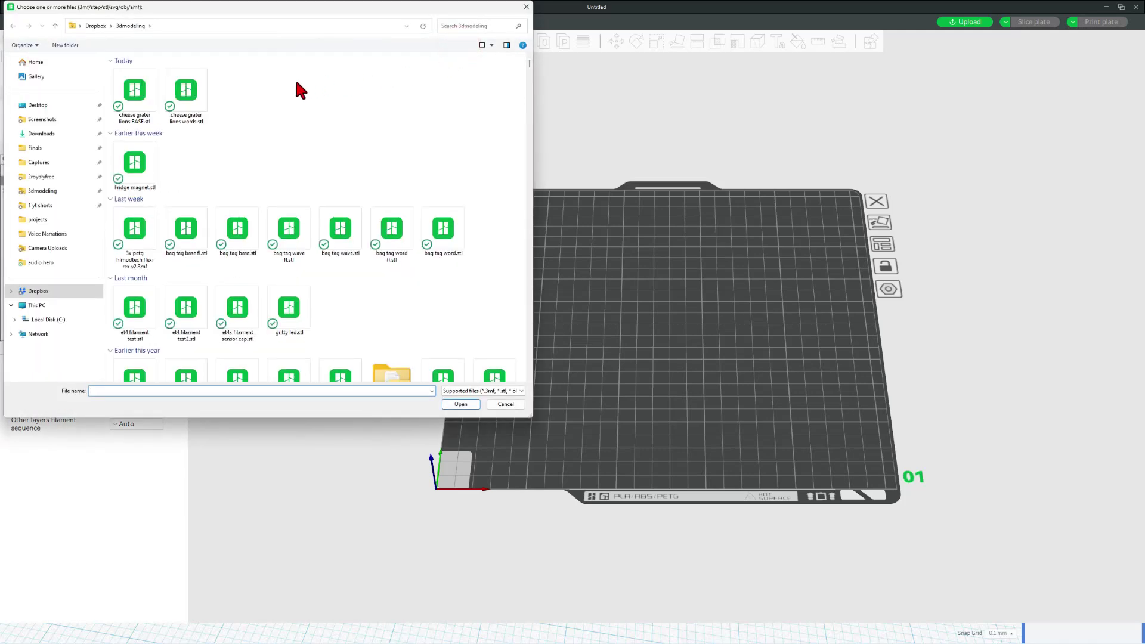
{"action": "left_click", "coordinate": [200, 97]}
{"action": "left_click", "coordinate": [135, 104], "text": "ctrl"}
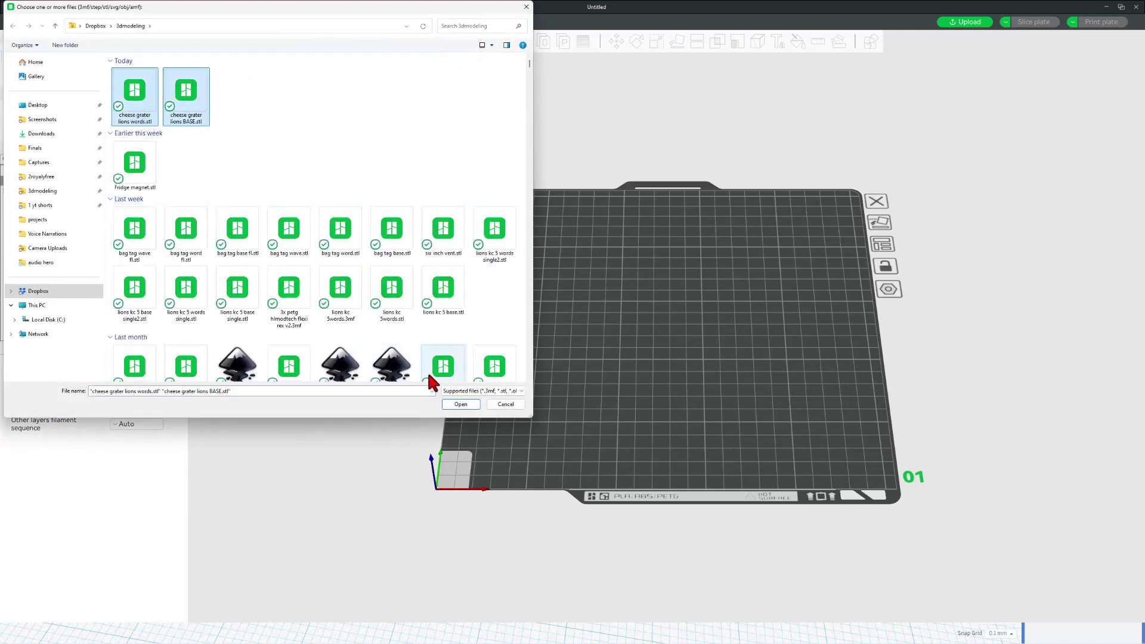
{"action": "left_click", "coordinate": [461, 404]}
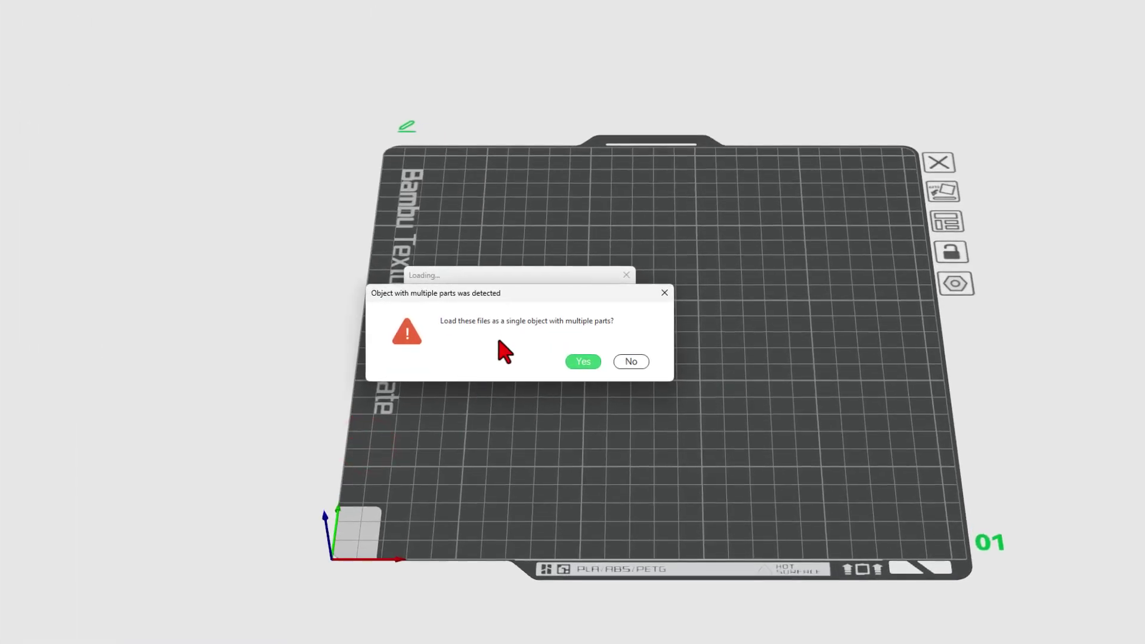
{"action": "left_click", "coordinate": [583, 362]}
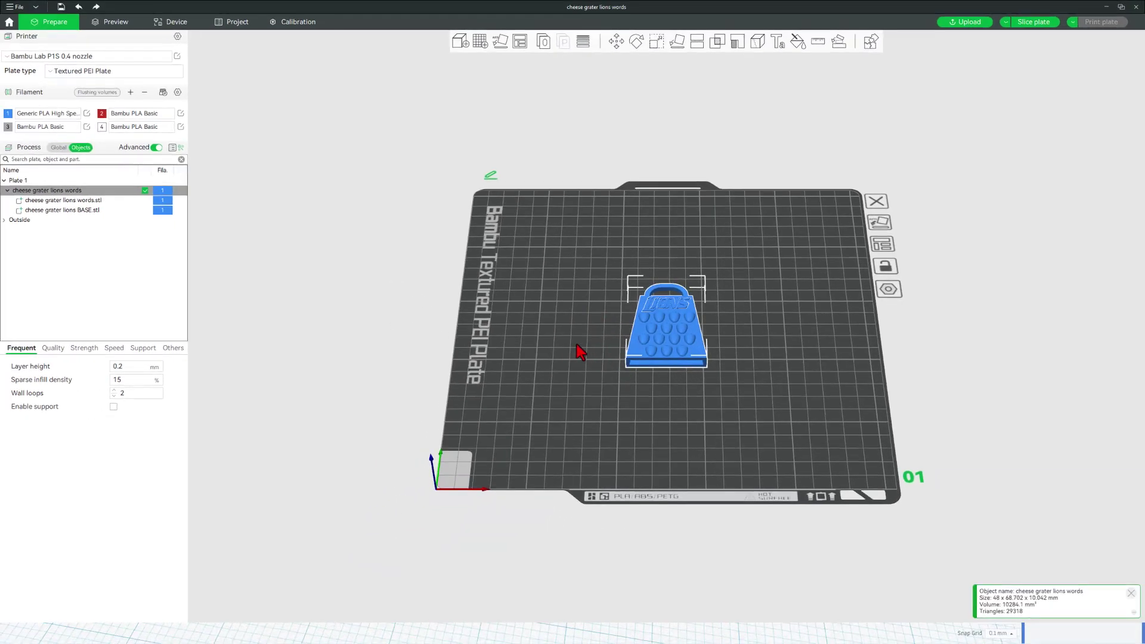
Assign filament 3 to the BASE part in the object list
{"action": "left_click", "coordinate": [59, 148]}
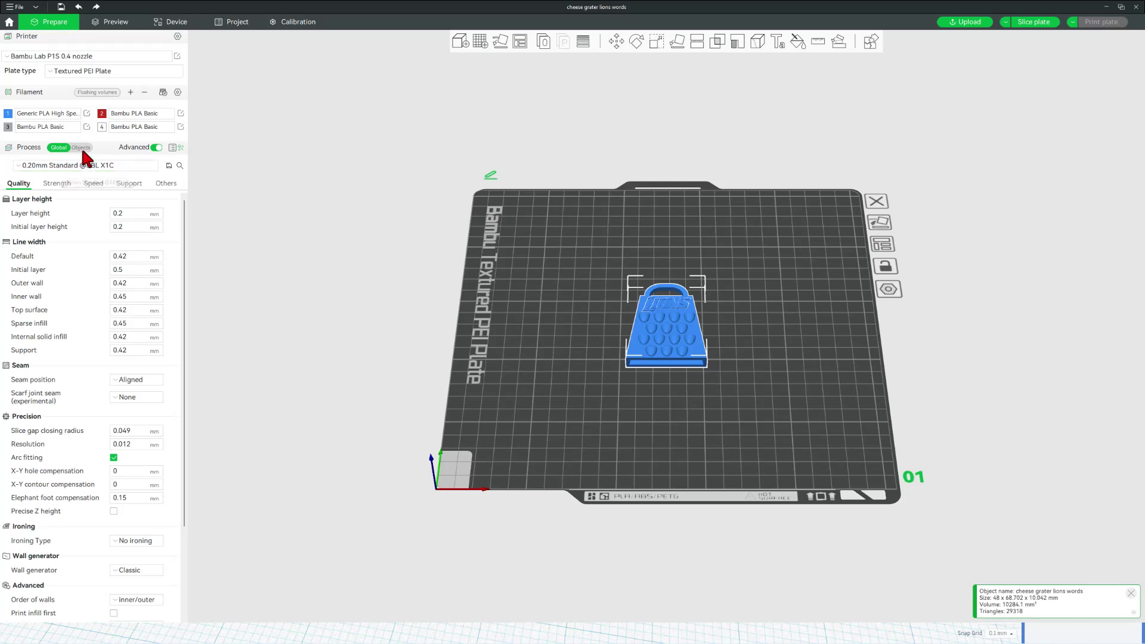
{"action": "left_click", "coordinate": [81, 148]}
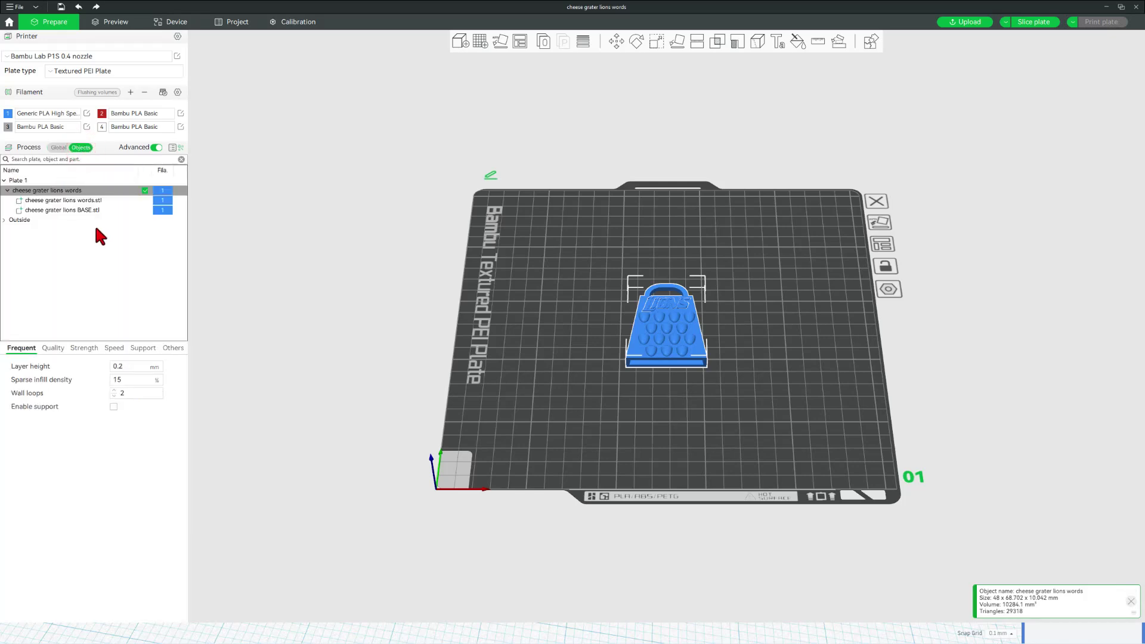
{"action": "left_click", "coordinate": [140, 211]}
{"action": "left_click", "coordinate": [163, 211]}
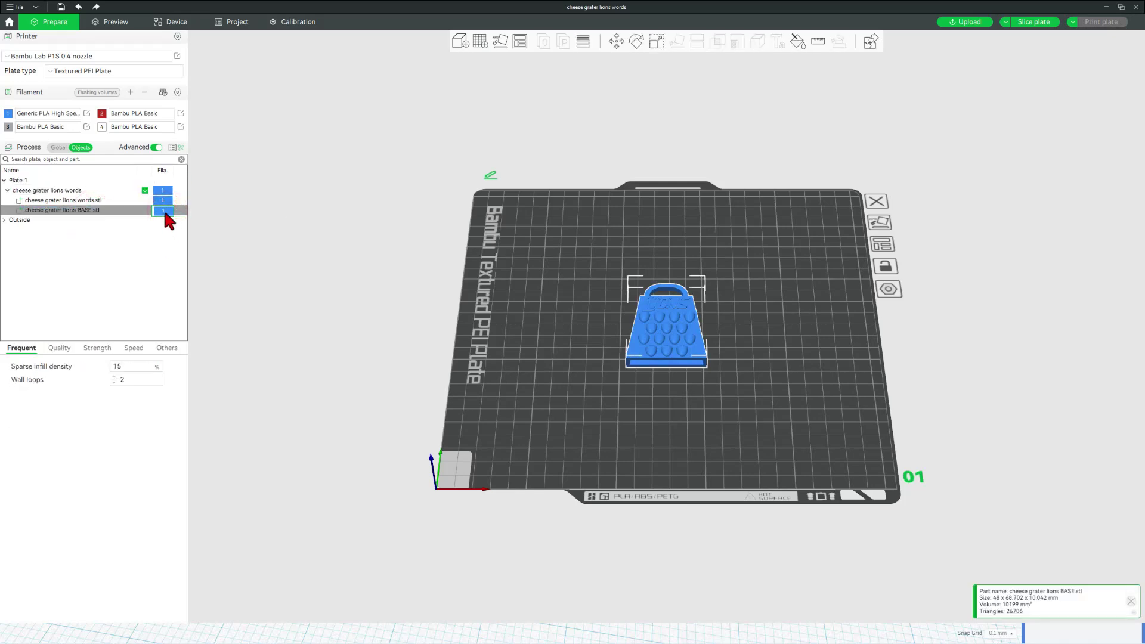
{"action": "left_click", "coordinate": [165, 211]}
{"action": "left_click", "coordinate": [164, 251]}
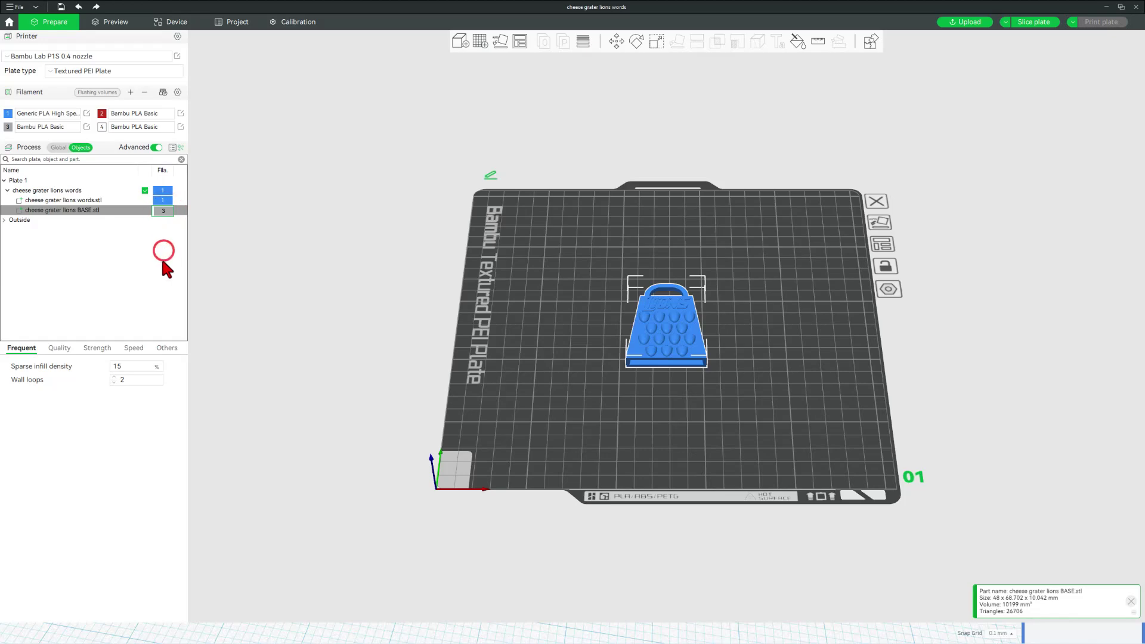
{"action": "left_click", "coordinate": [289, 274]}
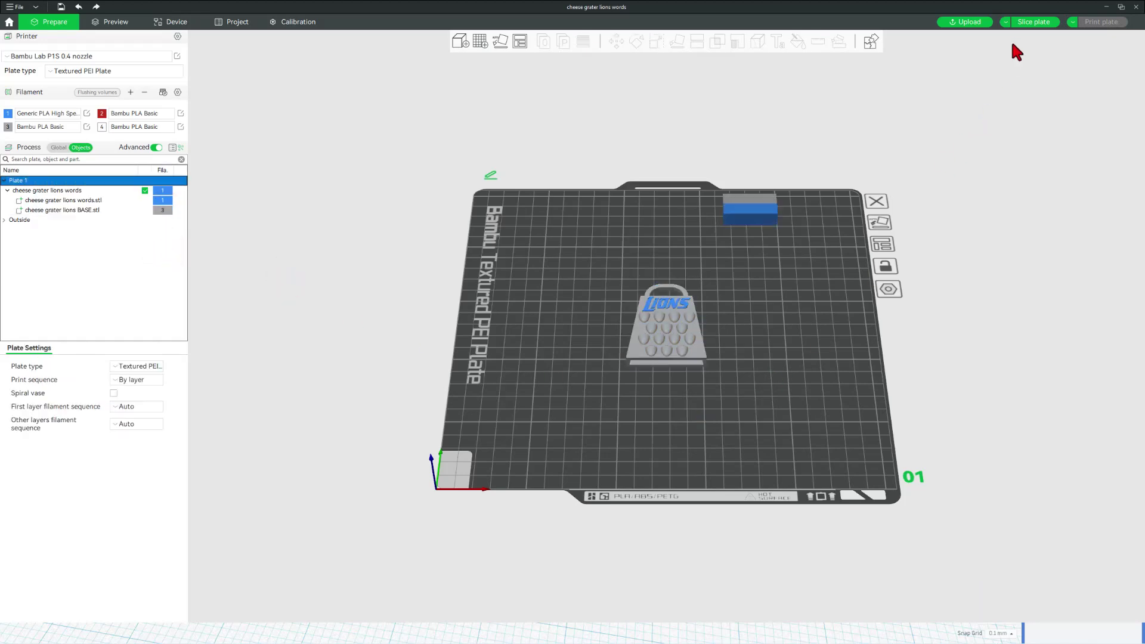
Slice the plate, inspect the tilted preview, and send the print job to the printer
{"action": "left_click", "coordinate": [1023, 23]}
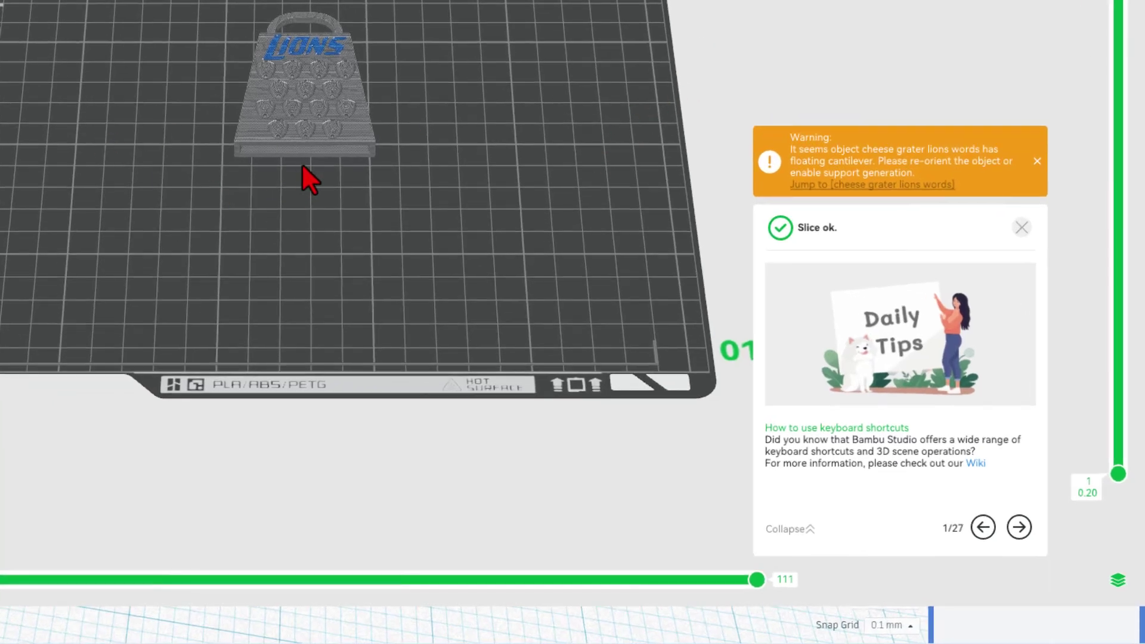
{"action": "scroll", "coordinate": [304, 165], "scroll_direction": "up", "scroll_amount": 5}
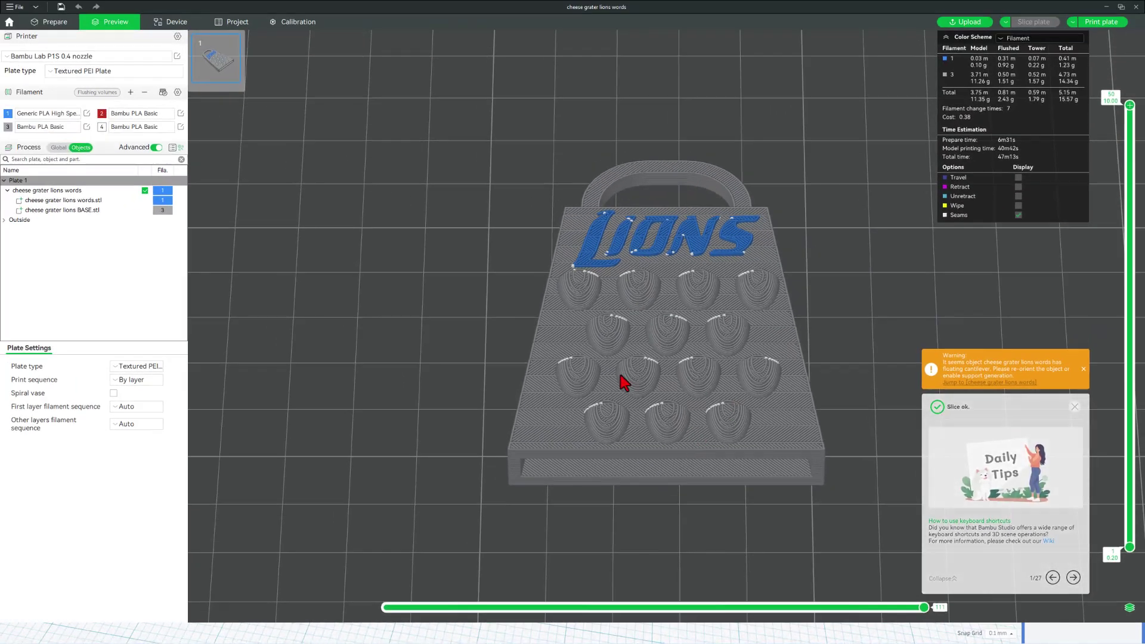
{"action": "mouse_move", "coordinate": [624, 383]}
{"action": "left_mouse_down"}
{"action": "mouse_move", "coordinate": [662, 352]}
{"action": "mouse_move", "coordinate": [734, 363]}
{"action": "mouse_move", "coordinate": [631, 366]}
{"action": "left_mouse_up"}
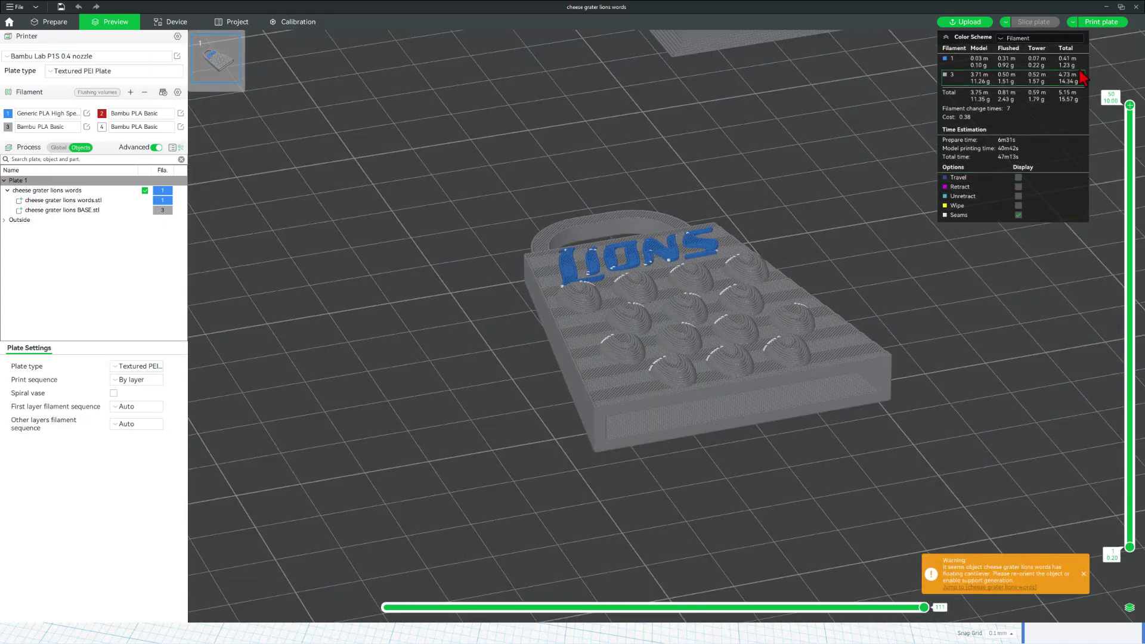
{"action": "left_click", "coordinate": [1098, 24]}
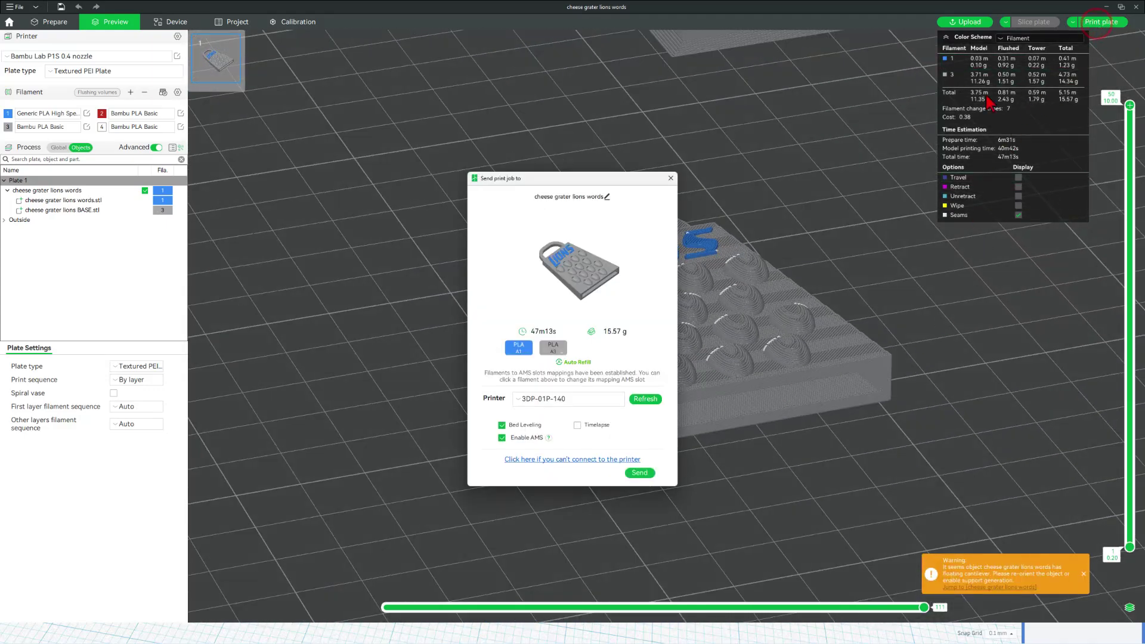
{"action": "left_click", "coordinate": [638, 473]}
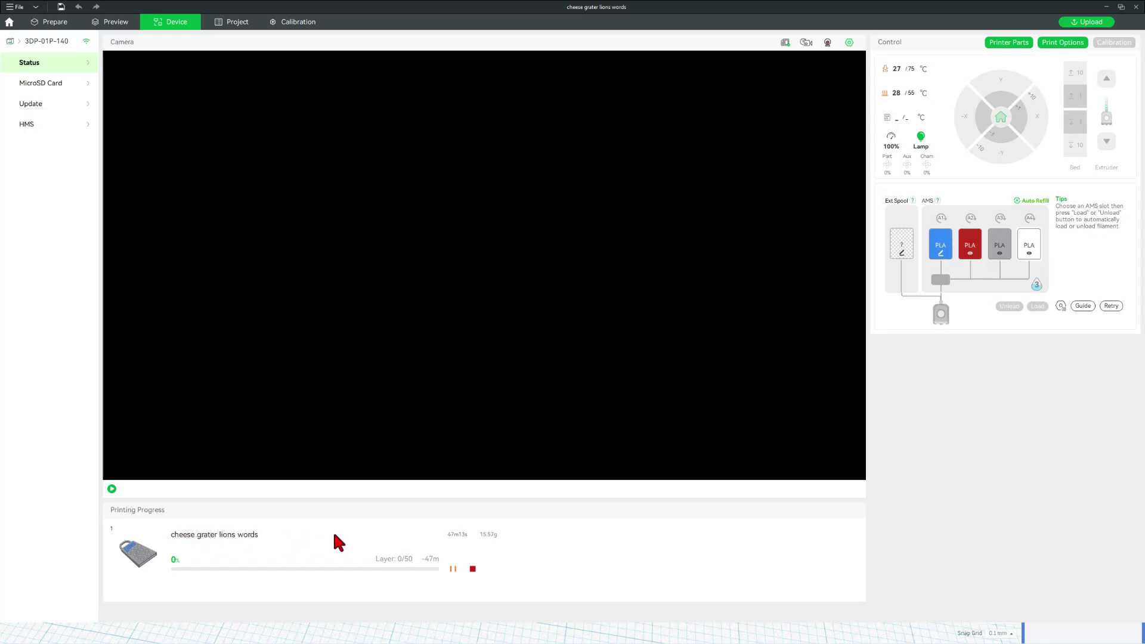
Start the printer's live camera feed on the Device tab
{"action": "left_click", "coordinate": [112, 488]}
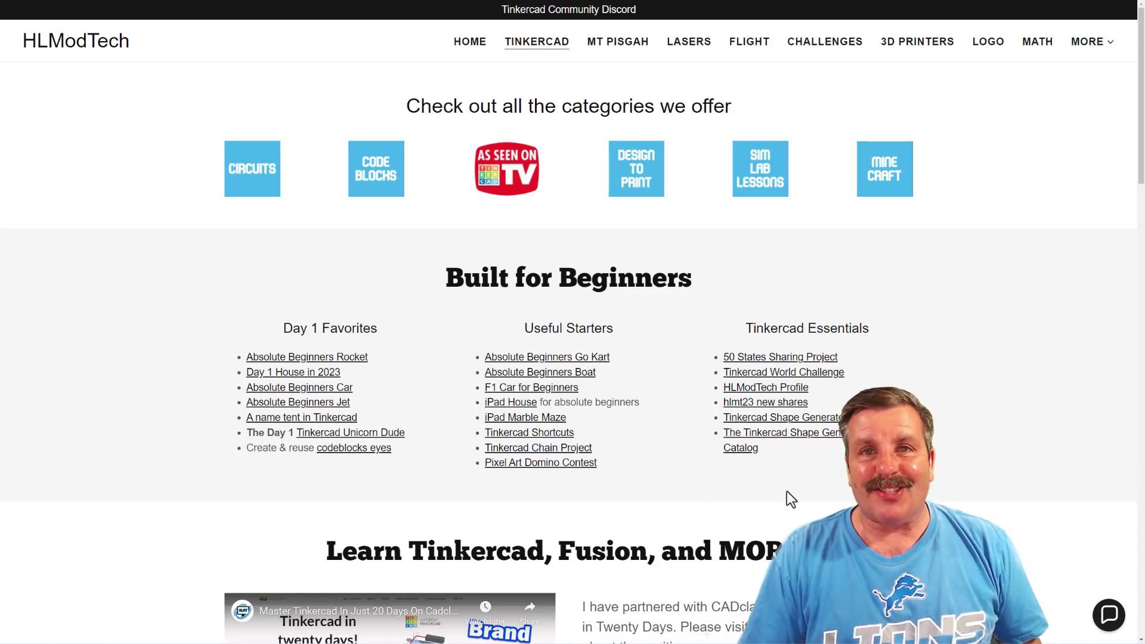
{"action": "scroll", "coordinate": [813, 474], "scroll_direction": "down", "scroll_amount": 4}
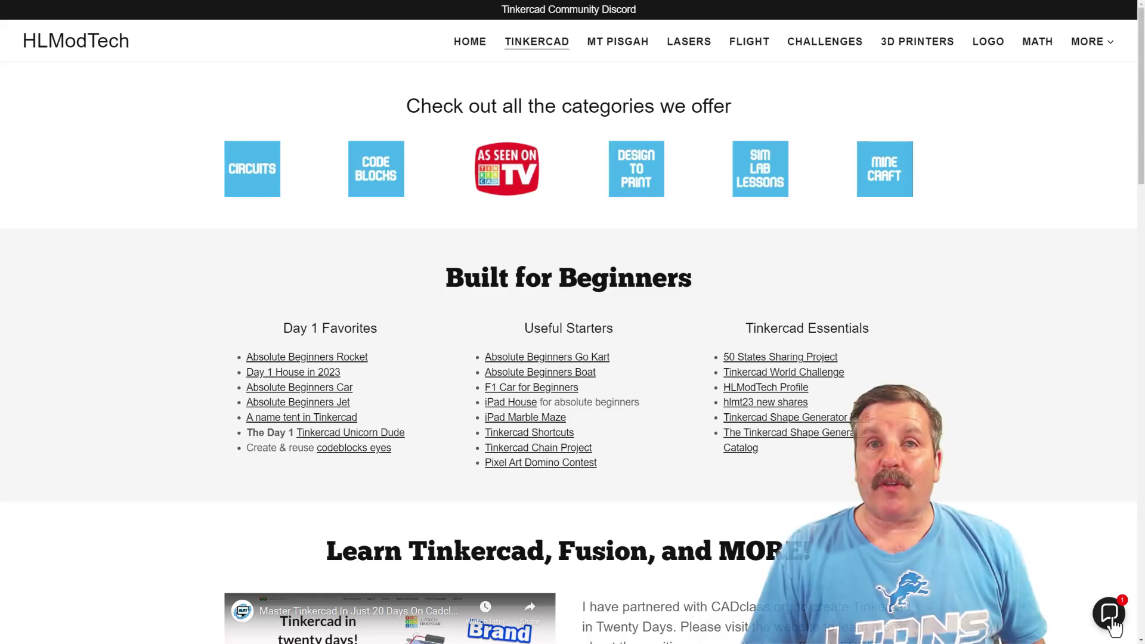
{"action": "left_click", "coordinate": [1109, 617]}
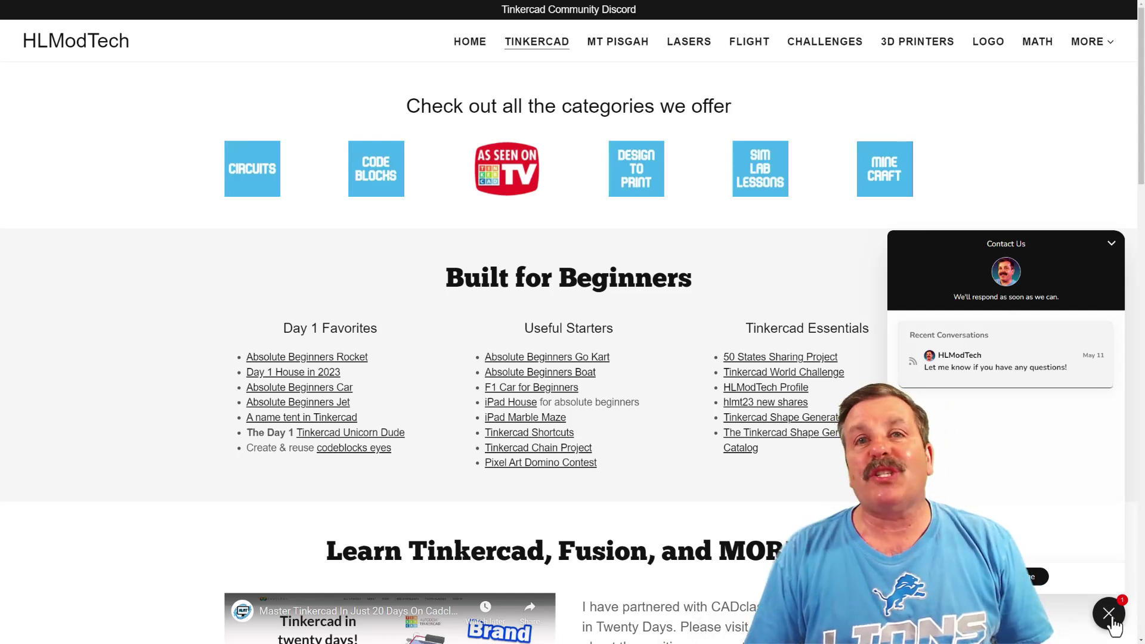
{"action": "left_click", "coordinate": [1109, 615]}
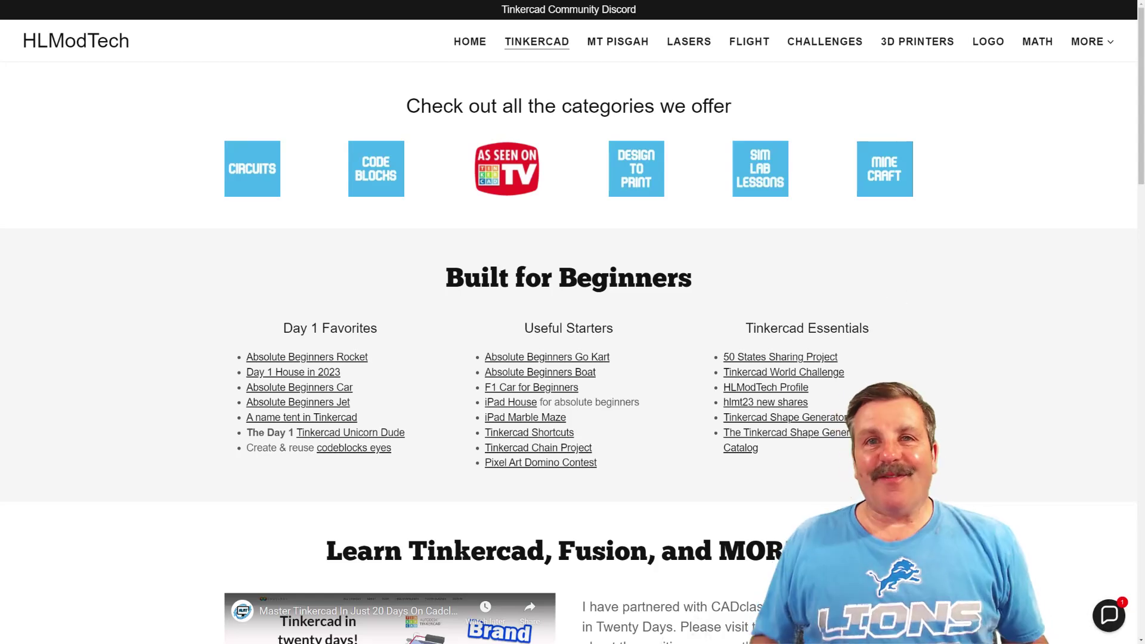